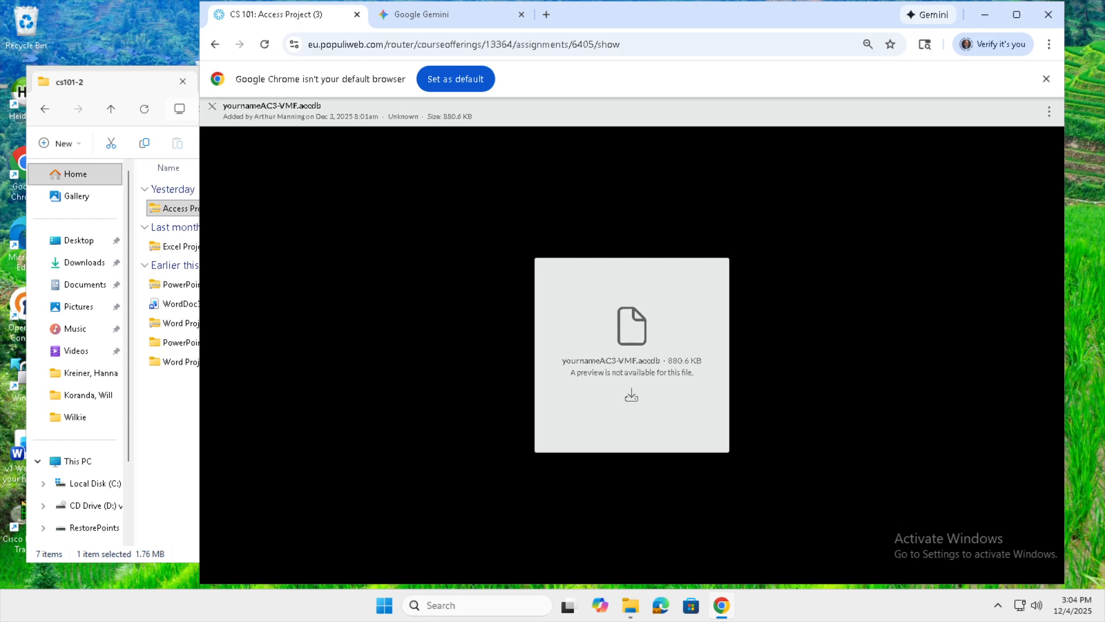
- Download the yournameAC3-VMF.accdb database and choose the 2025Fall folder inside Documents > cs101 as its save location
left_click(631, 395)
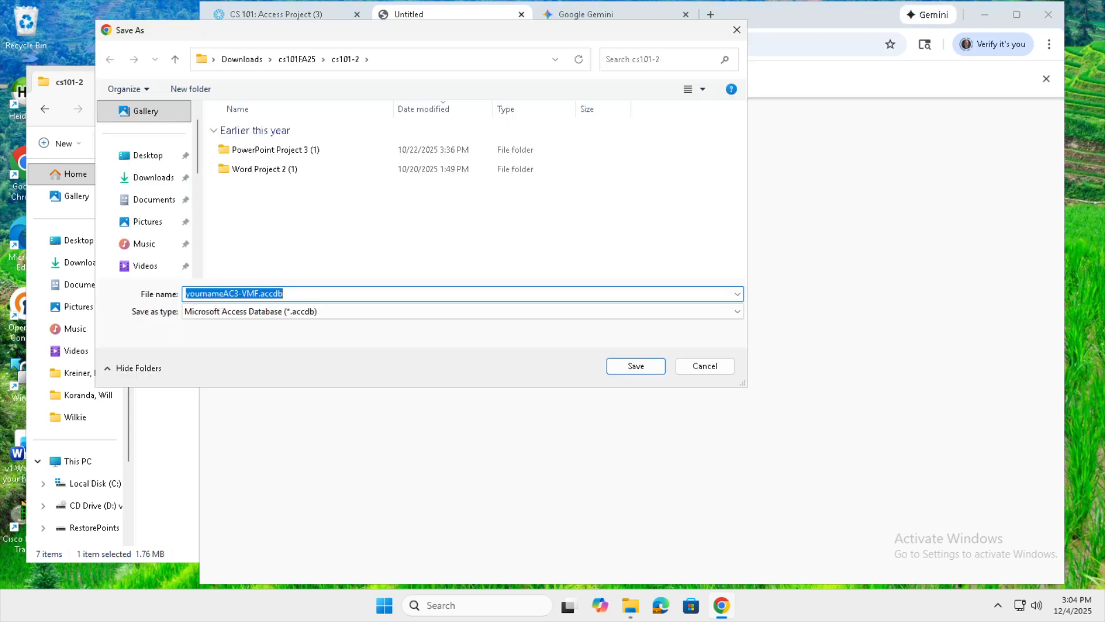
left_click(154, 199)
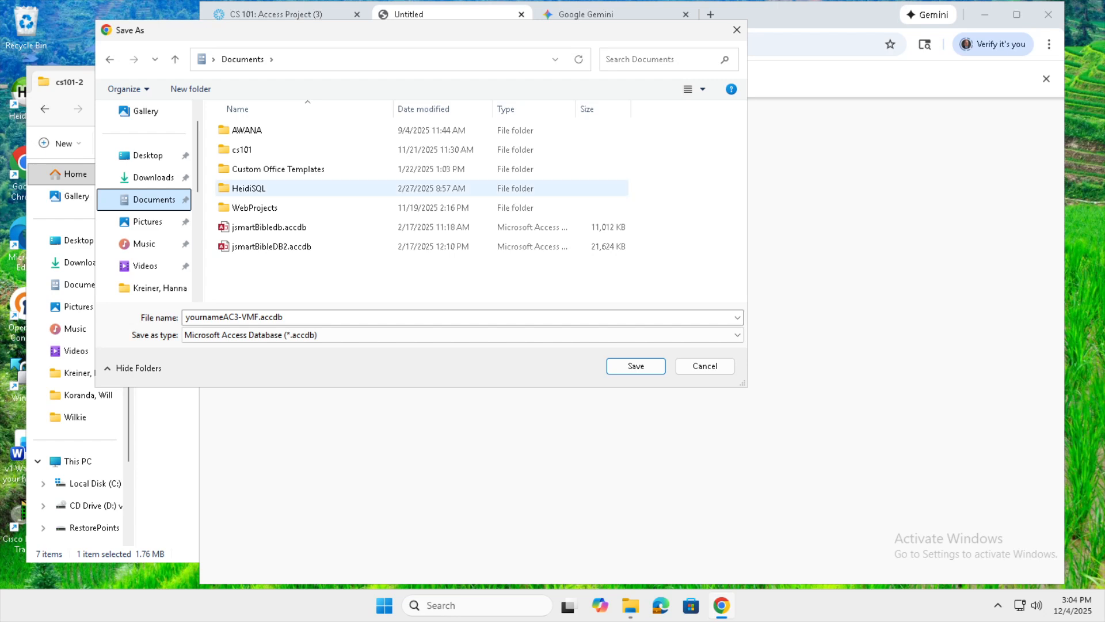
double_click(242, 149)
double_click(247, 130)
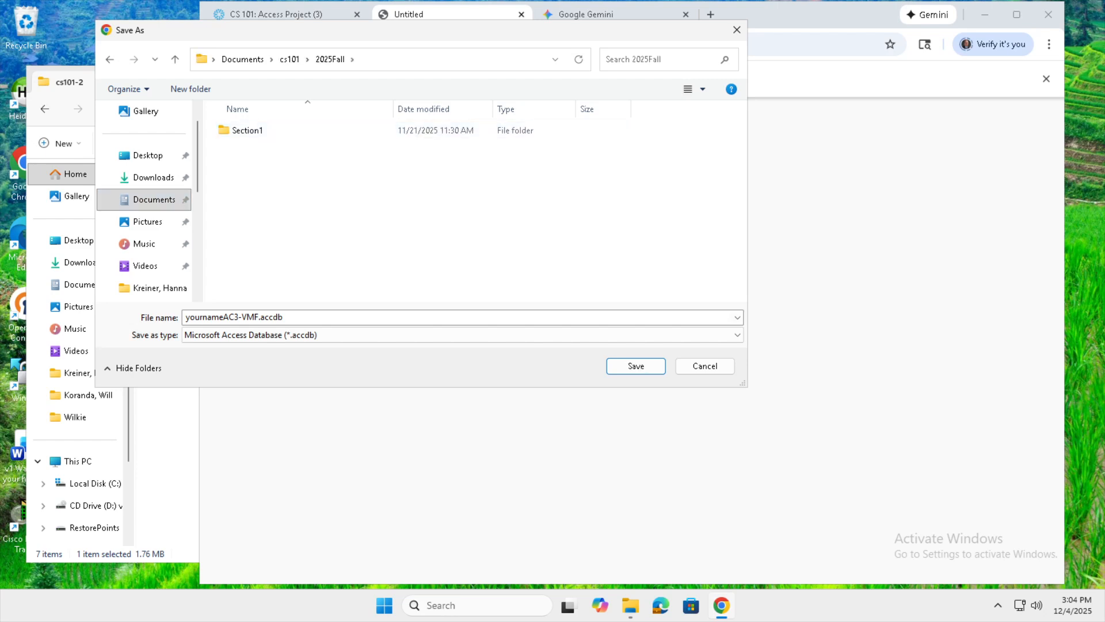
- Name the downloaded database jsmartAC3-VetsDB.accdb and save it
left_click(277, 317)
left_click(224, 317)
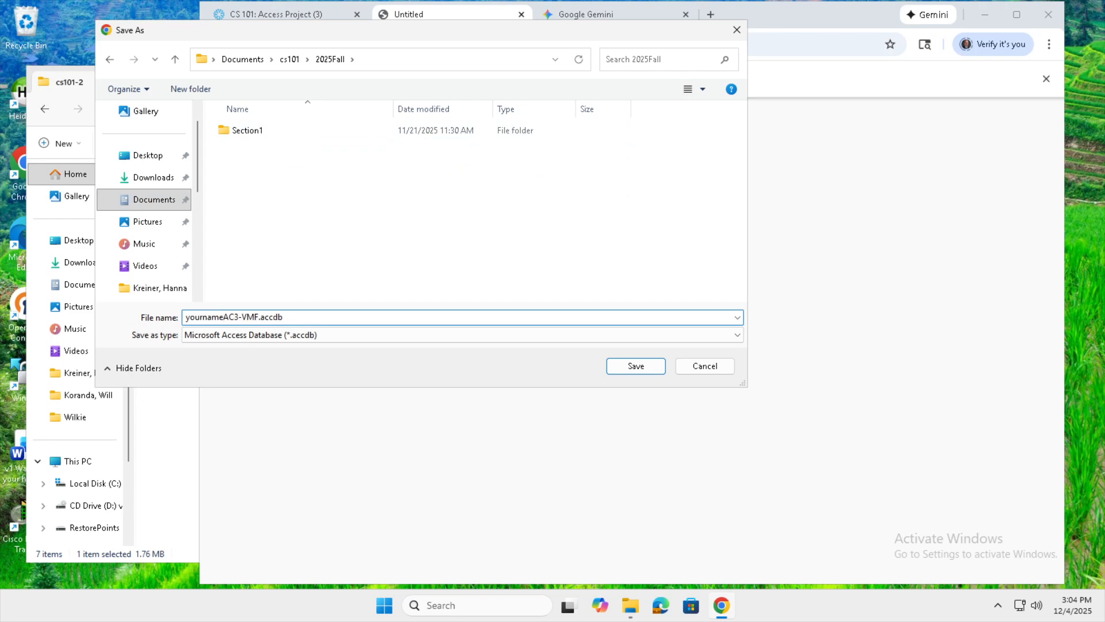
left_click_drag(223, 317, 185, 317)
type("jsmart")
left_click_drag(246, 318, 232, 317)
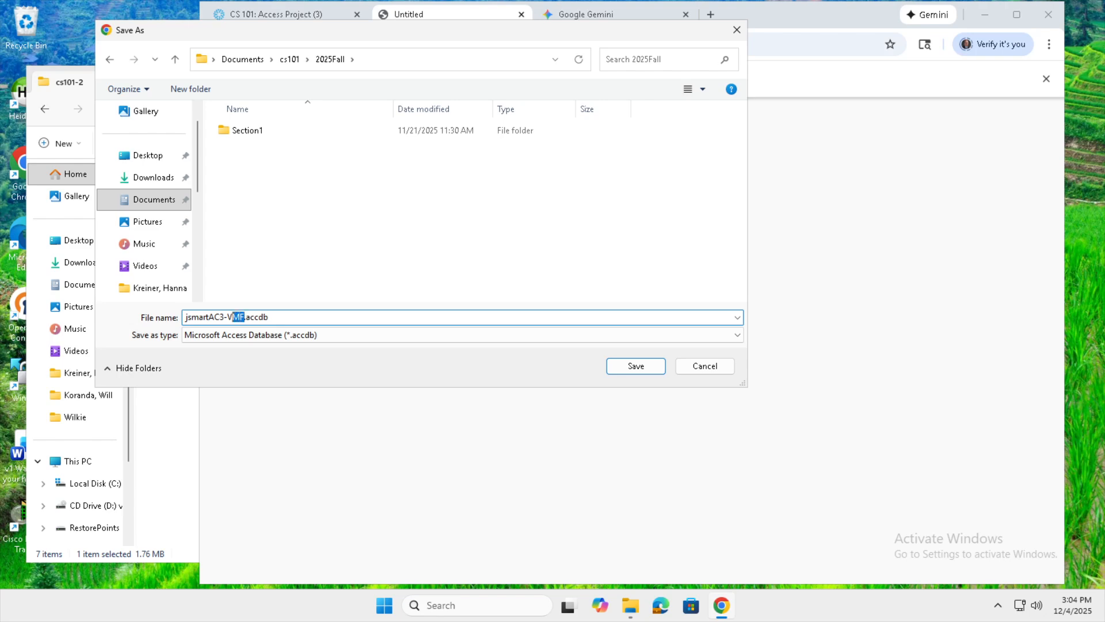
type("etsDB")
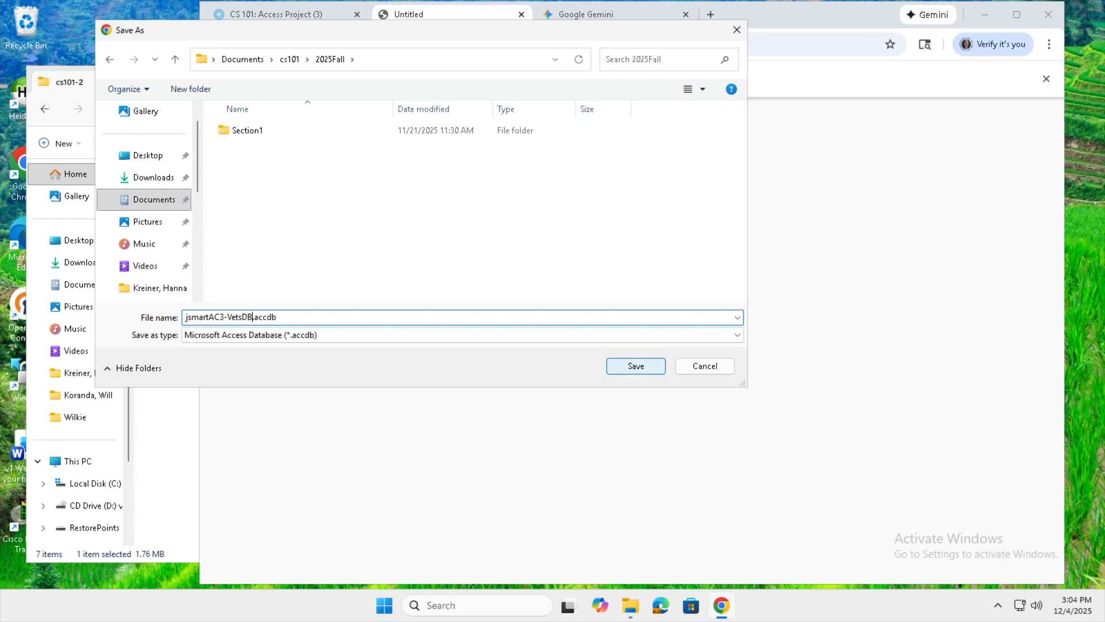
left_click(635, 366)
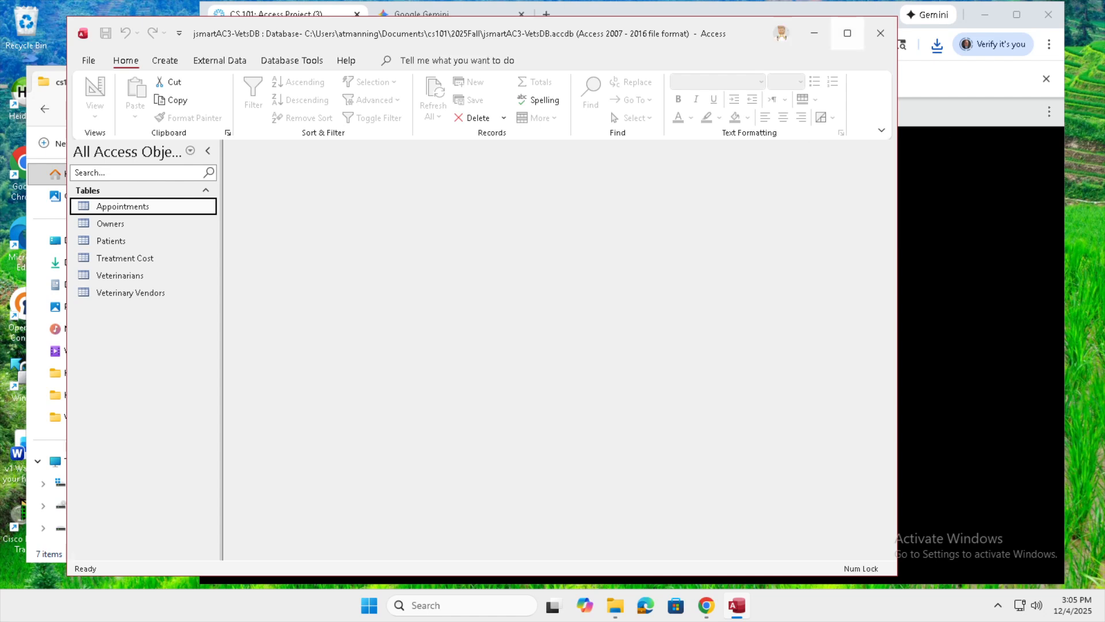
- Maximize the Access database window and examine the records of the Appointments, Owners and Patients tables, closing each one
left_click(846, 34)
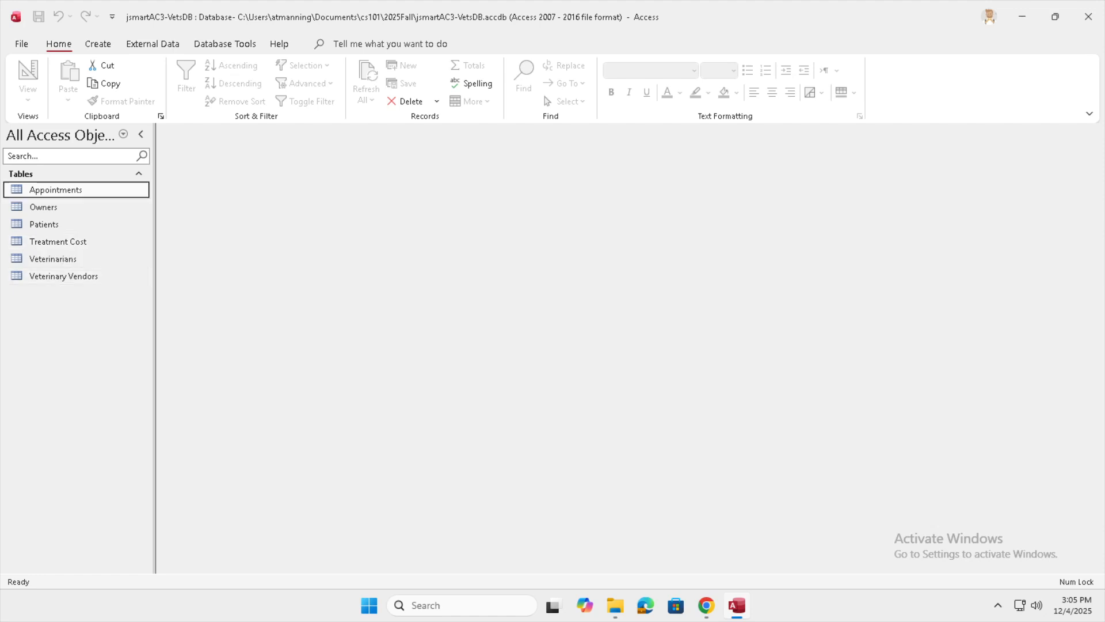
key("Return")
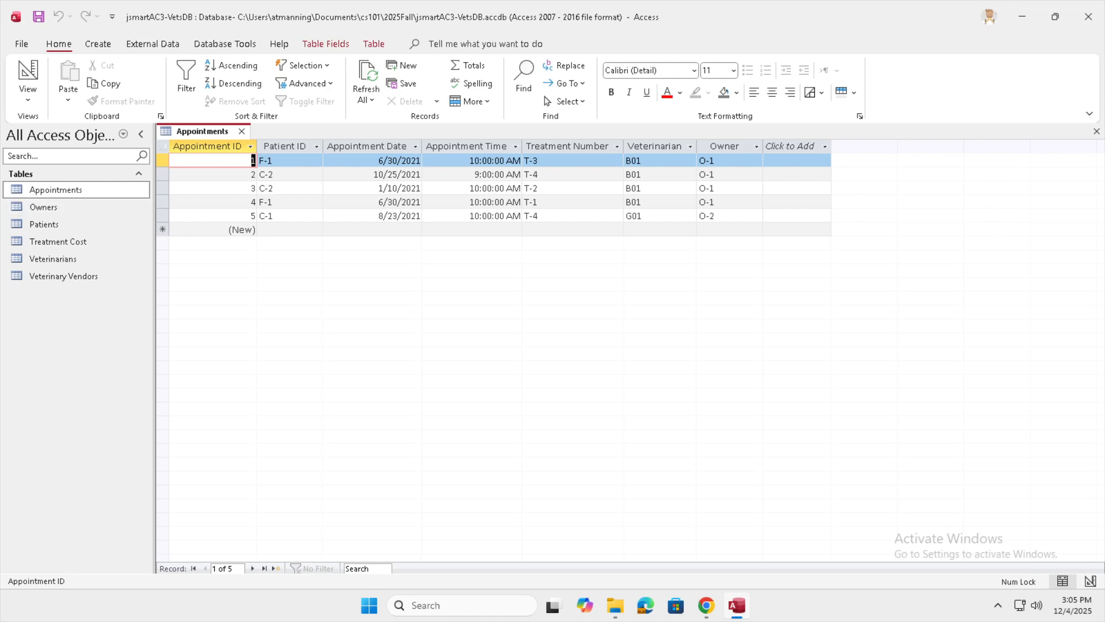
left_click(241, 131)
double_click(43, 207)
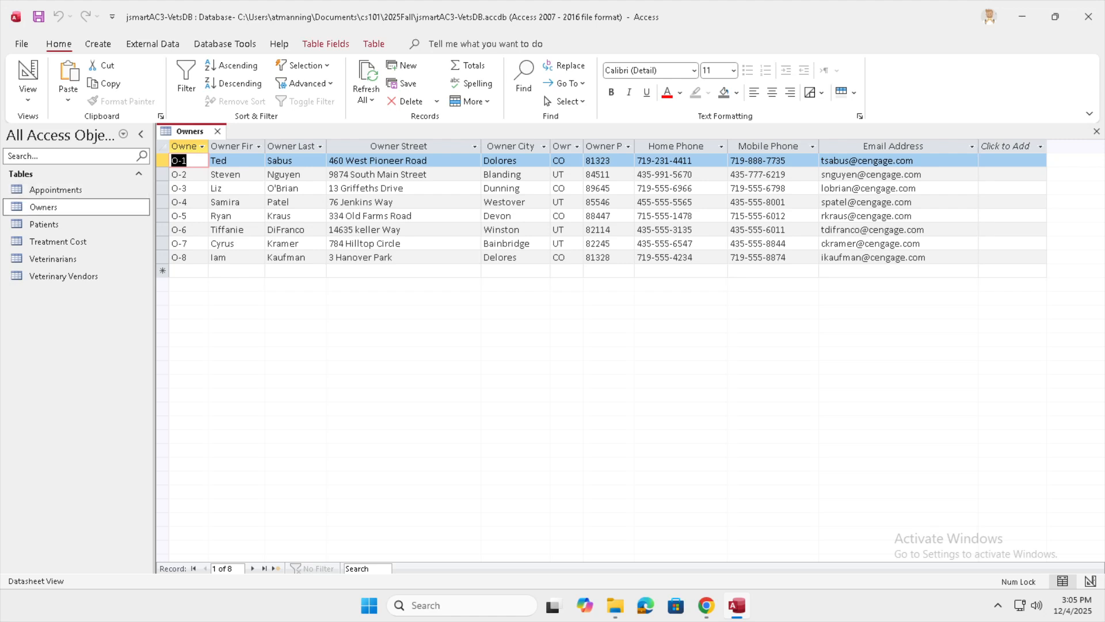
left_click(217, 131)
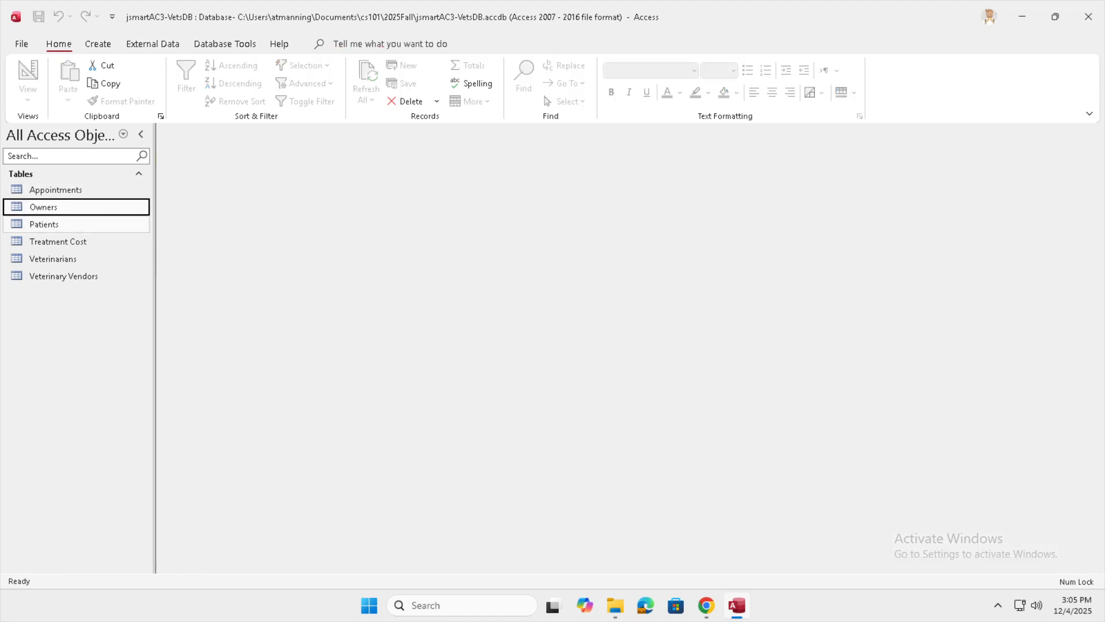
double_click(44, 225)
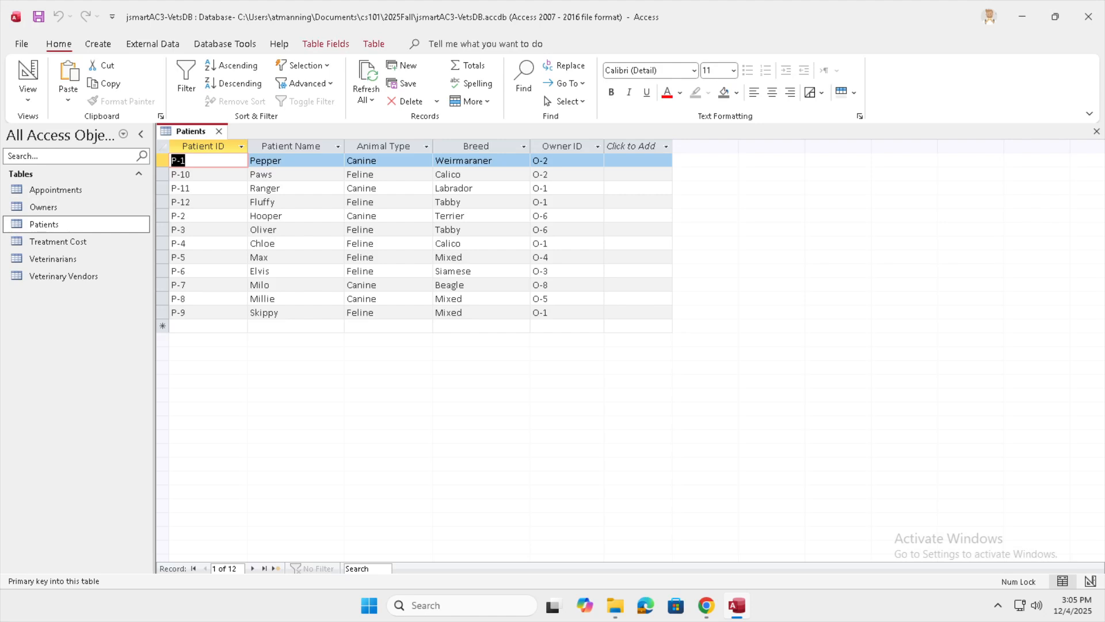
left_click(219, 132)
- Examine the records of the Treatment Cost, Veterinarians and Veterinary Vendors tables, closing each one
double_click(59, 242)
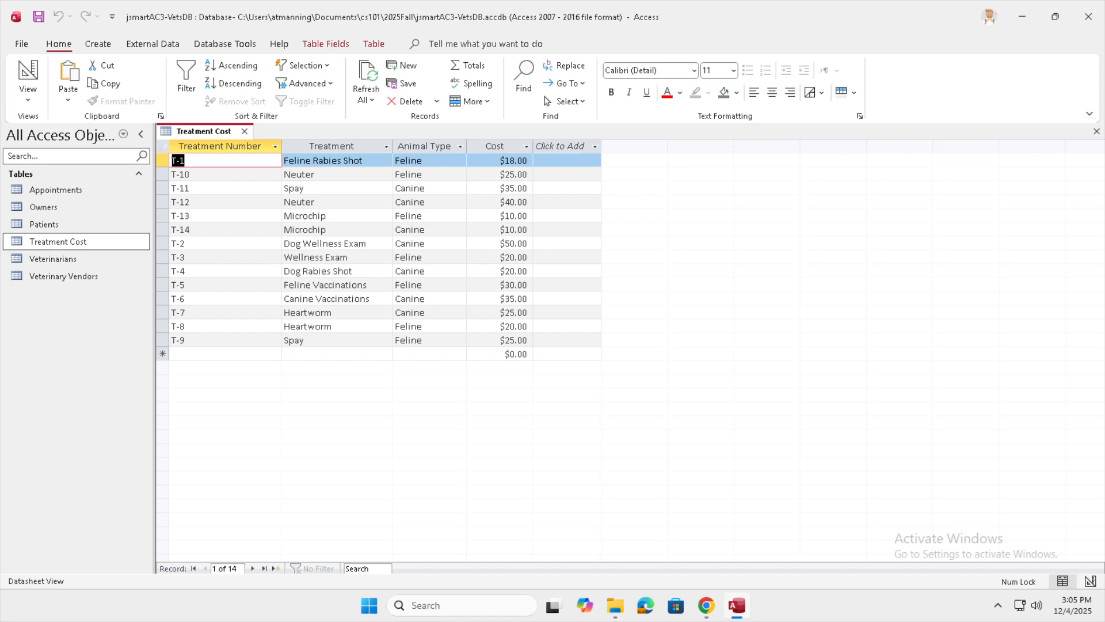
left_click(244, 132)
double_click(53, 259)
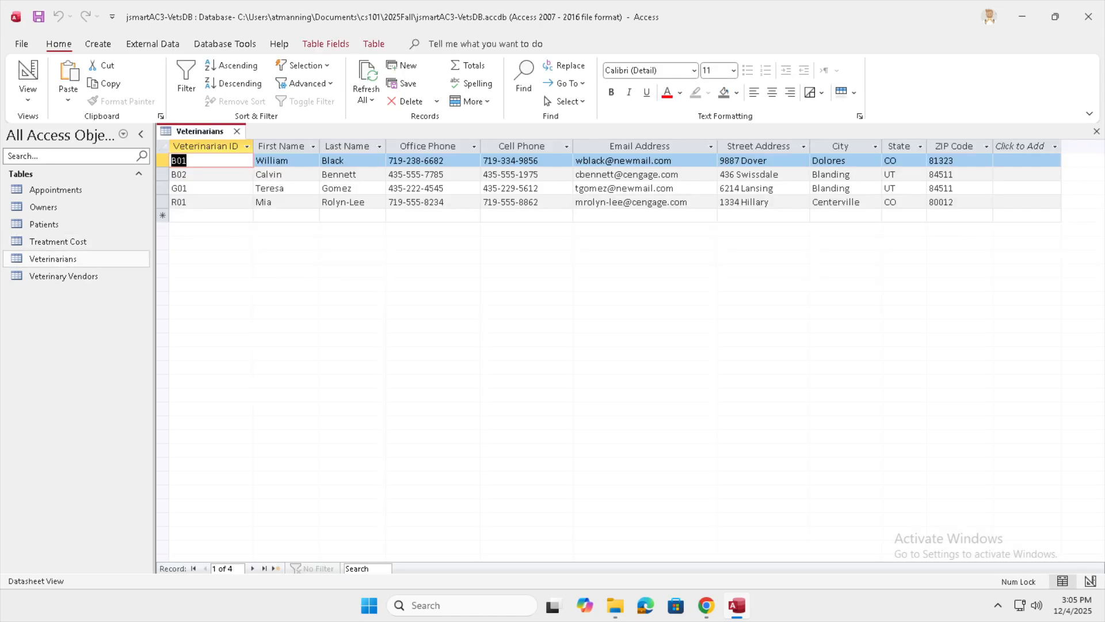
left_click(236, 131)
double_click(63, 276)
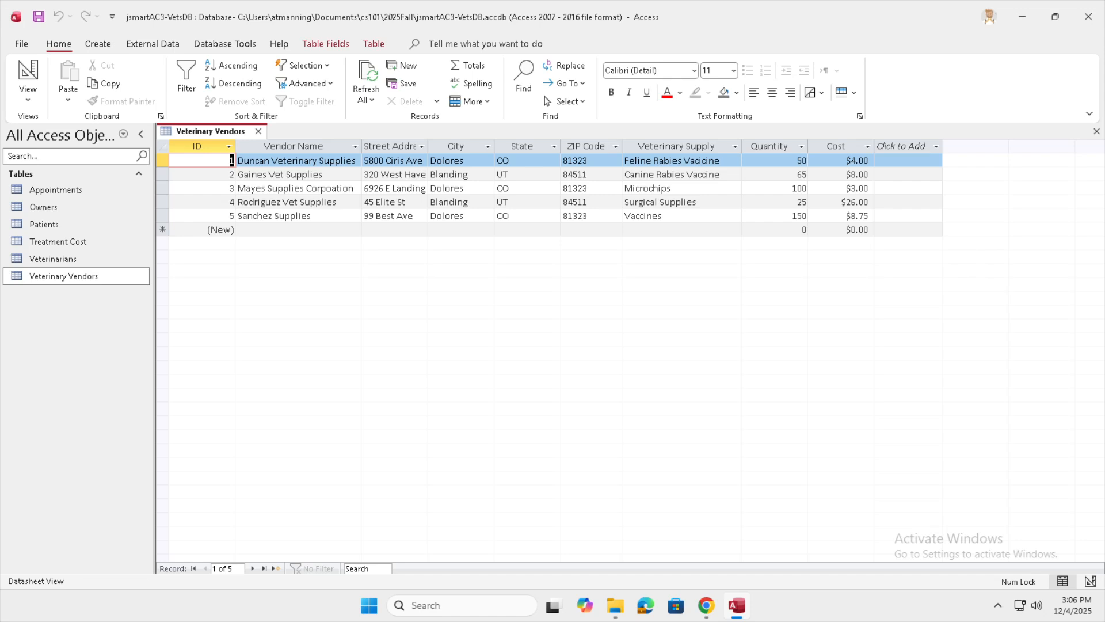
key("ctrl+w")
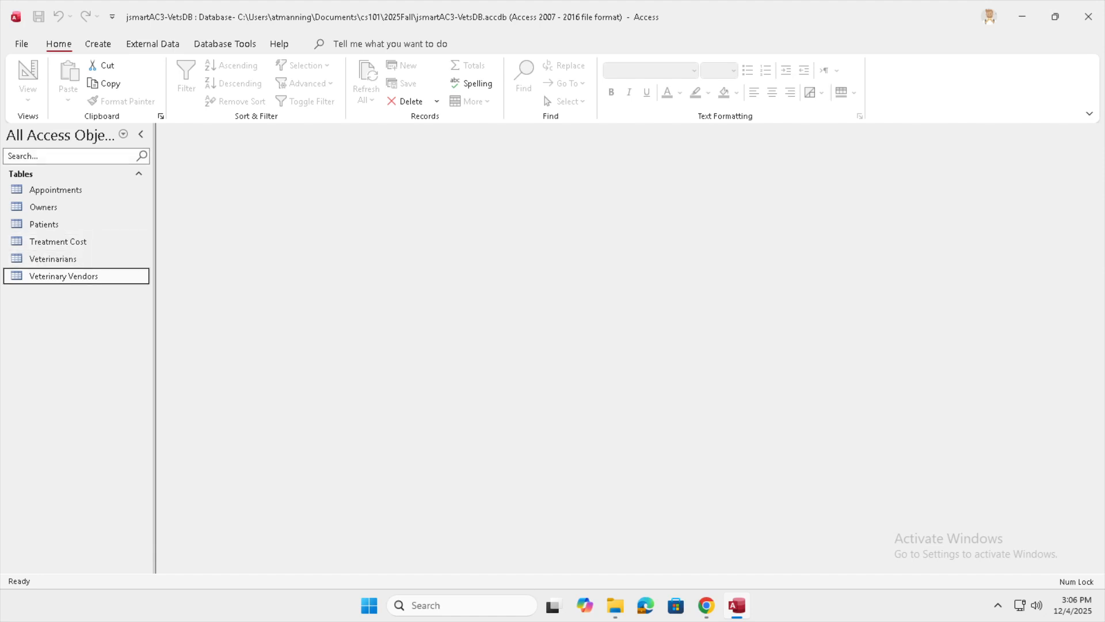
key("Return")
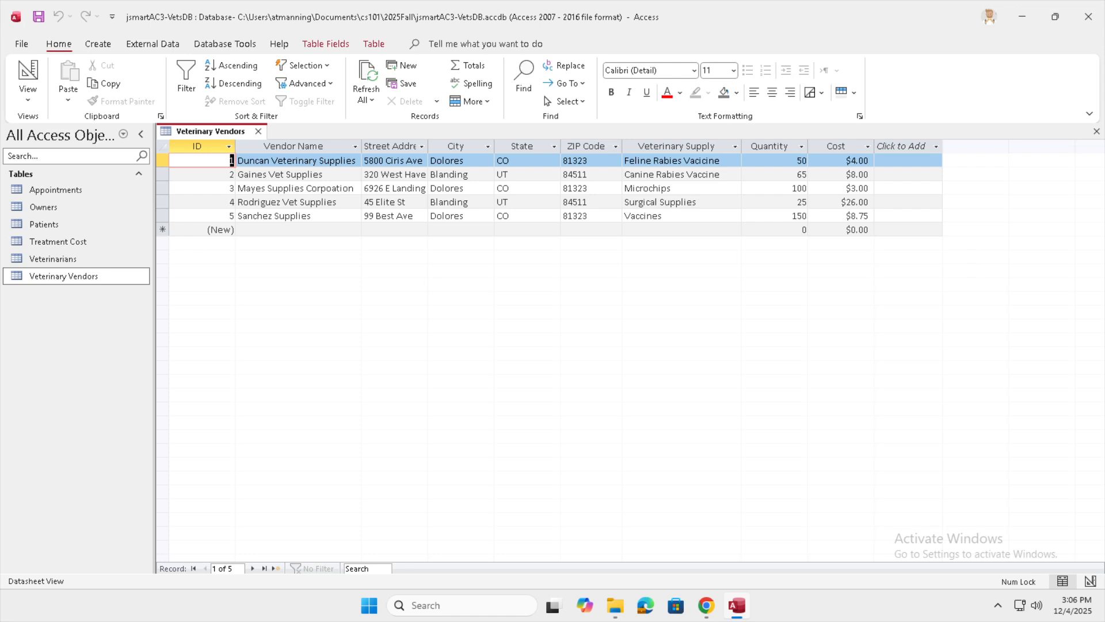
key("ctrl+w")
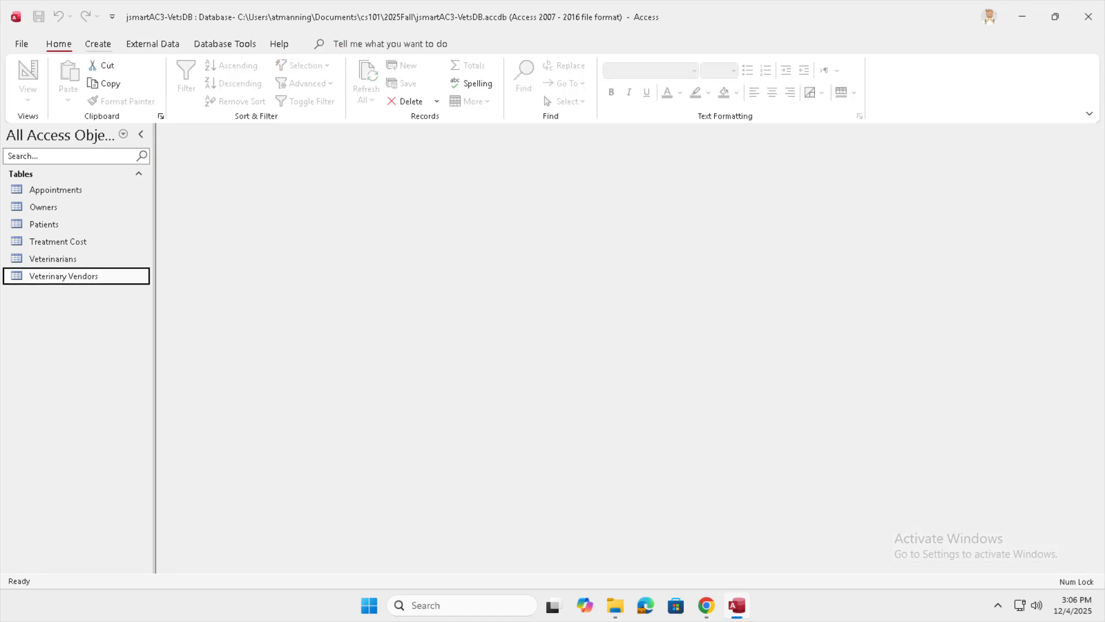
- Create a split form based on the Veterinary Vendors table, dismissing the SQL Editor notice
left_click(98, 44)
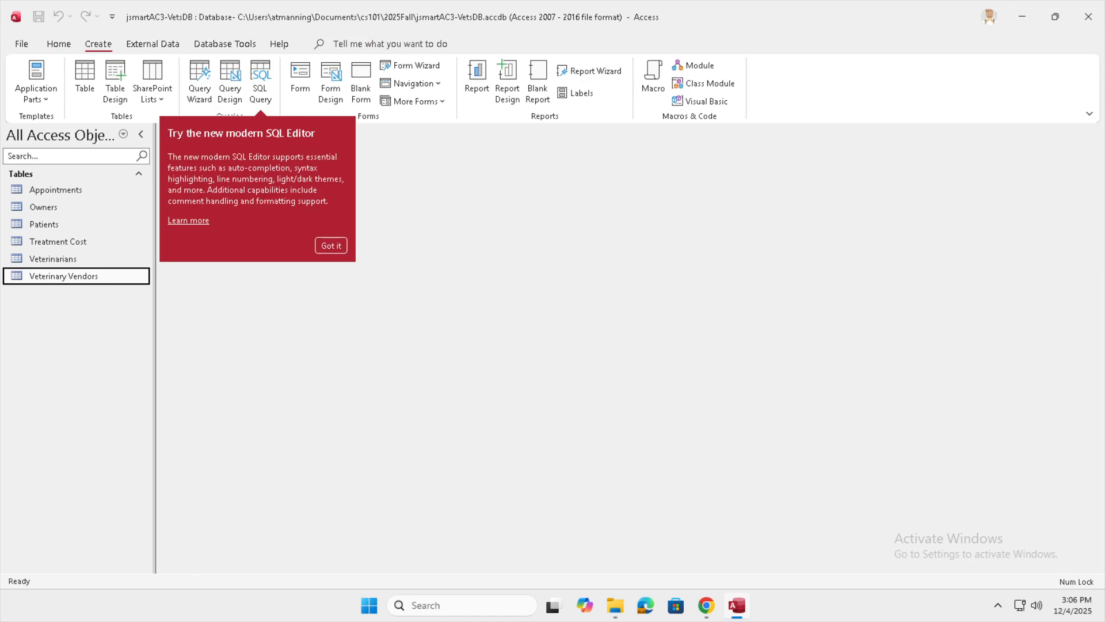
left_click(331, 246)
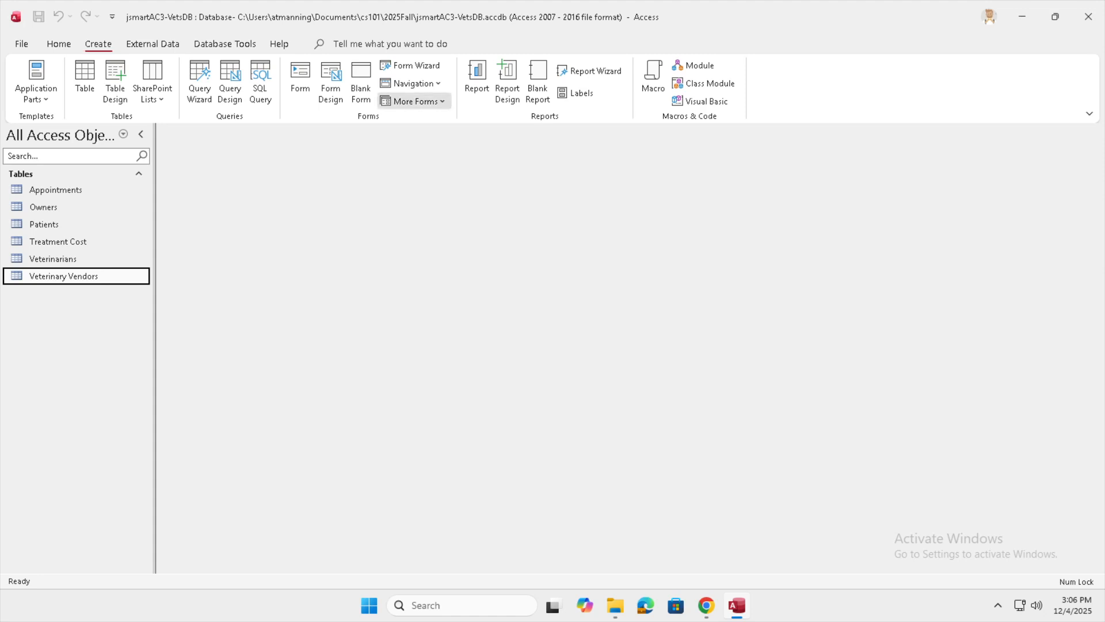
left_click(415, 101)
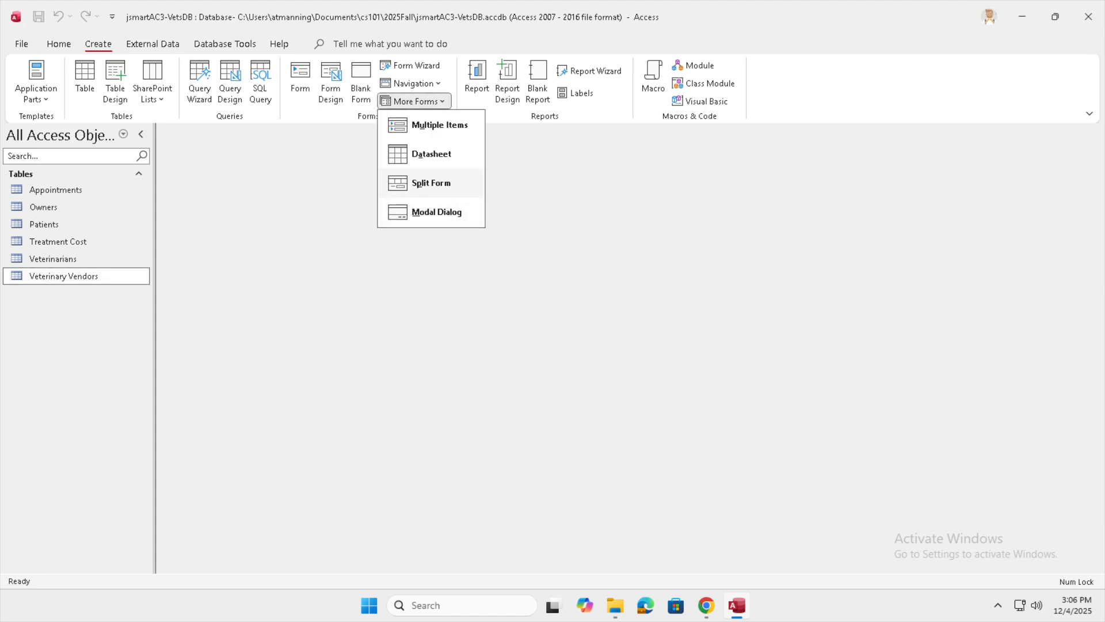
left_click(431, 183)
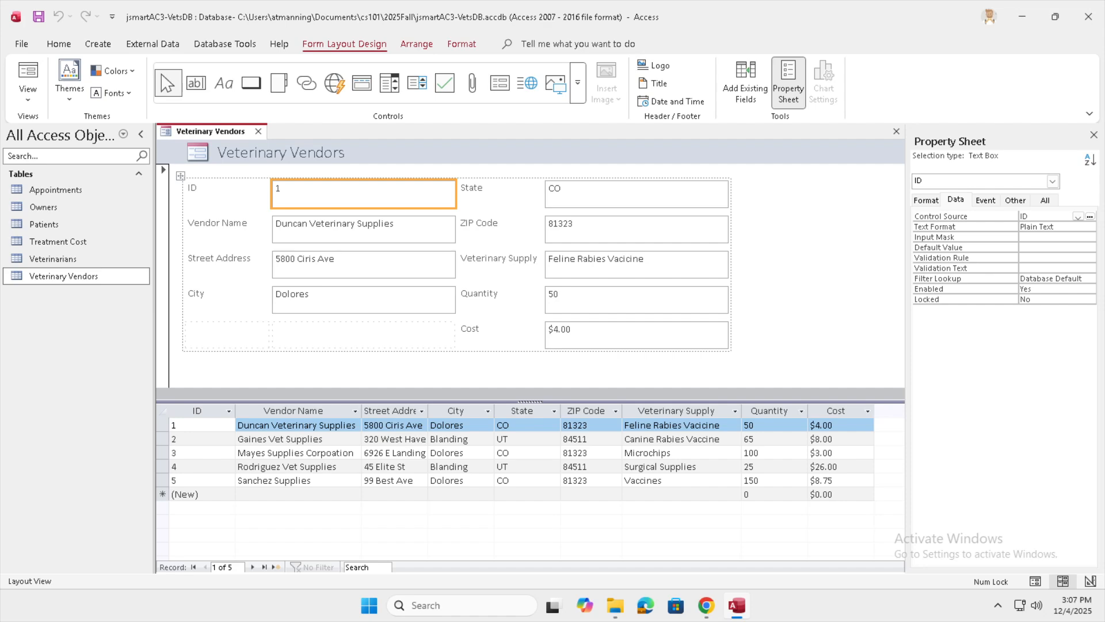
- Browse the vendor records in the split form to see how its form and datasheet halves stay synchronized
left_click(252, 567)
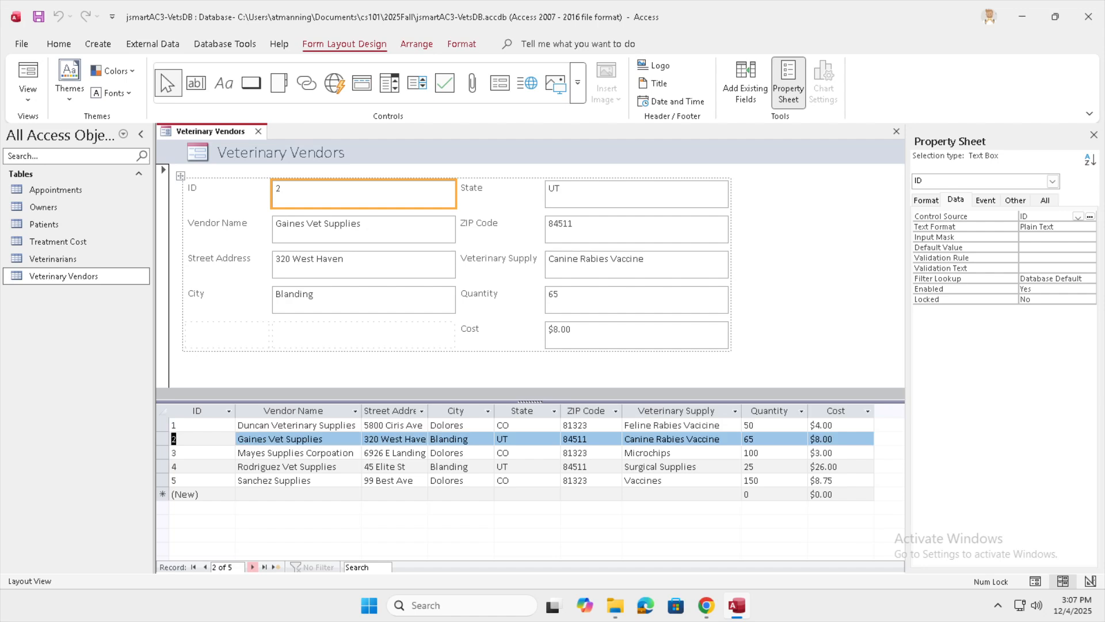
left_click(252, 567)
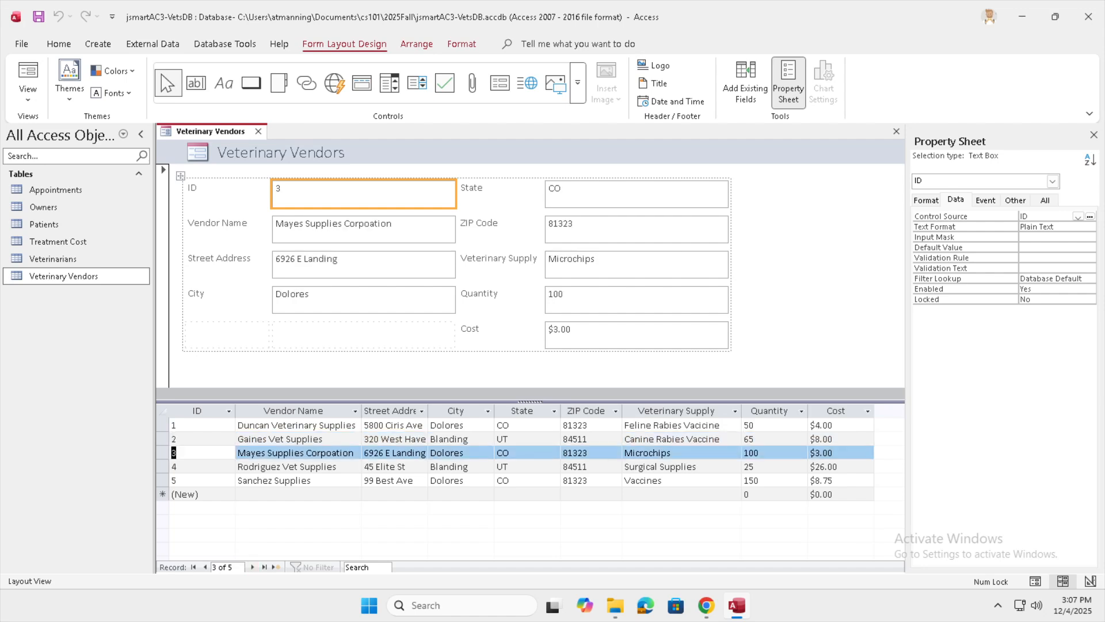
left_click(205, 567)
left_click(239, 452)
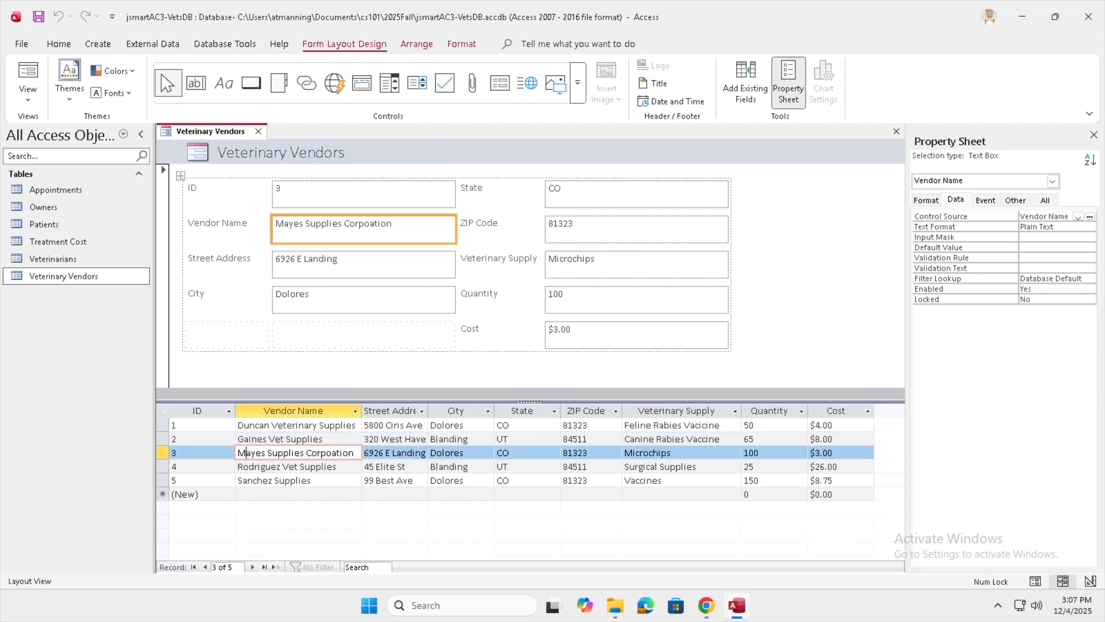
left_click(239, 466)
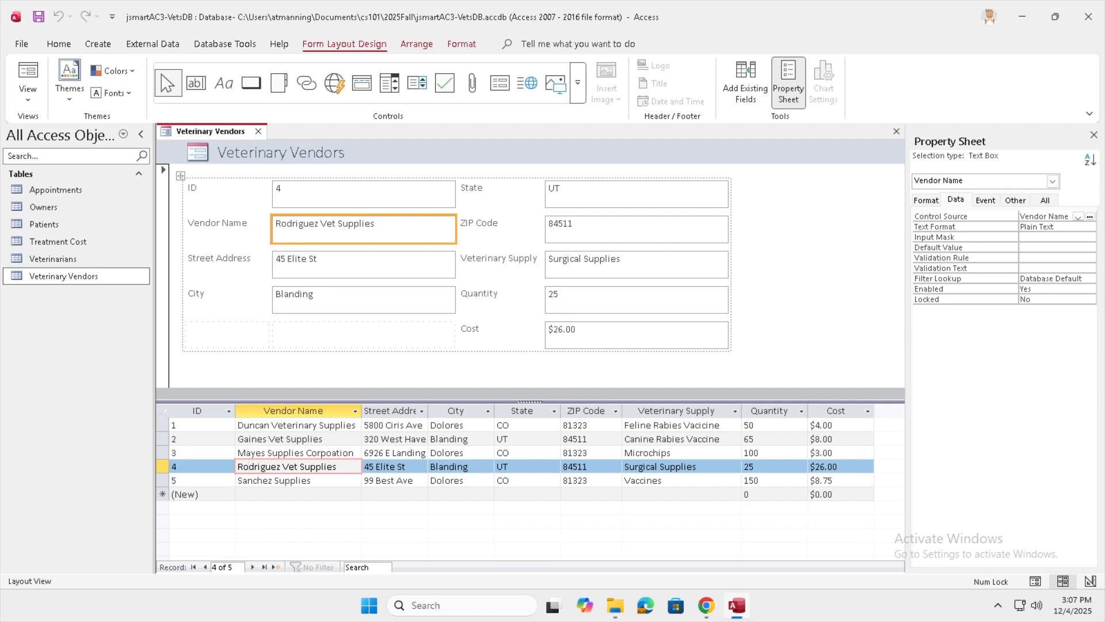
left_click(238, 494)
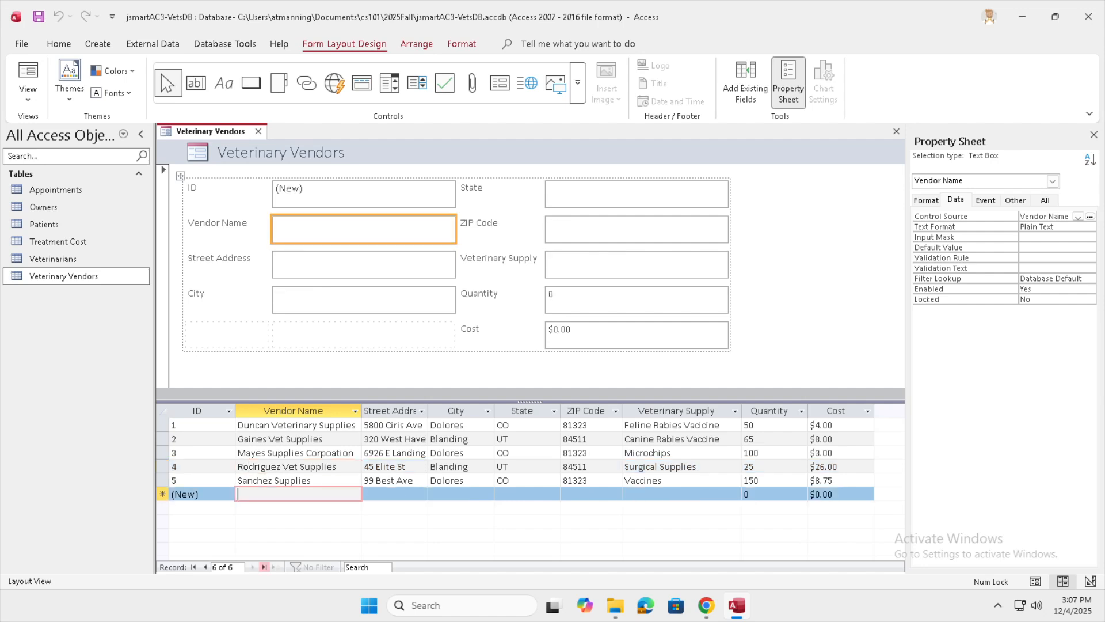
left_click(205, 567)
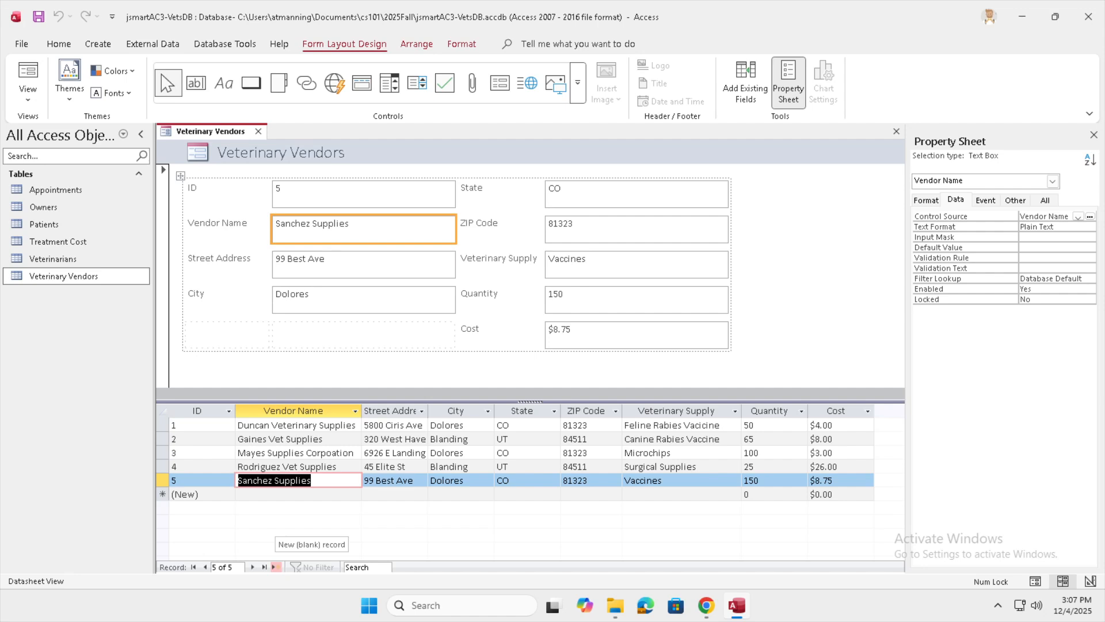
- Go to a new blank vendor record and switch the split form to Form View
left_click(276, 567)
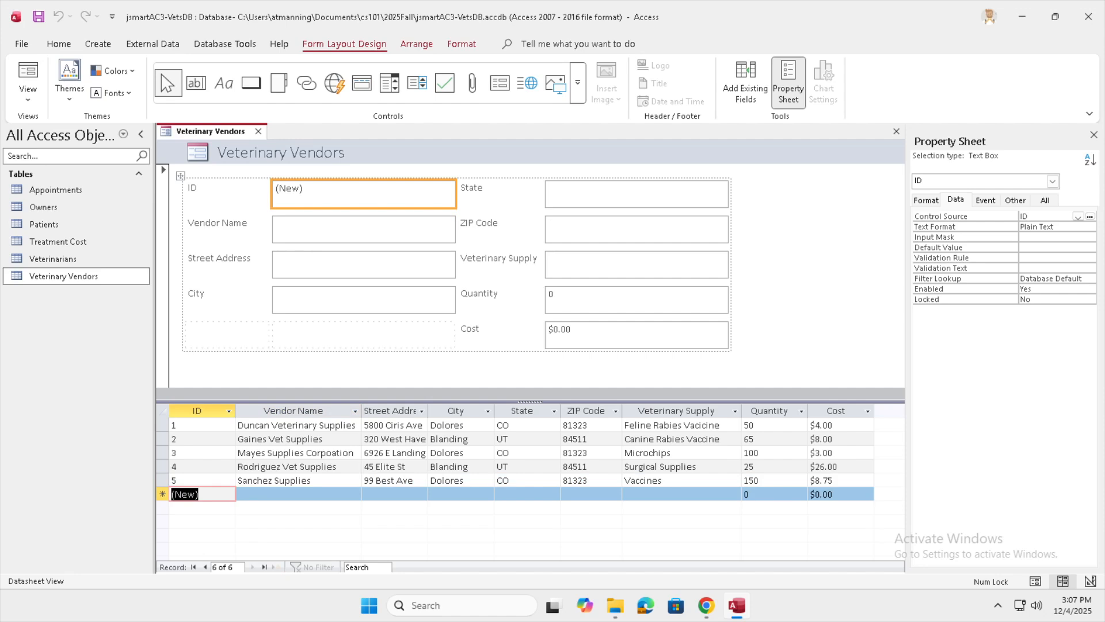
left_click(298, 494)
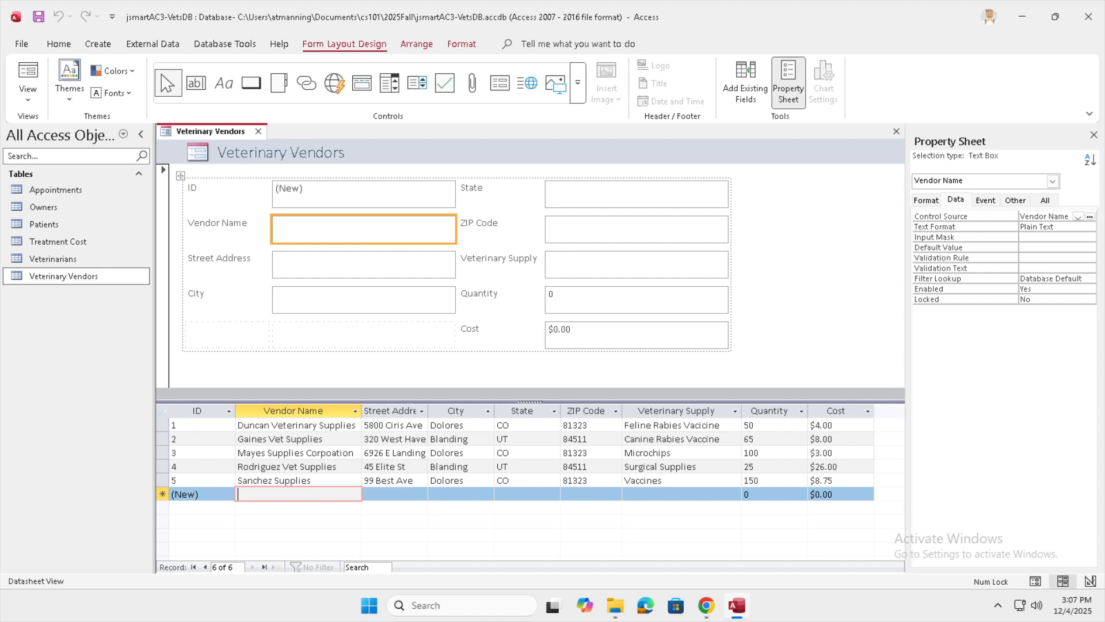
left_click(364, 229)
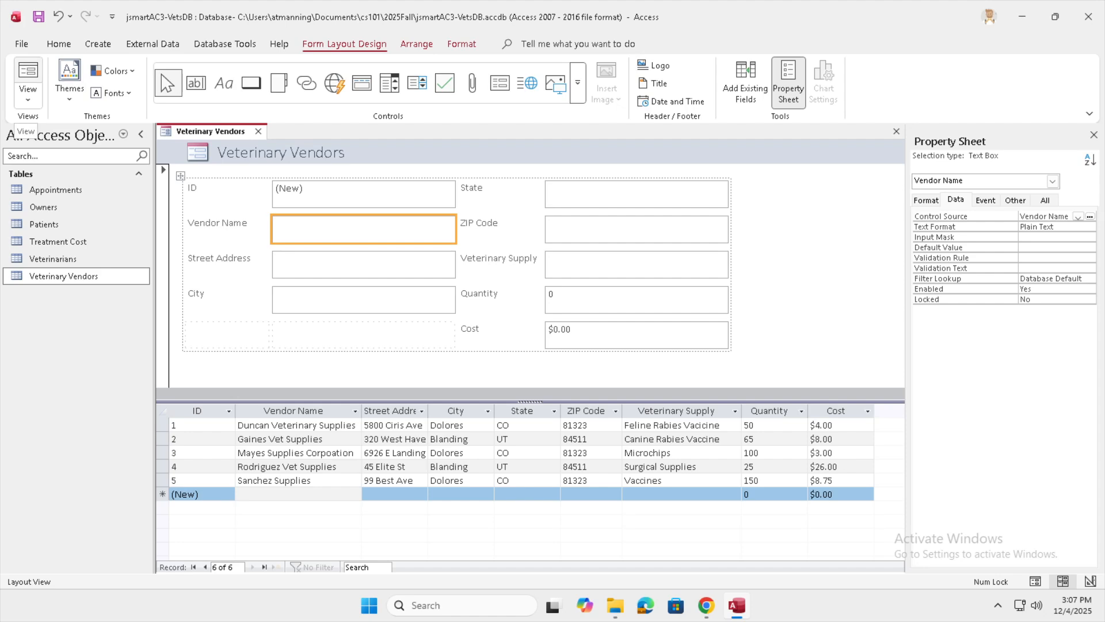
left_click(27, 98)
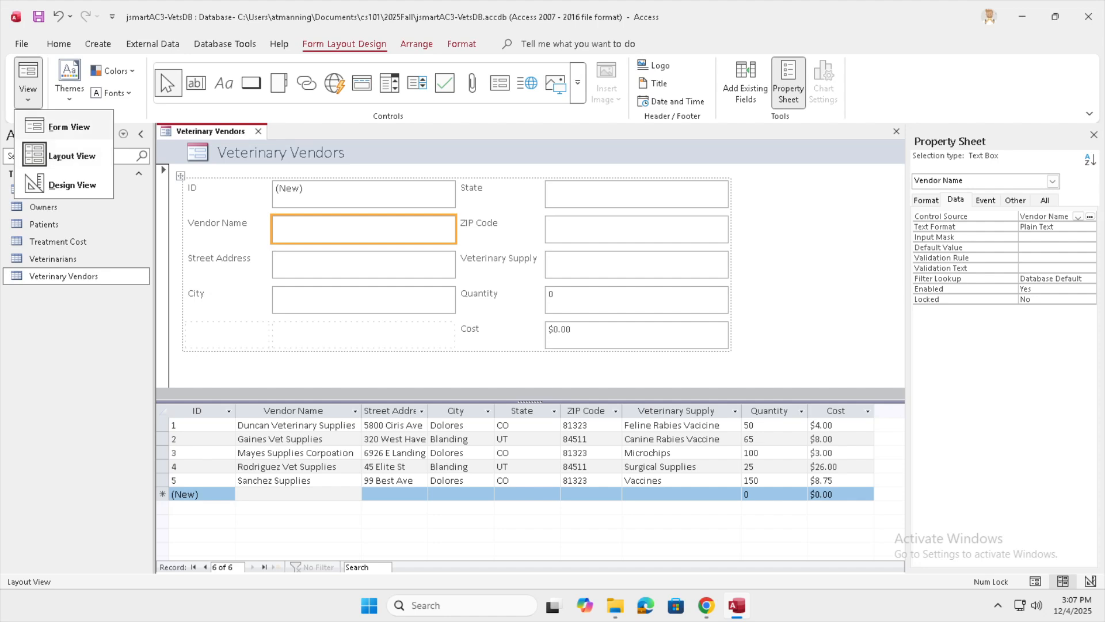
left_click(68, 126)
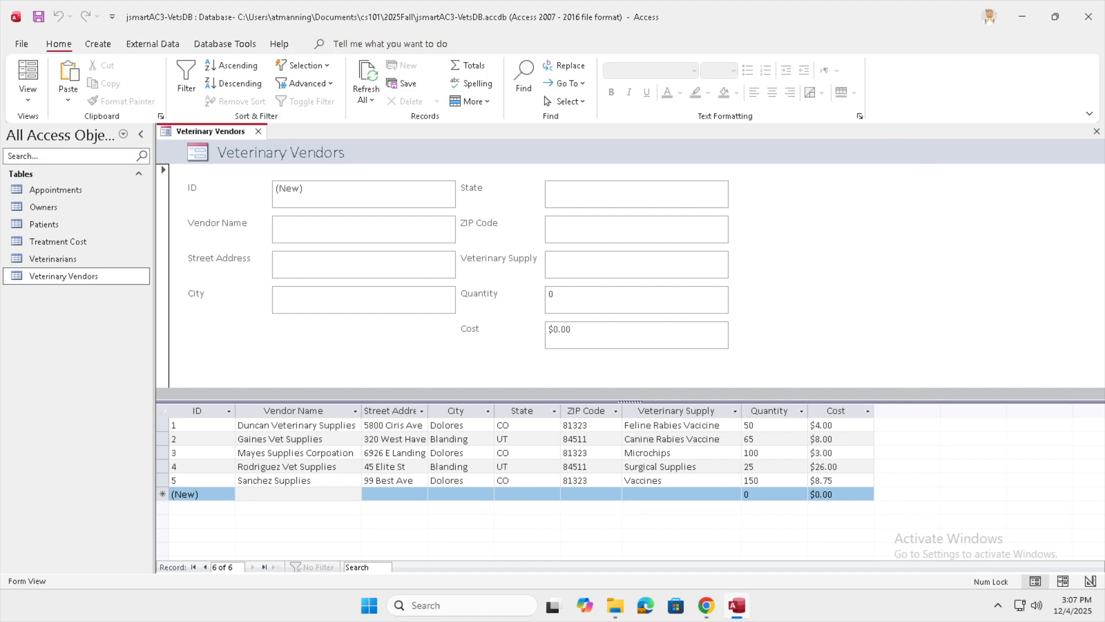
- Enter Global Pet Supply as the vendor name of the new record
type("G")
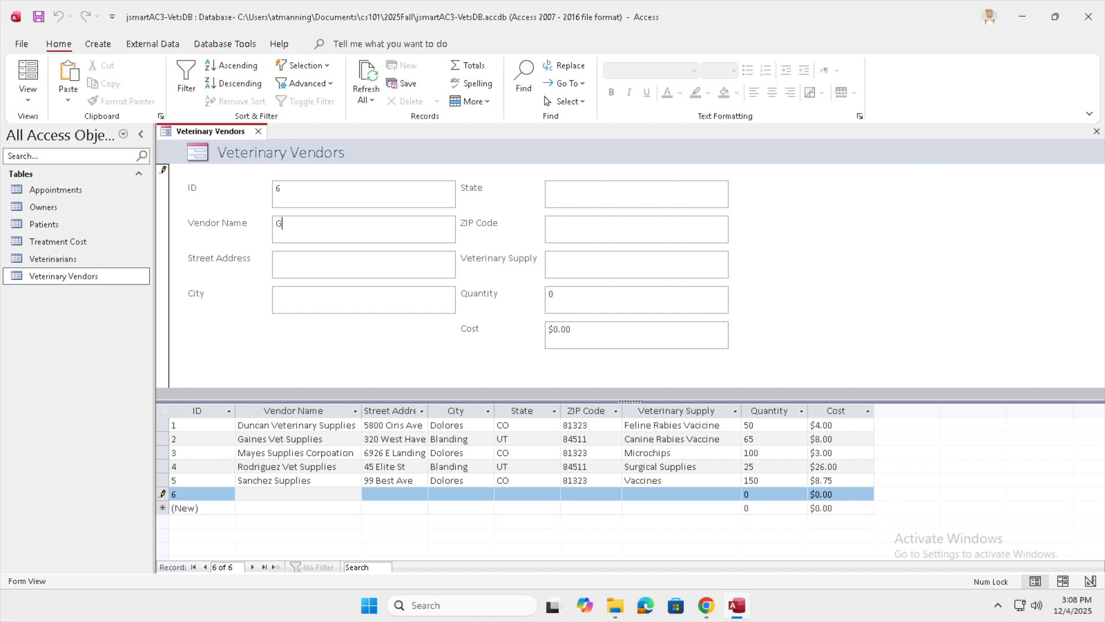
type("lobal Pet Supply")
key("Tab")
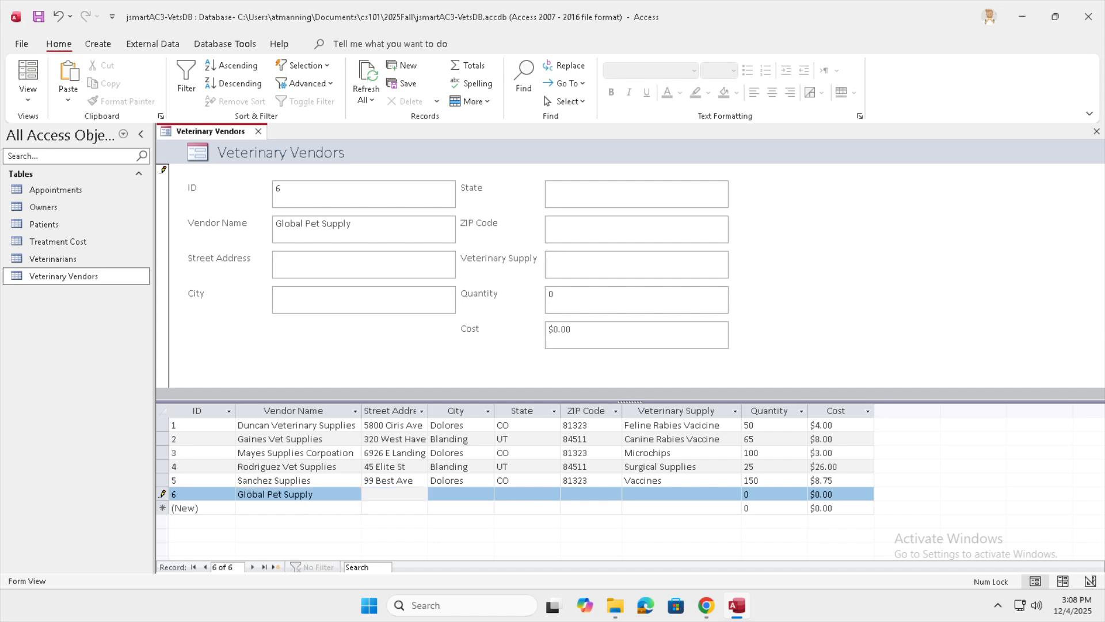
- Fill in the new Global Pet Supply record's street address, city, state and ZIP code
type("1002 Western Way")
key("Tab")
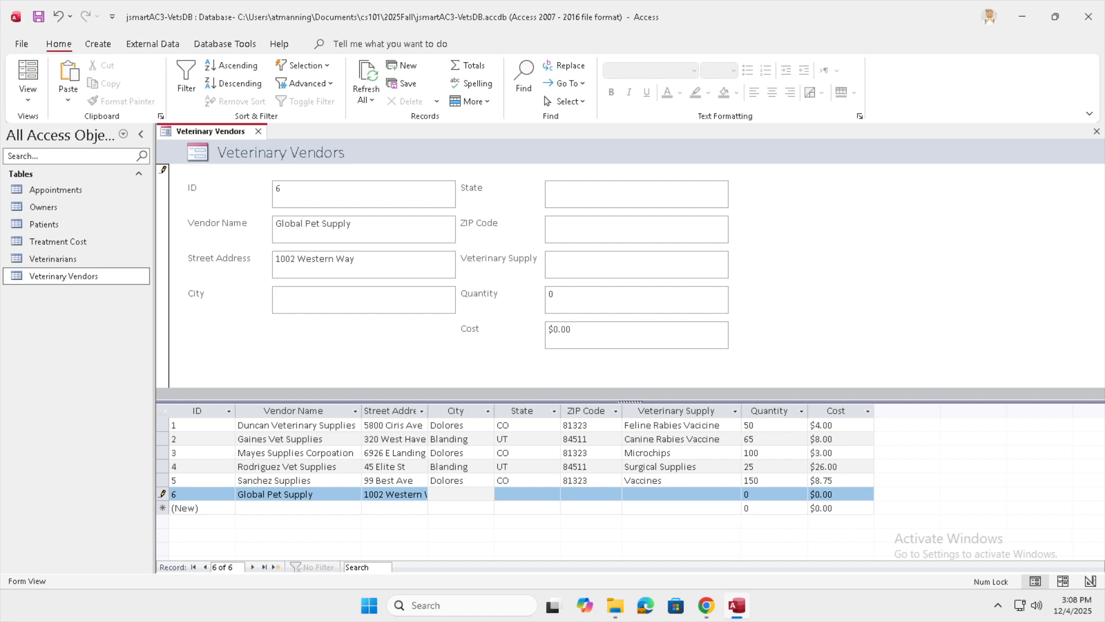
type("Dallas")
key("Tab")
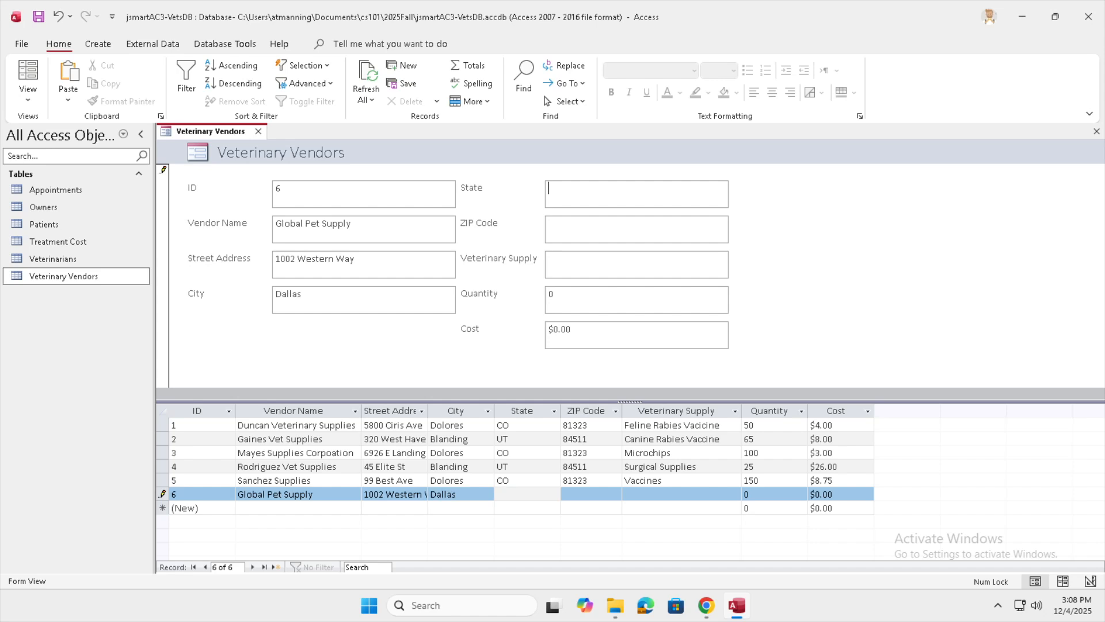
type("TX")
key("Tab")
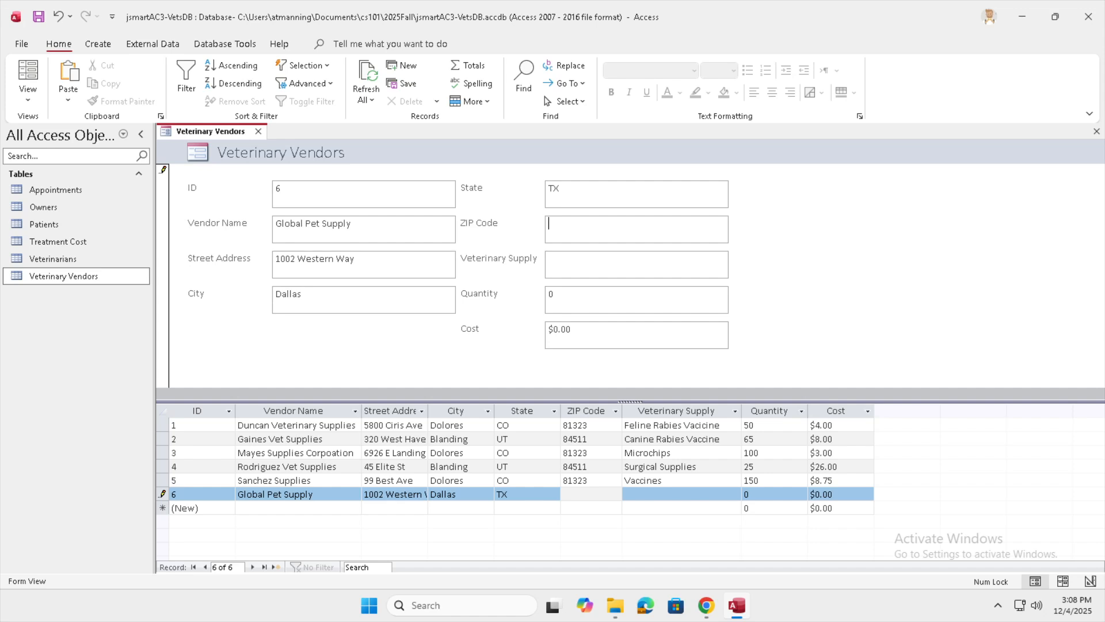
left_click(591, 494)
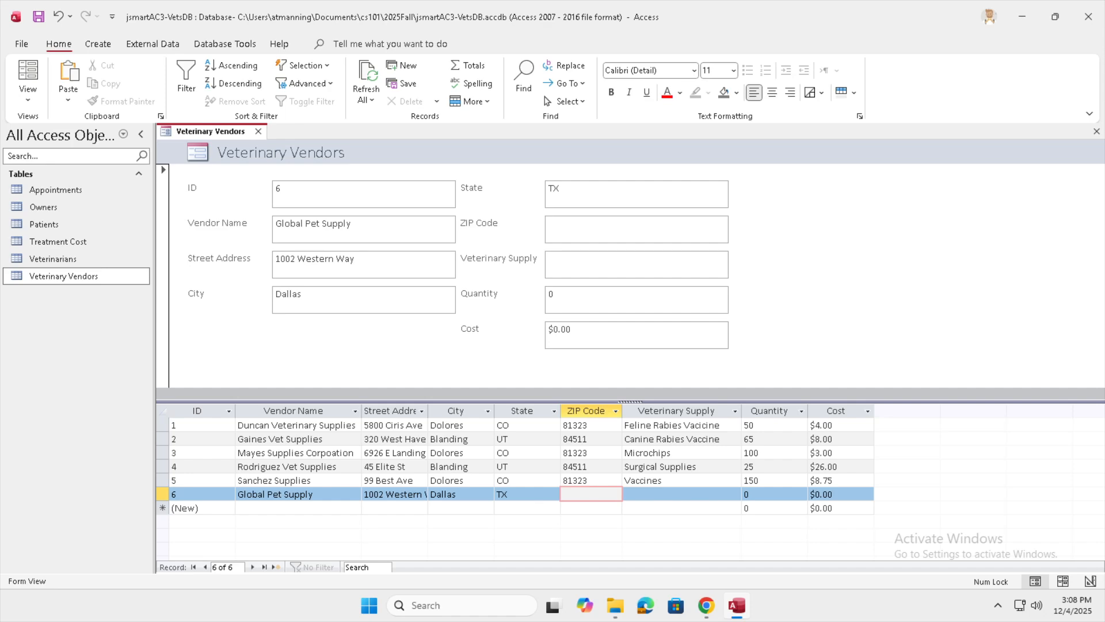
type("70001")
key("Tab")
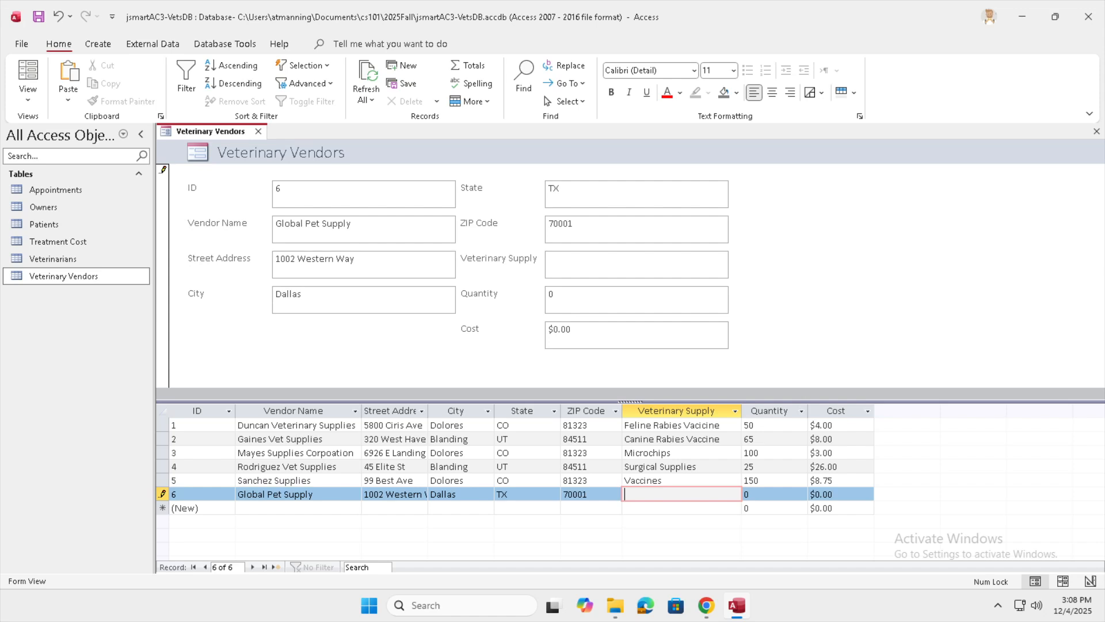
- Complete the Global Pet Supply record with Feline Leukemia Vaccine as the veterinary supply, quantity 50 and cost 9.75
type("Feline Lu")
type("ukemia Vaccine")
key("Tab")
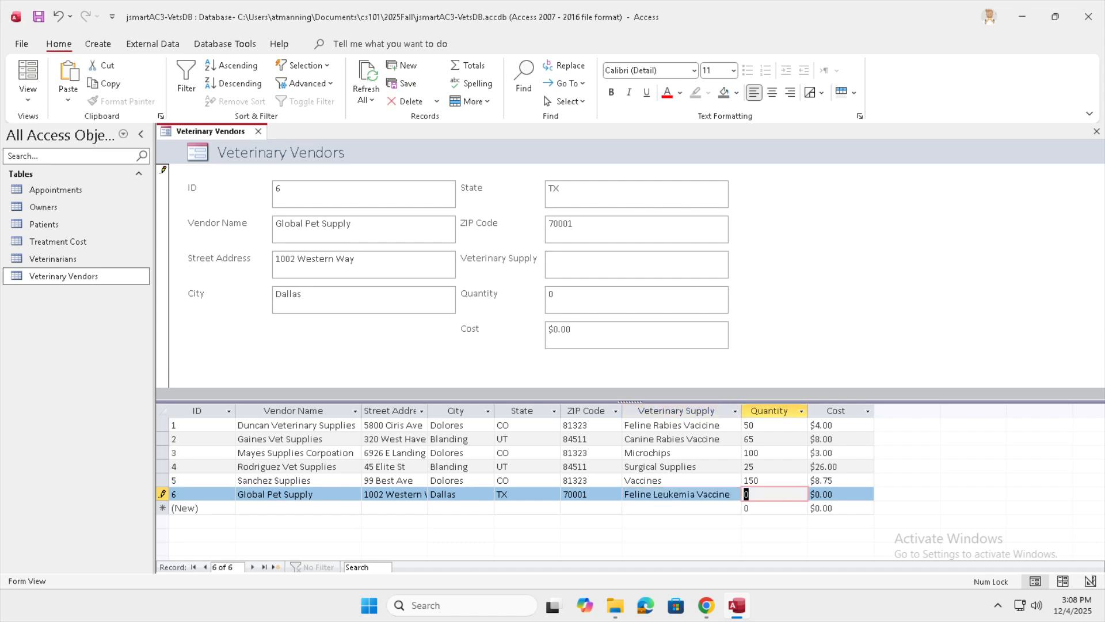
type("50")
key("Tab")
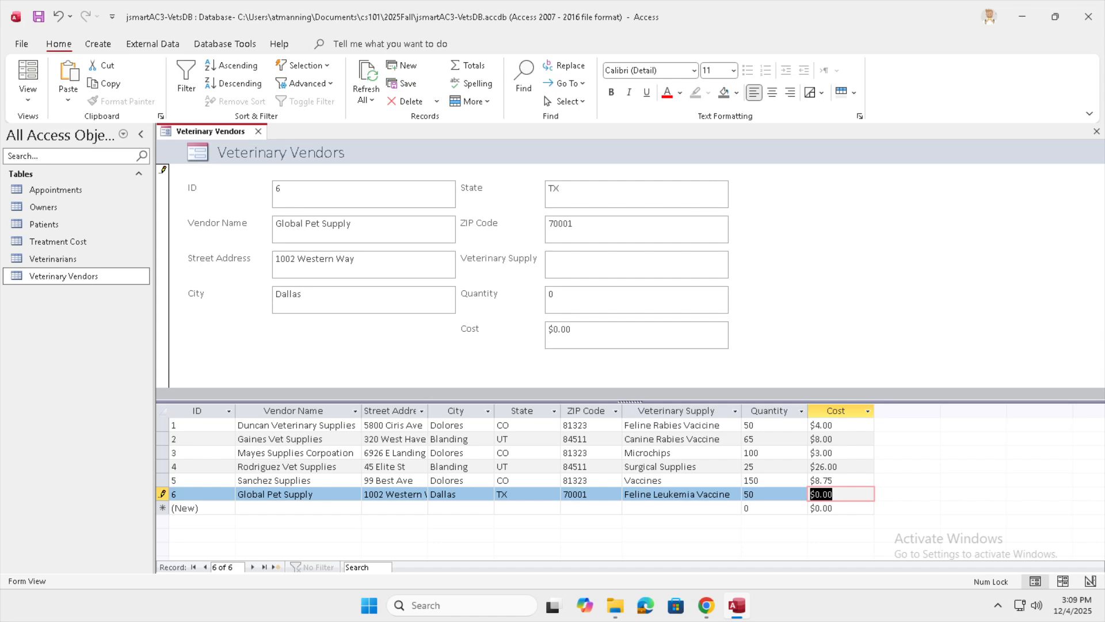
type("9.75")
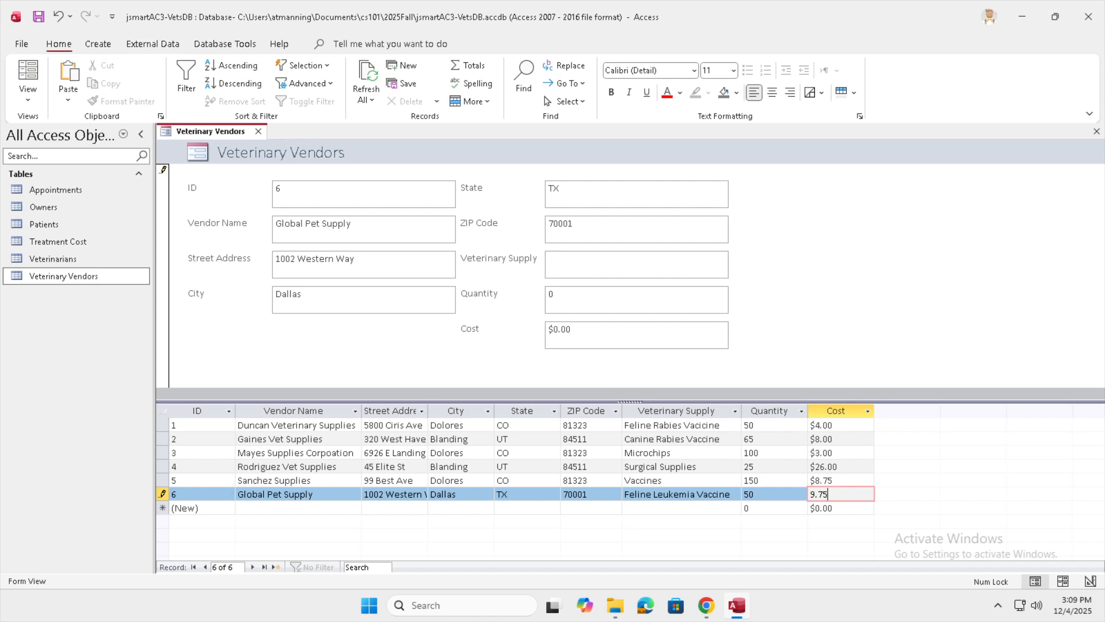
left_click(768, 494)
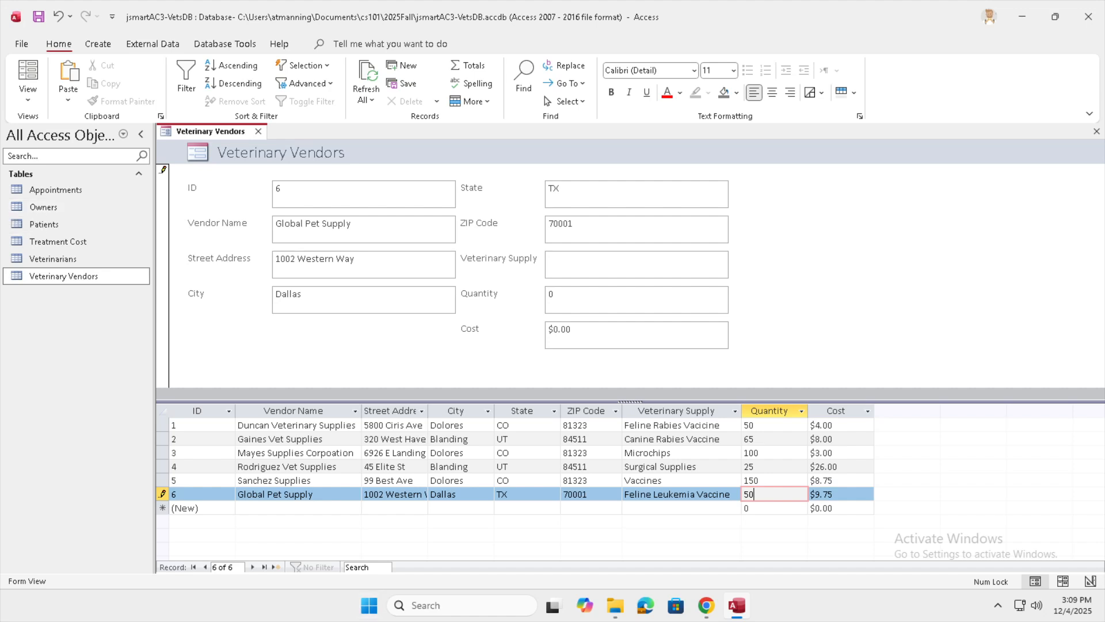
- Delete the Sanchez Supplies record from the datasheet and confirm the deletion
left_click(564, 480)
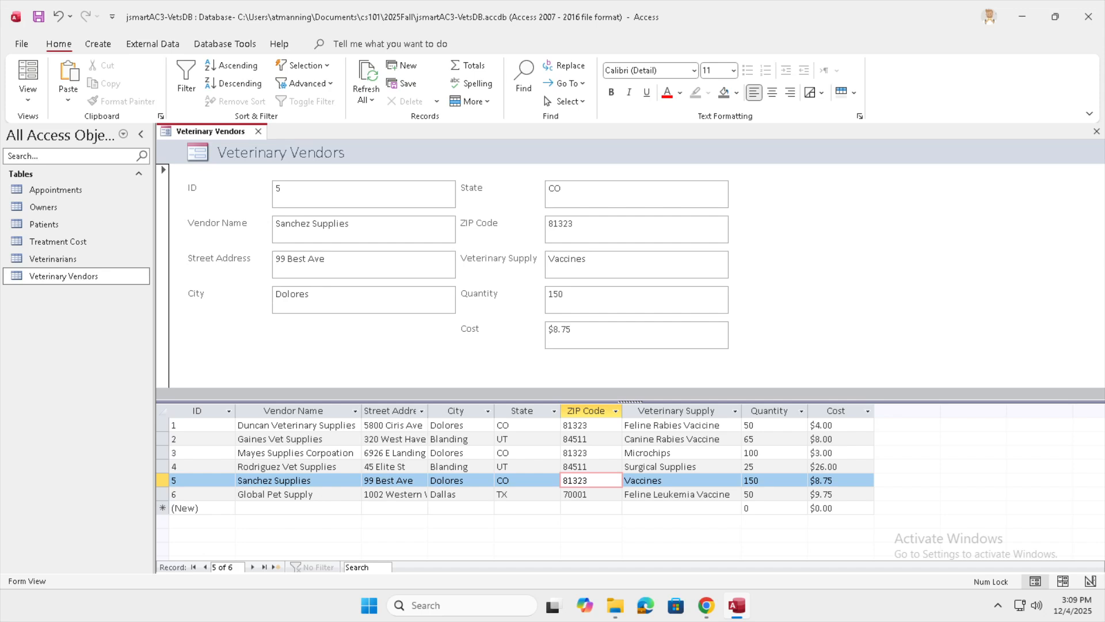
left_click(198, 480)
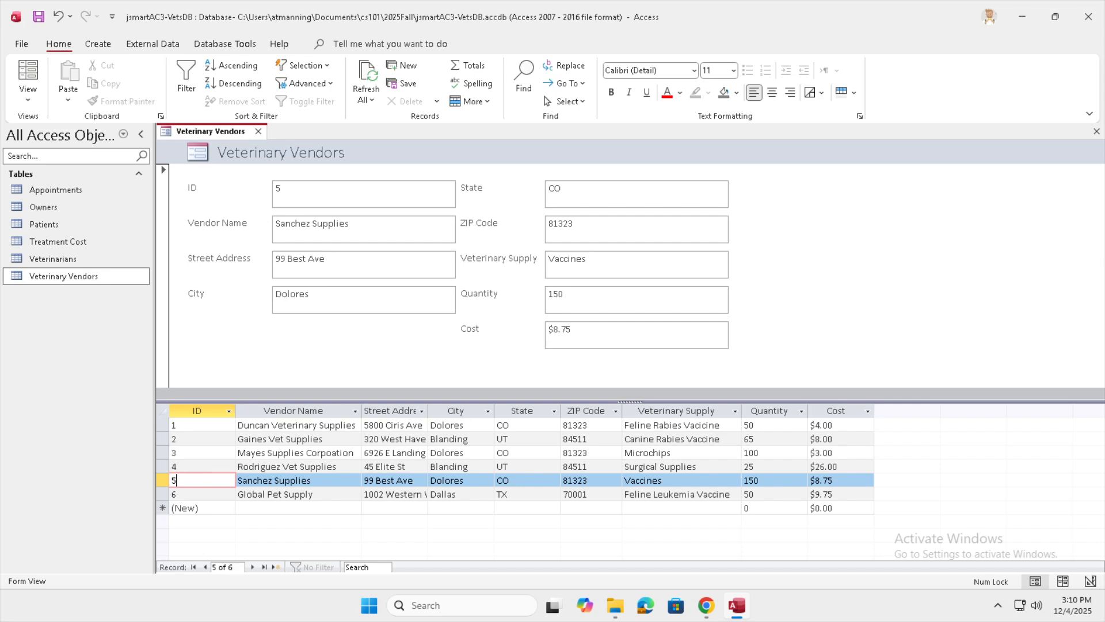
left_click(163, 480)
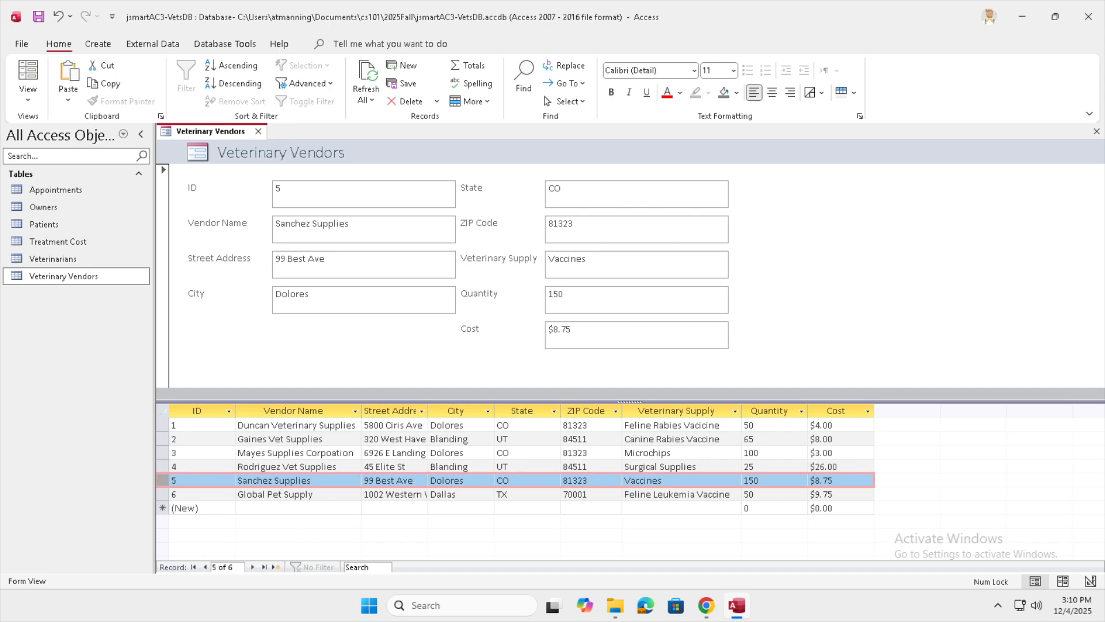
right_click(162, 480)
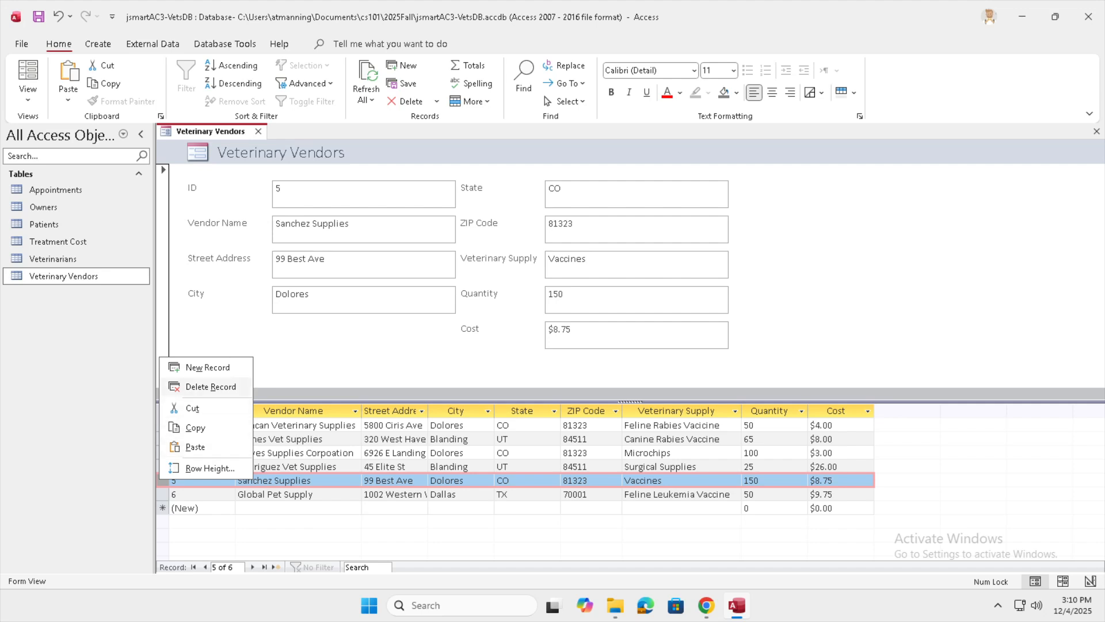
left_click(207, 387)
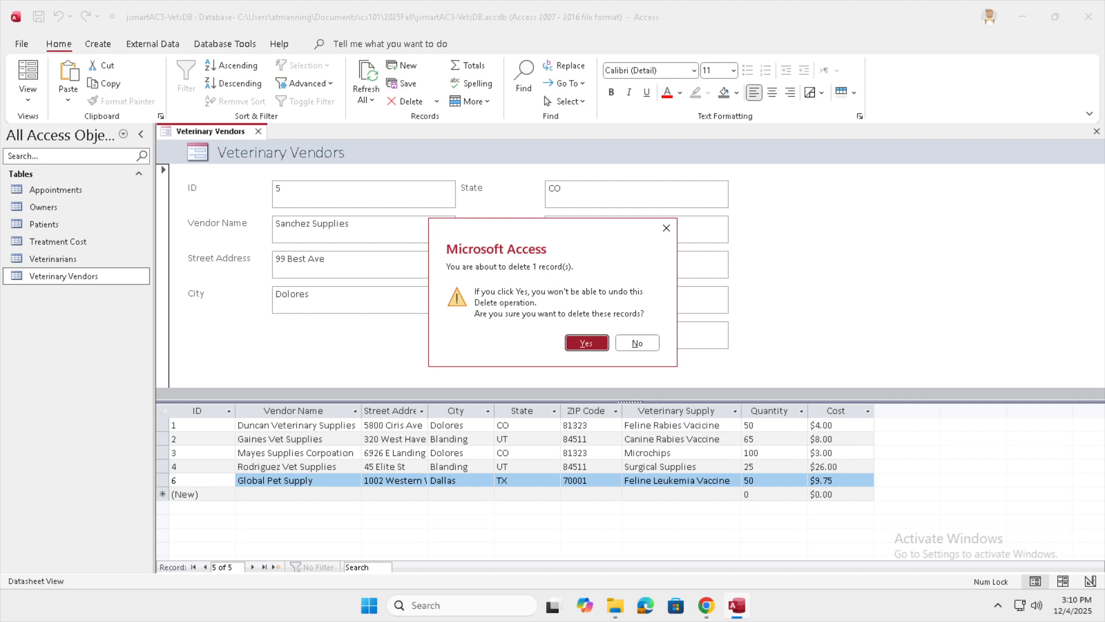
left_click(586, 343)
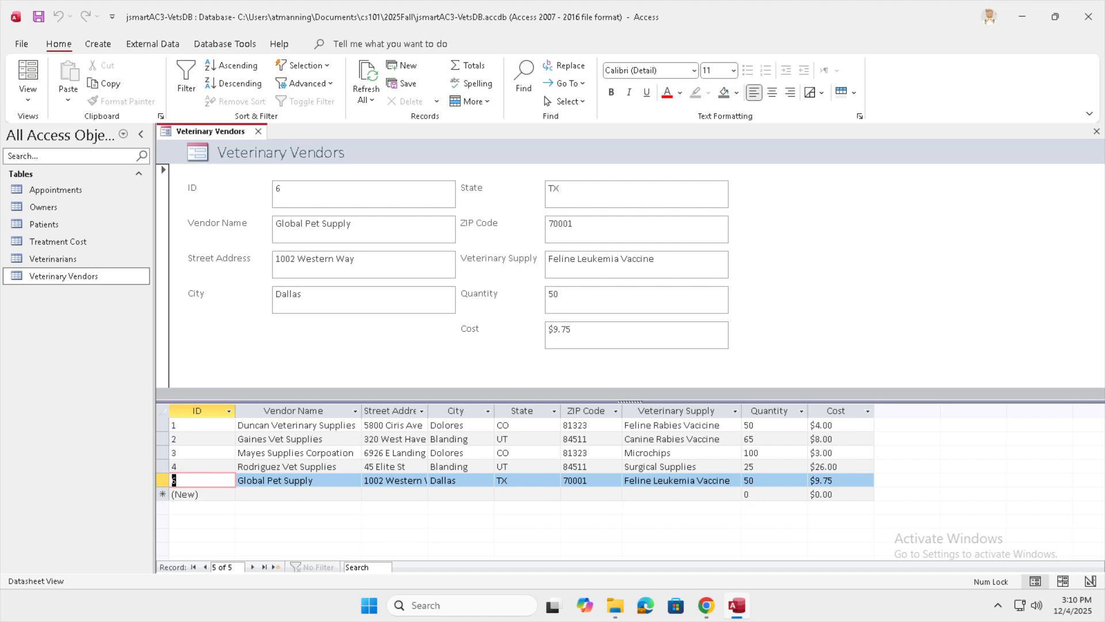
- Search the current document for "micro" with Find, matching the whole field
left_click(279, 189)
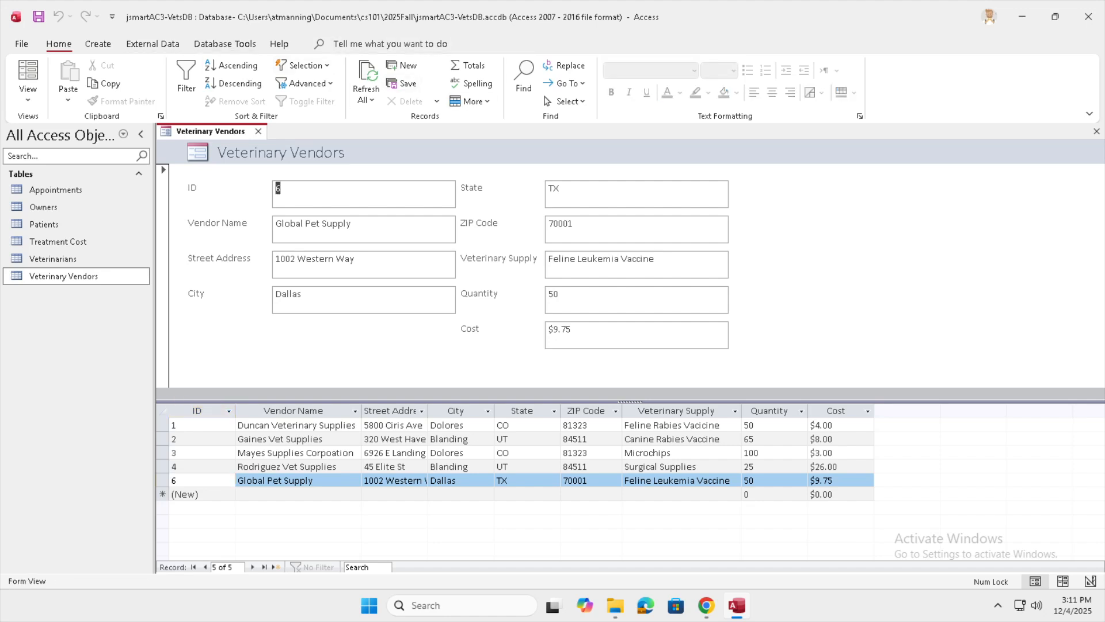
left_click(523, 80)
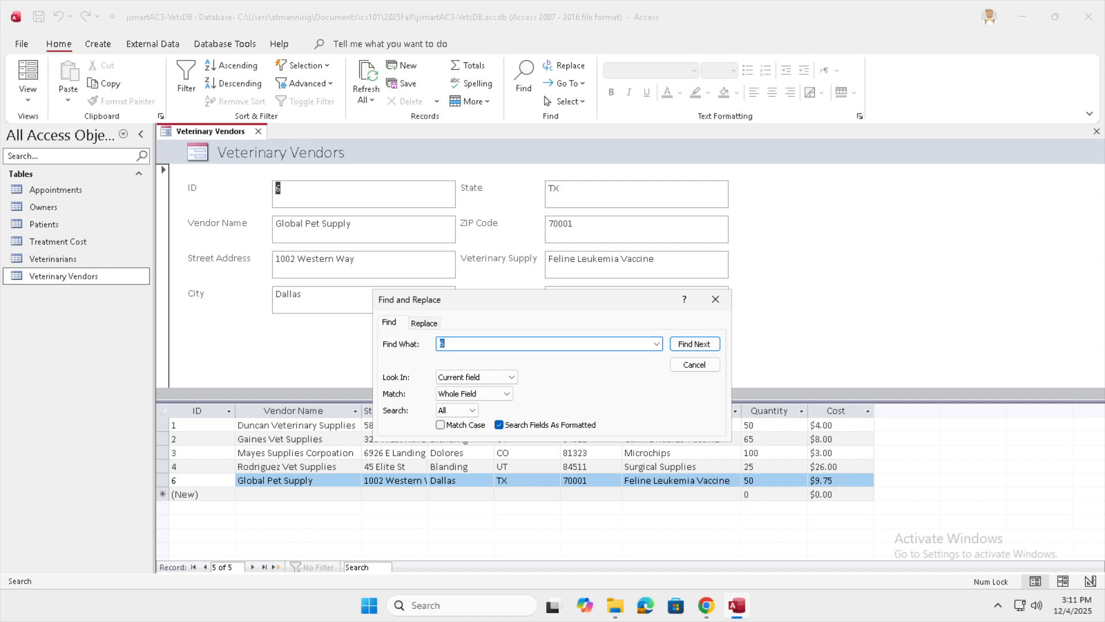
type("micro")
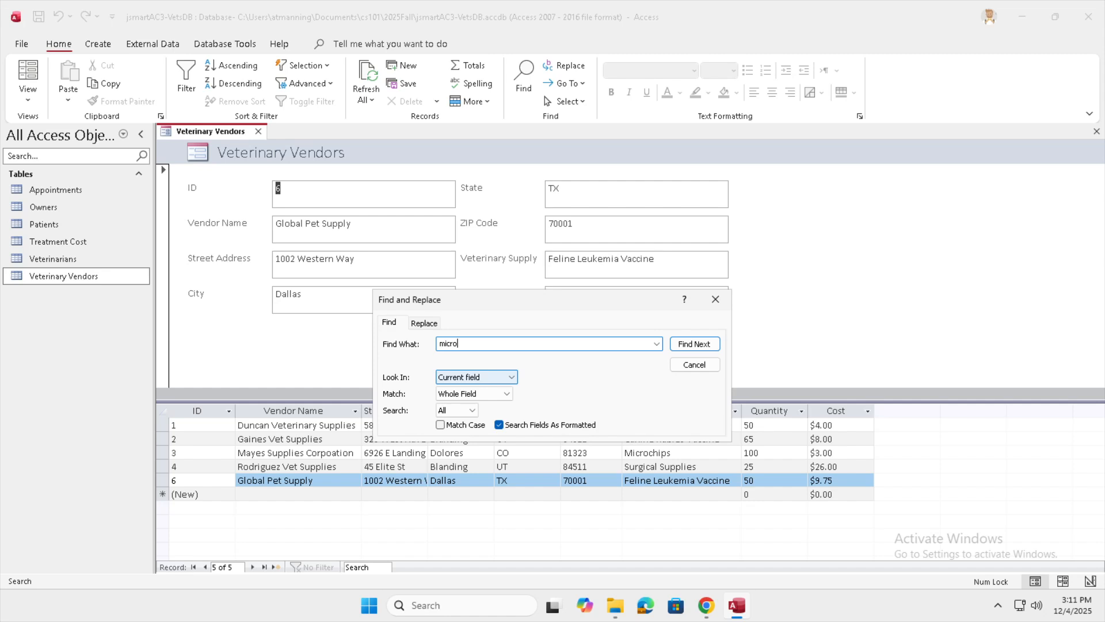
left_click(476, 377)
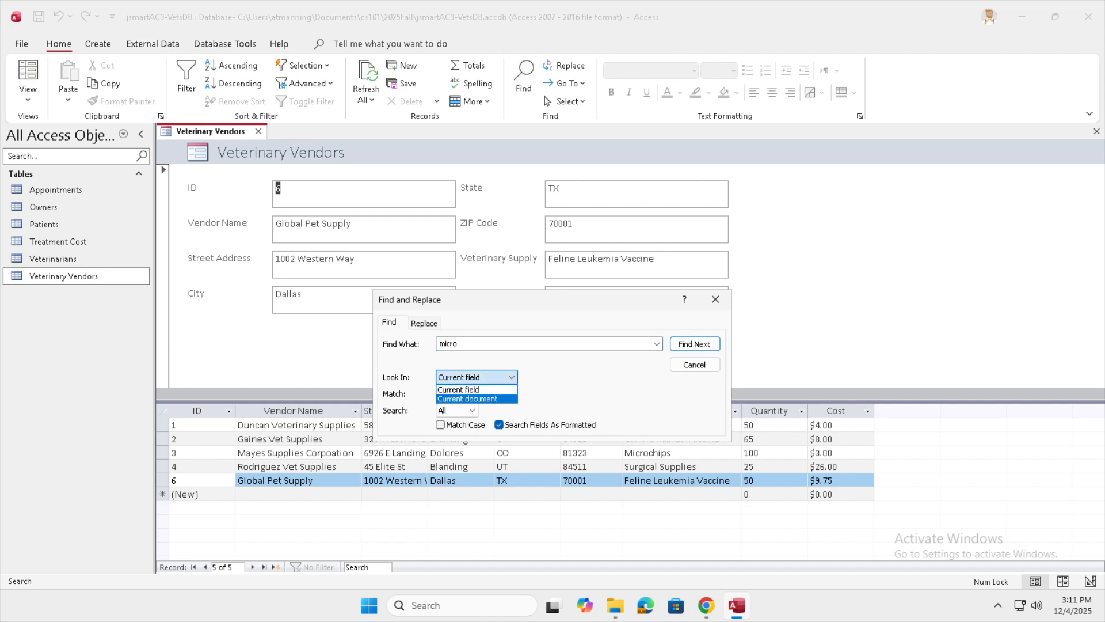
left_click(477, 398)
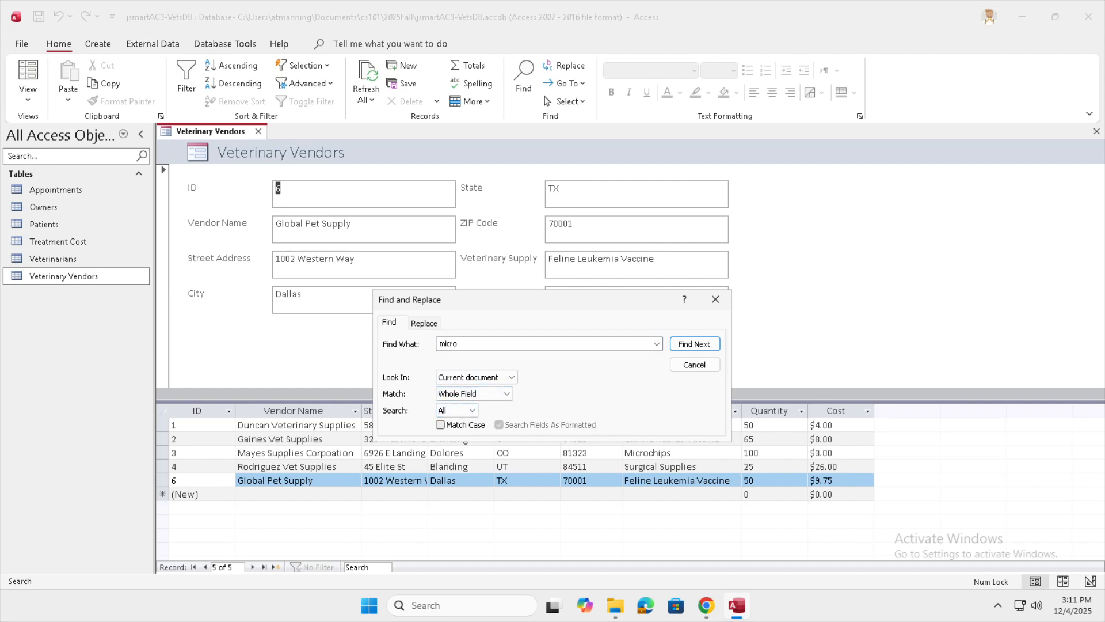
key("Return")
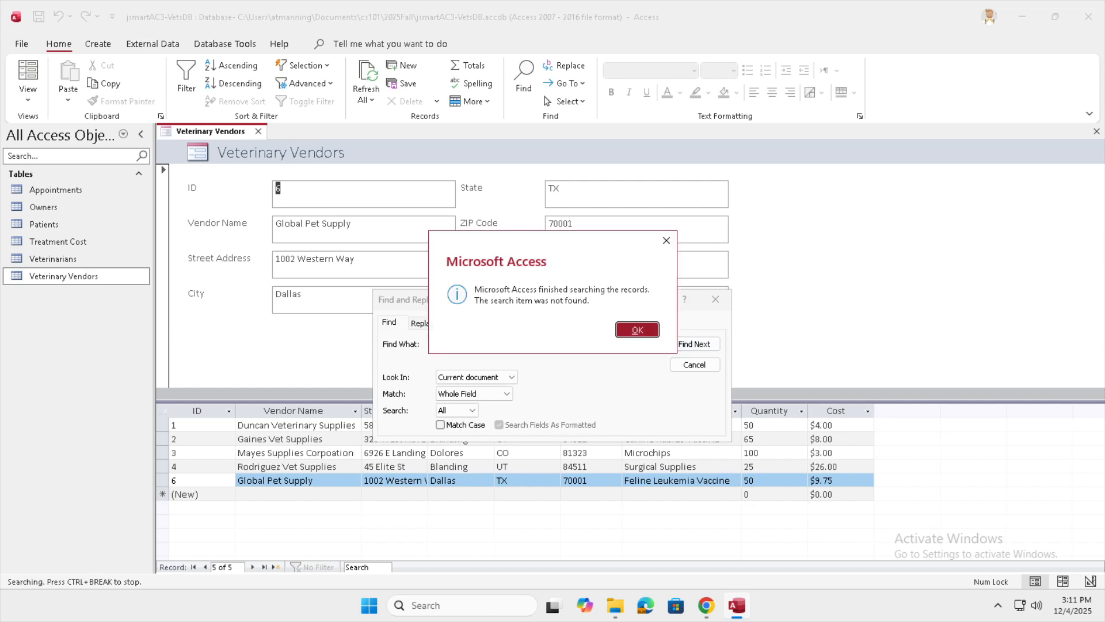
key("Return")
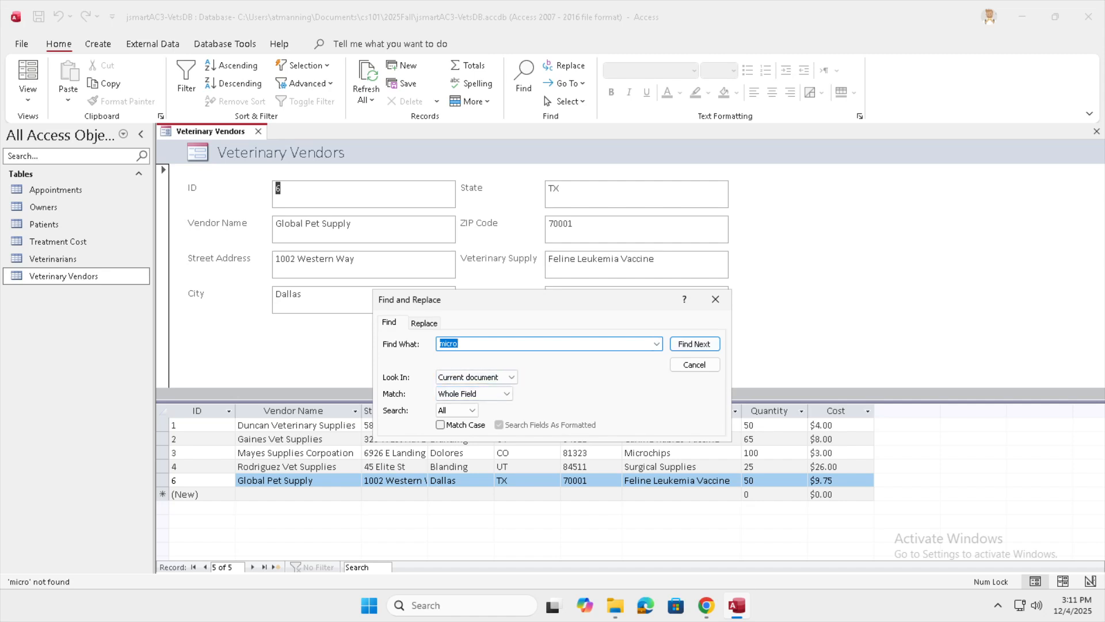
key("Return")
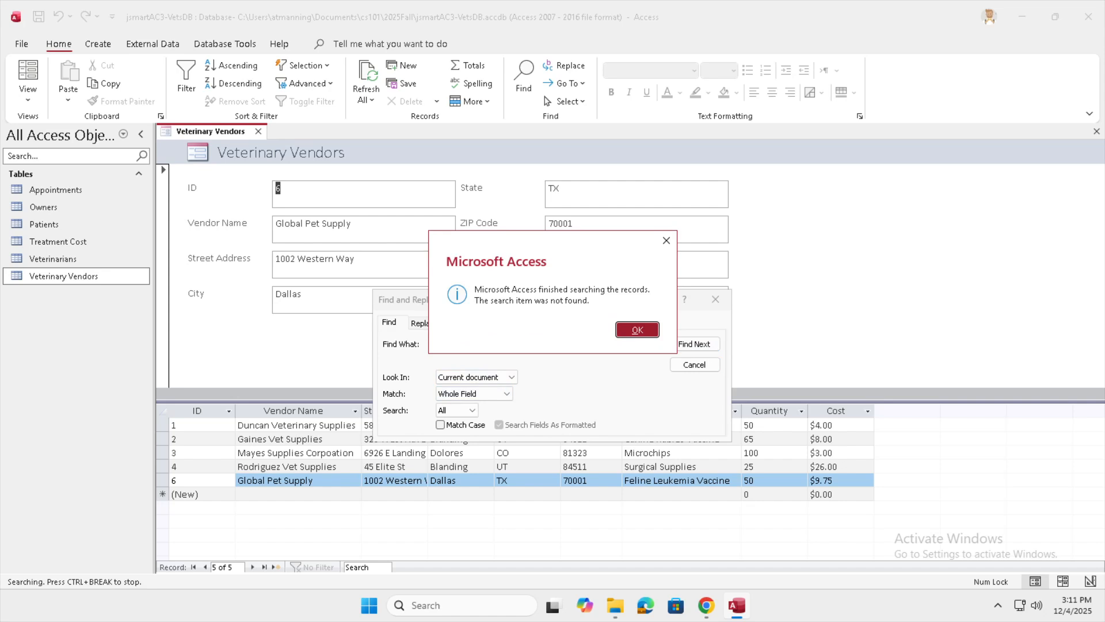
key("Return")
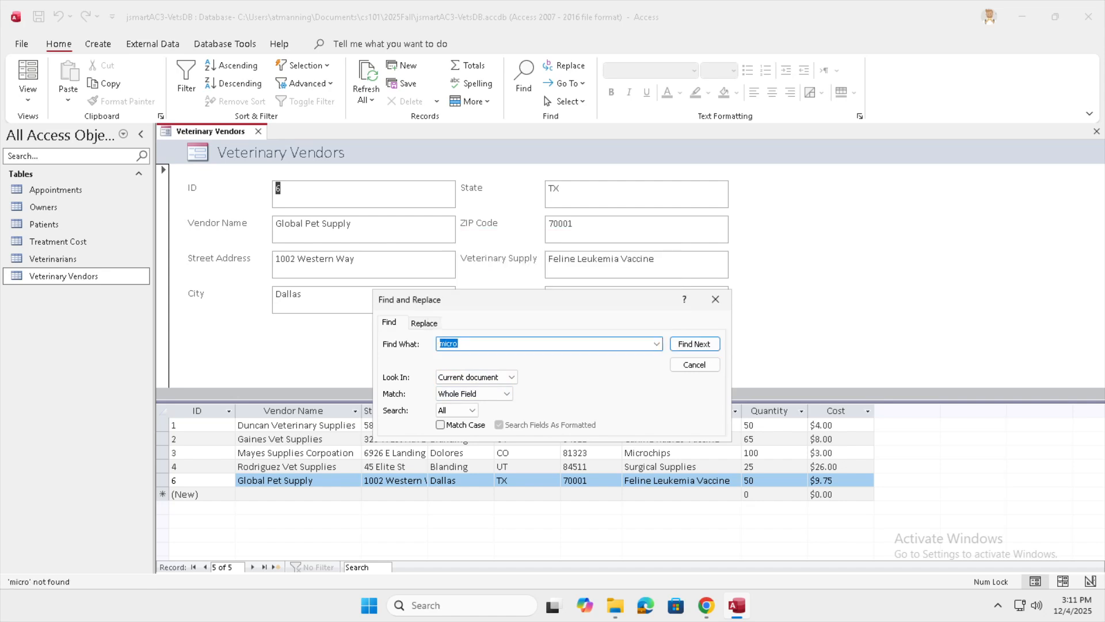
- Repeat the whole-field search for "micro" starting from the Duncan Veterinary Supplies record
left_click(317, 424)
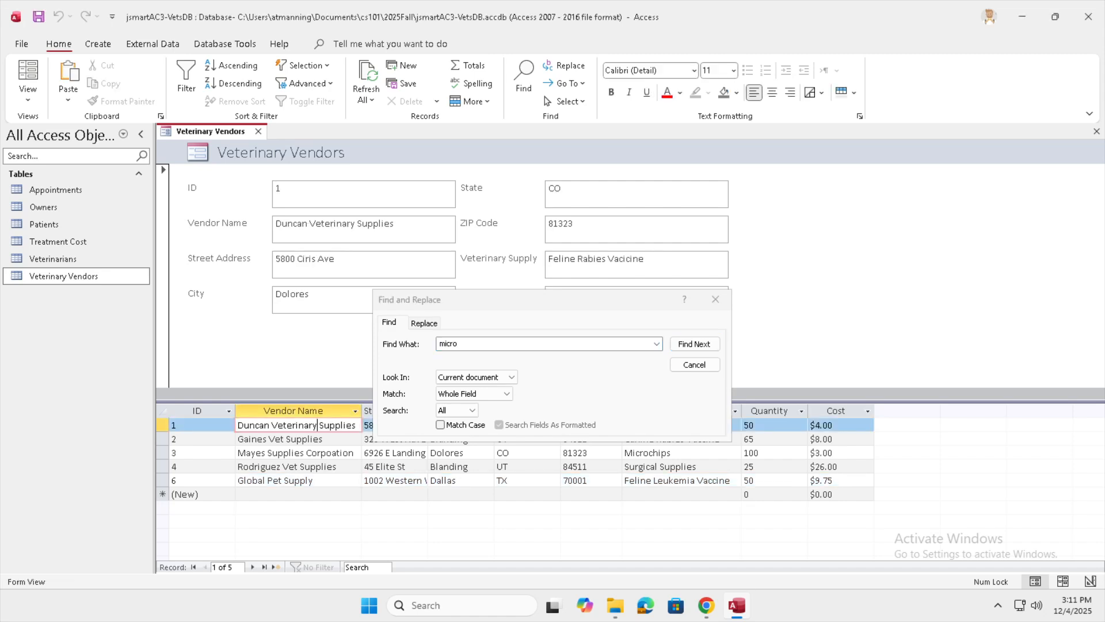
left_click(694, 343)
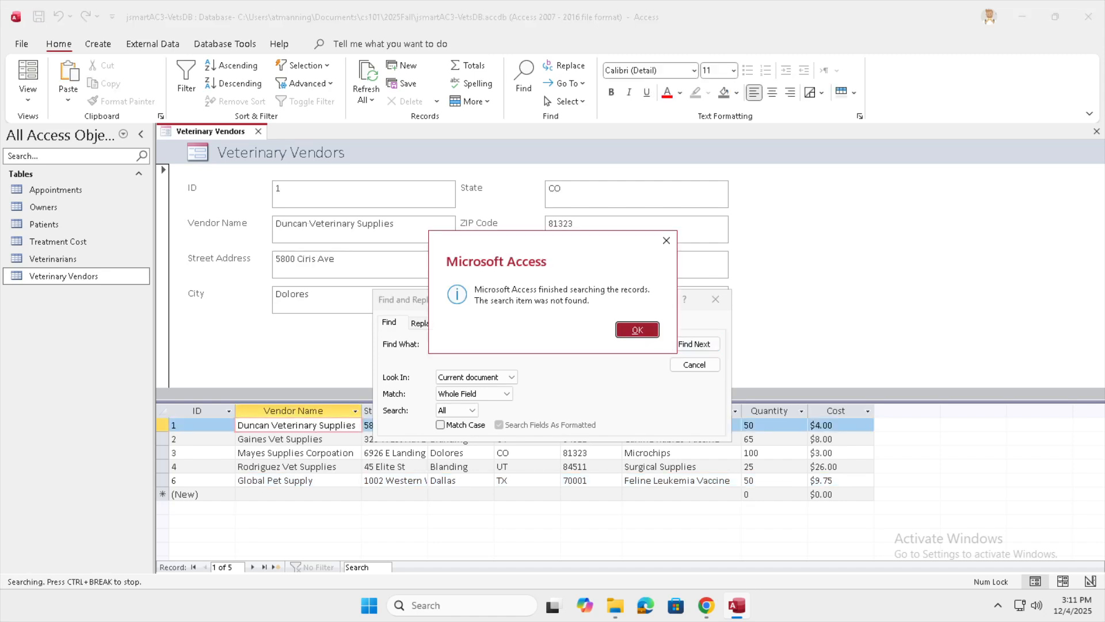
key("Return")
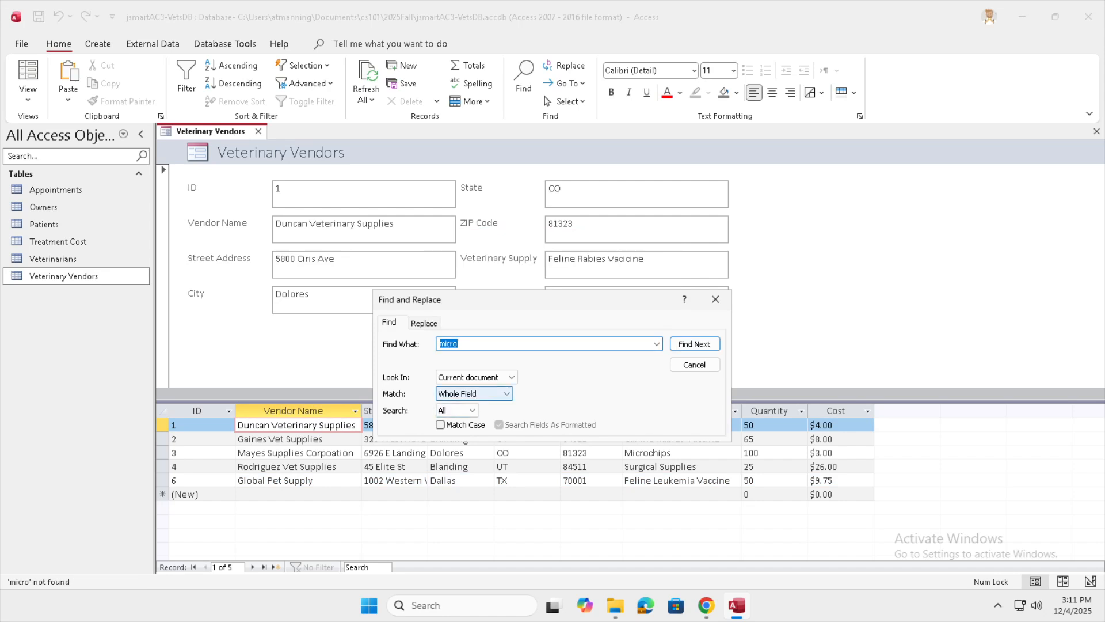
- Set the search to match Any Part of Field and find "micro" in the vendor records
left_click(490, 393)
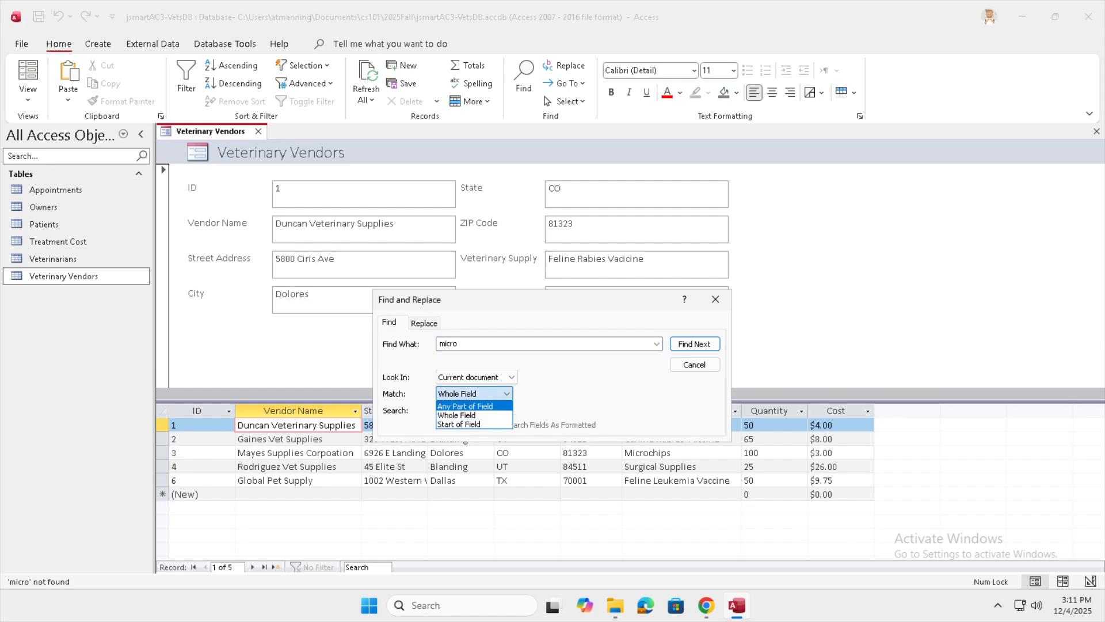
left_click(465, 405)
left_click(694, 344)
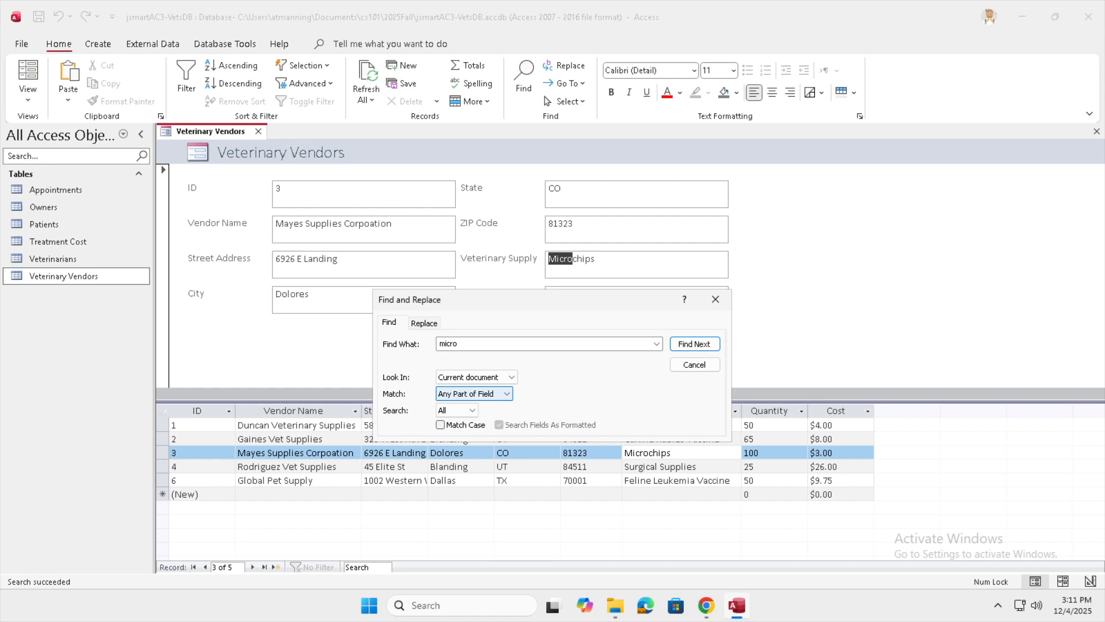
left_click(505, 394)
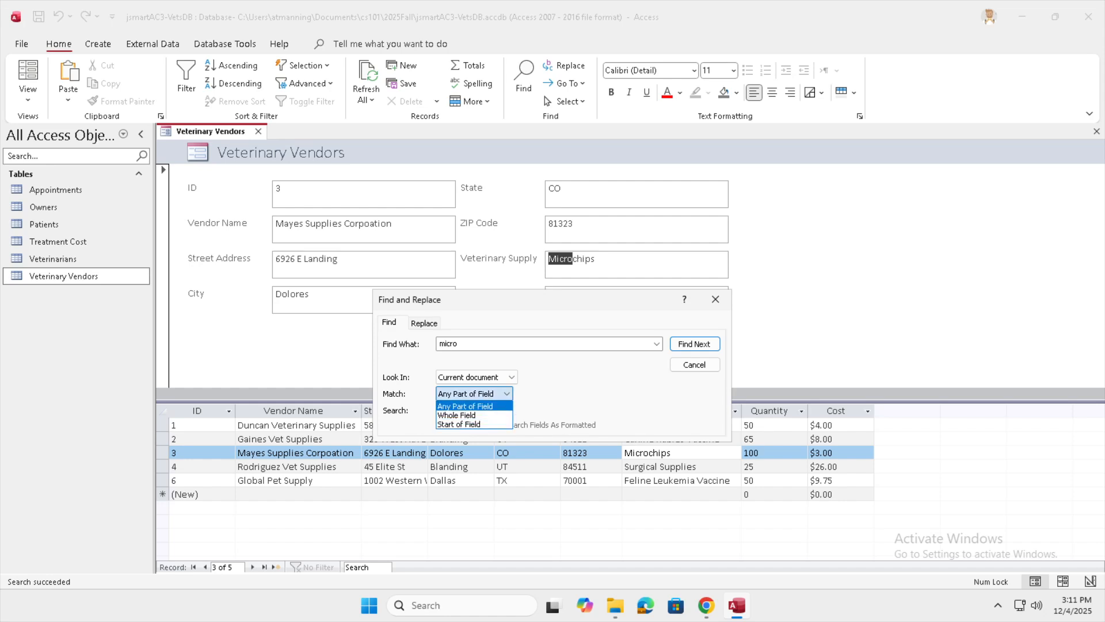
left_click(484, 406)
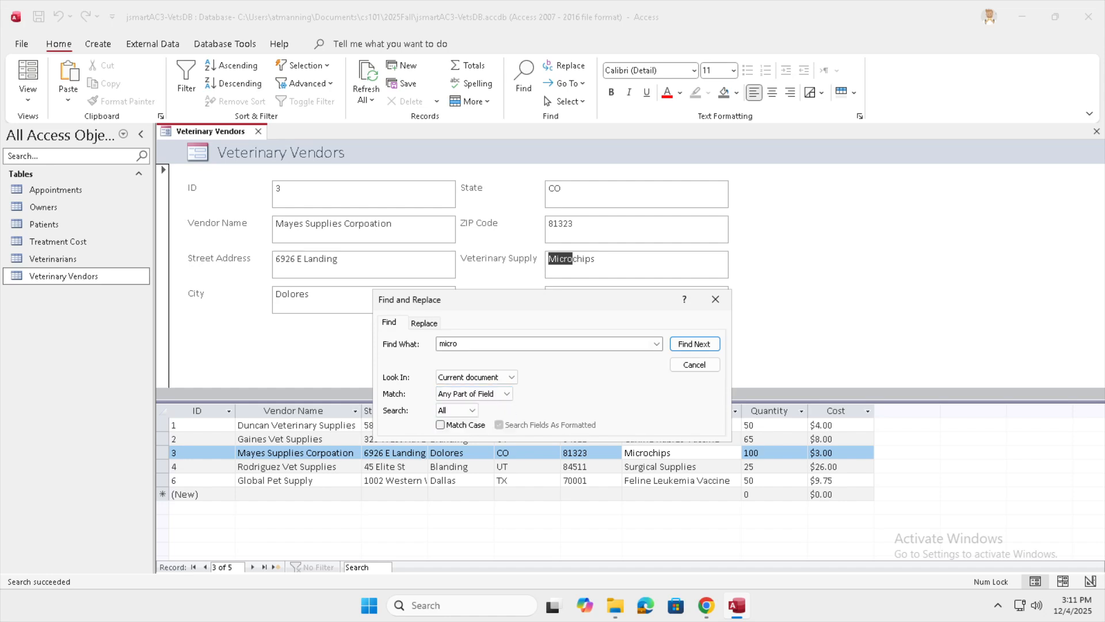
- Replace the search term with "vacc" and find the next matching vendor record
type("chips")
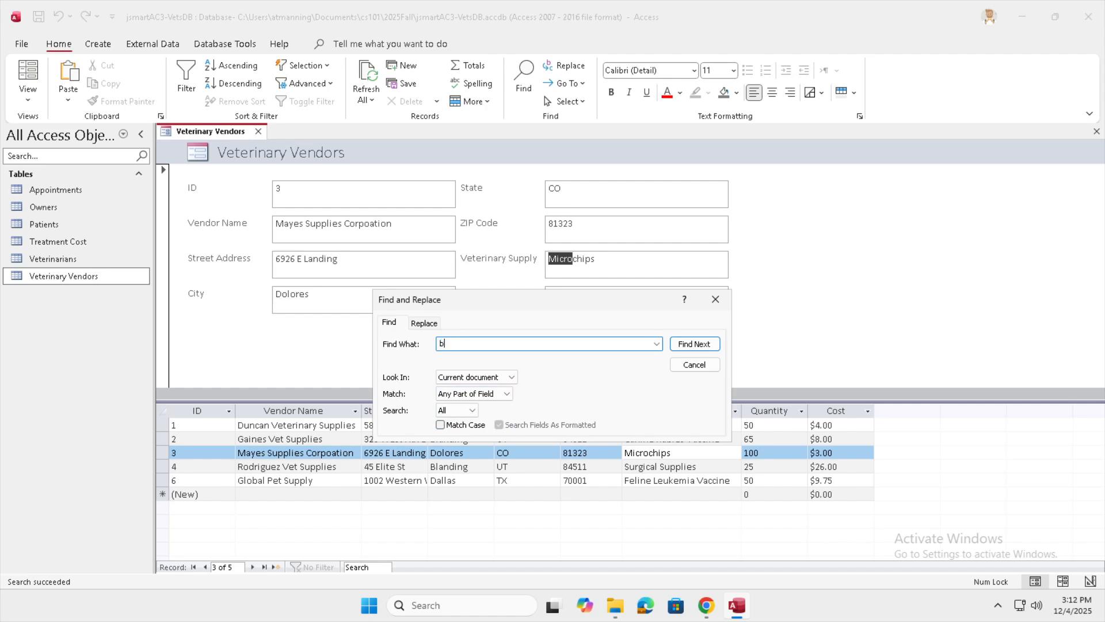
key("BackSpace")
key("BackSpace")
key("BackSpace")
key("BackSpace")
key("BackSpace")
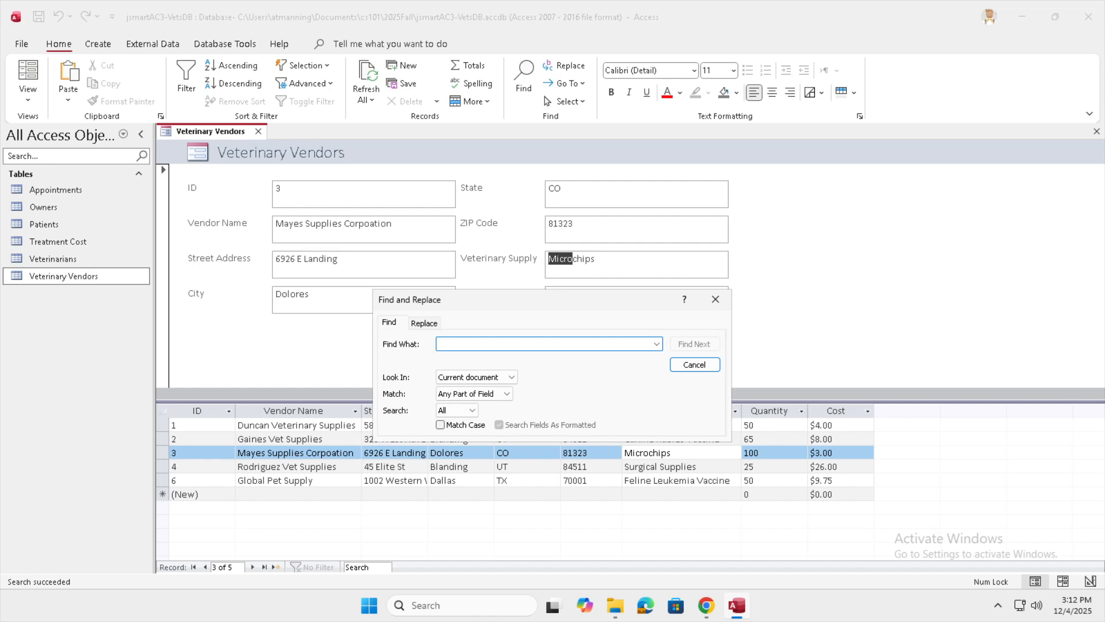
type("vacc")
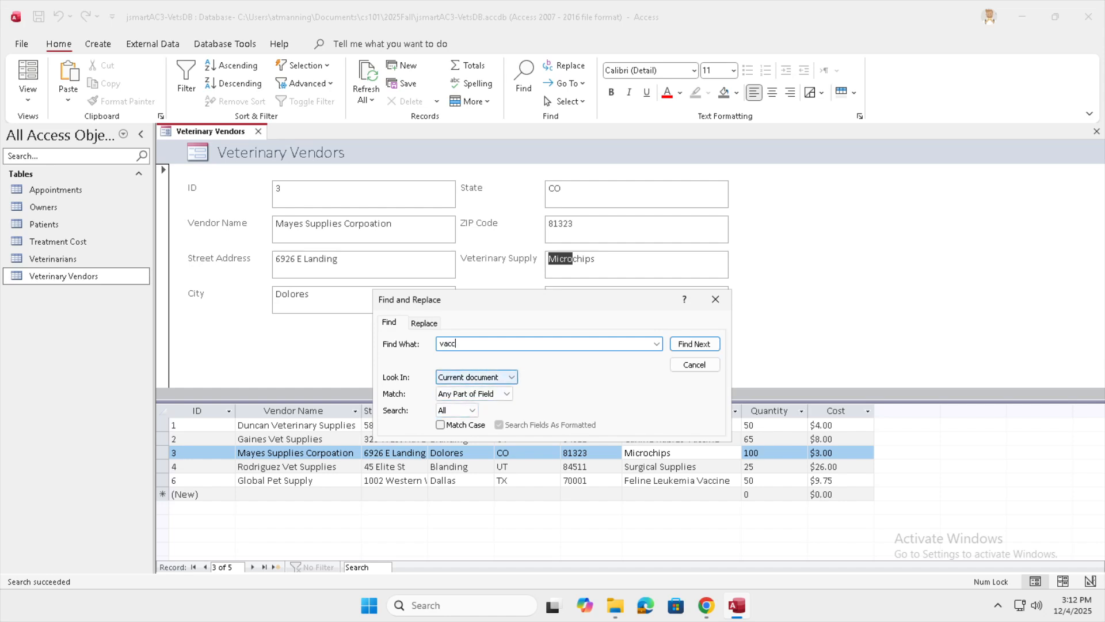
left_click(694, 343)
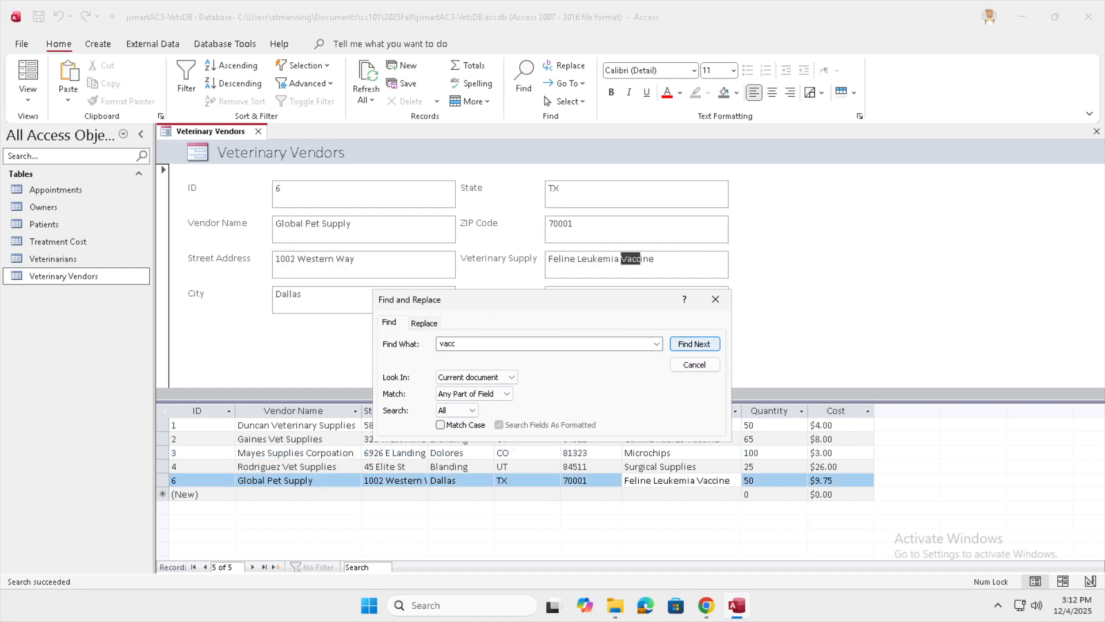
- Find the next "vacc" match and correct the Duncan Veterinary Supplies record's Veterinary Supply to "Feline Rabies Vaccine", saving the edit and ending the search
left_click(694, 344)
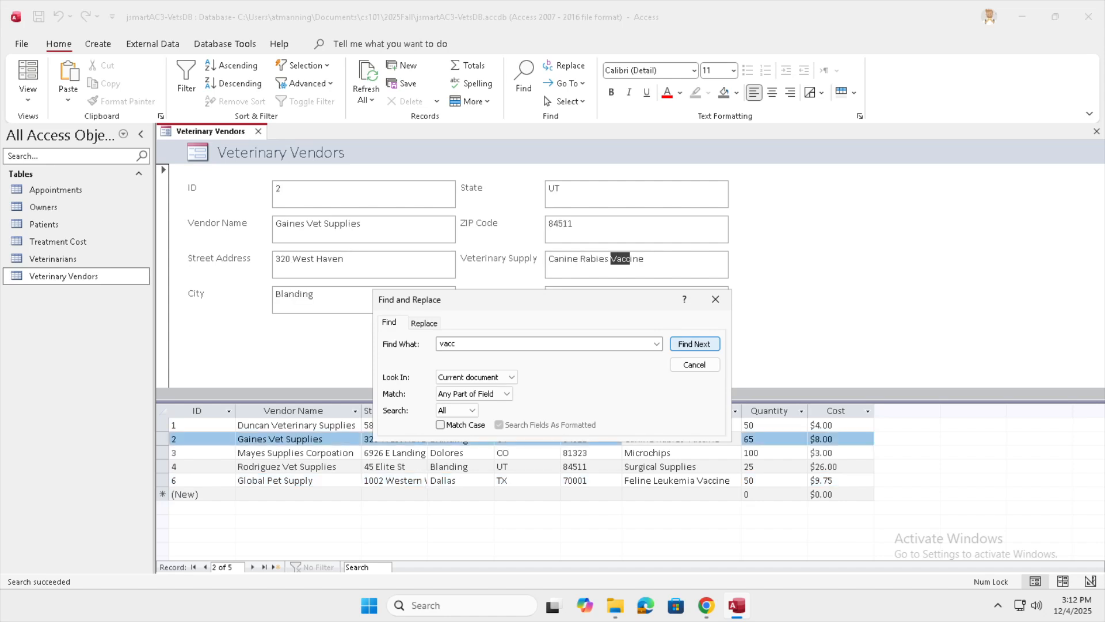
left_click_drag(576, 299, 580, 240)
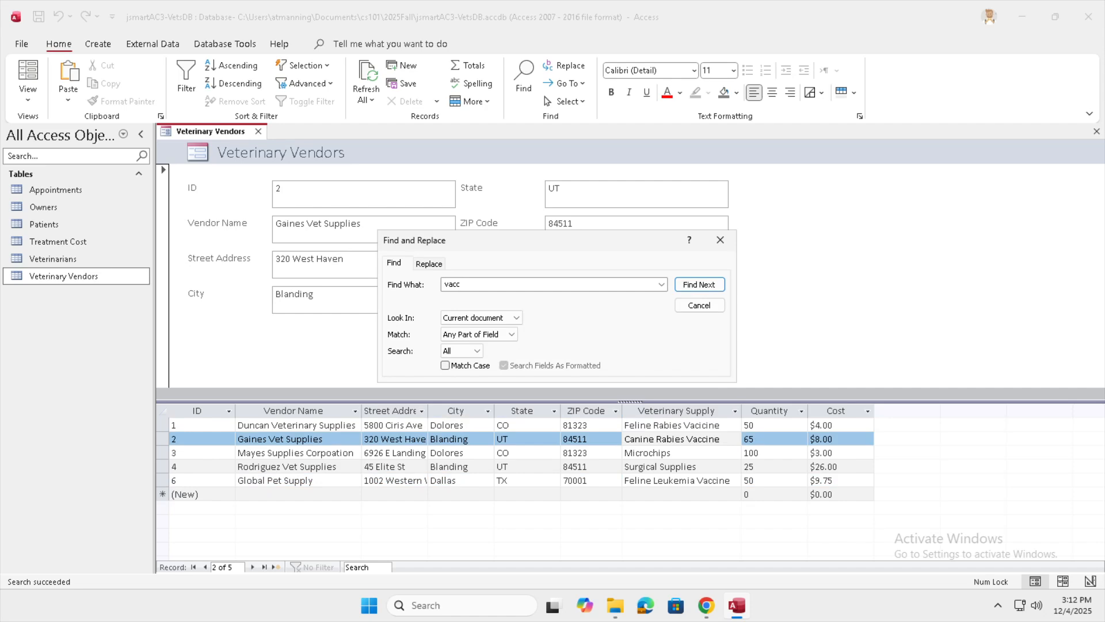
left_click(699, 425)
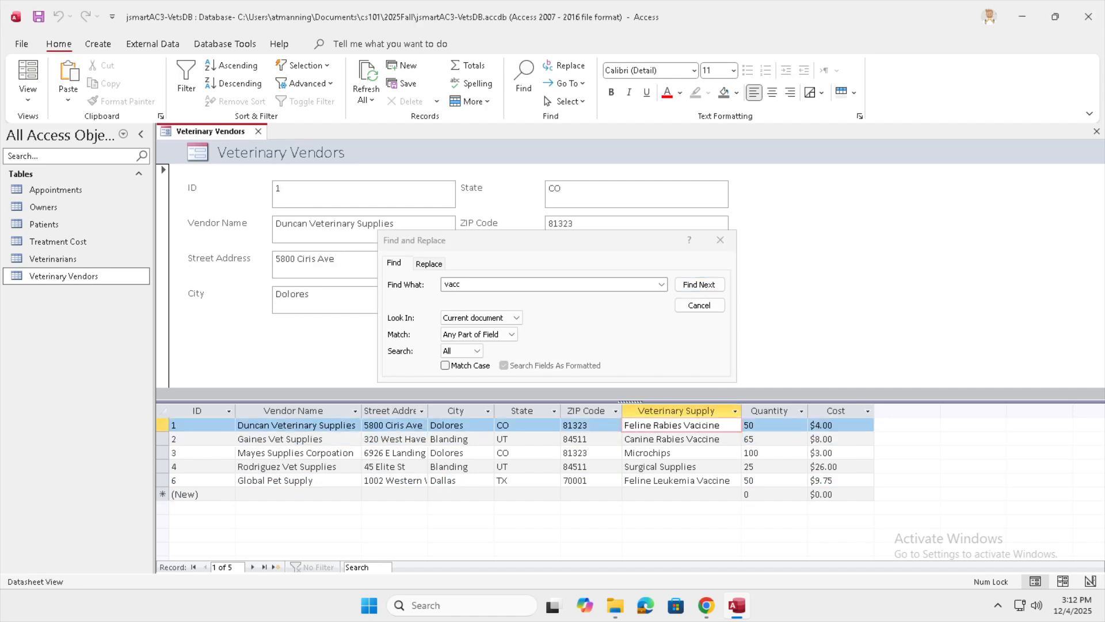
key("Right")
key("BackSpace")
key("ctrl+s")
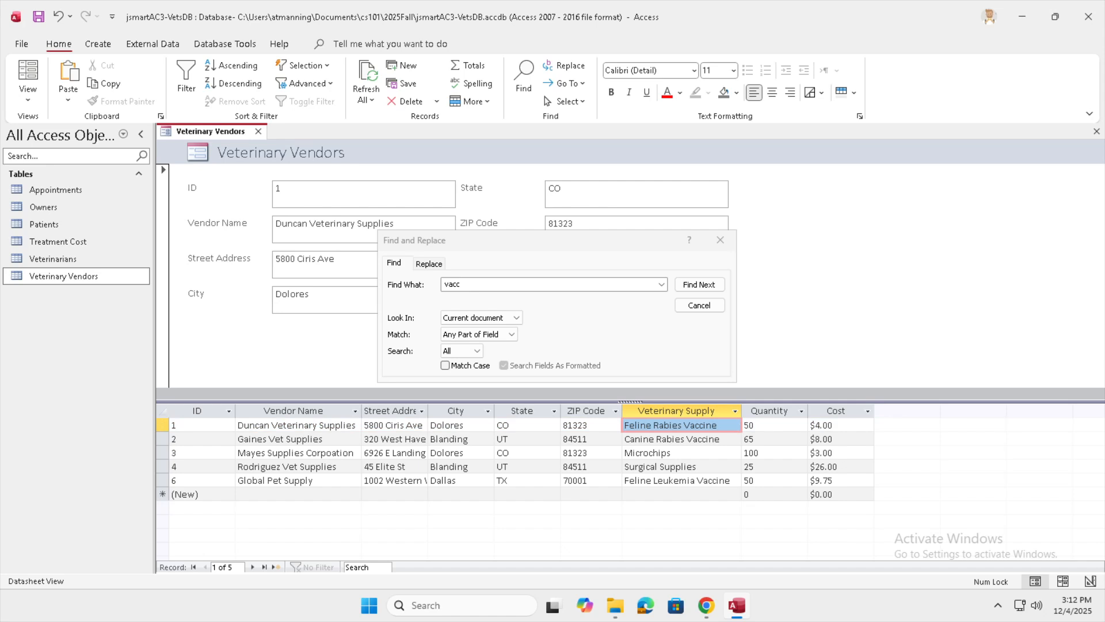
left_click(720, 240)
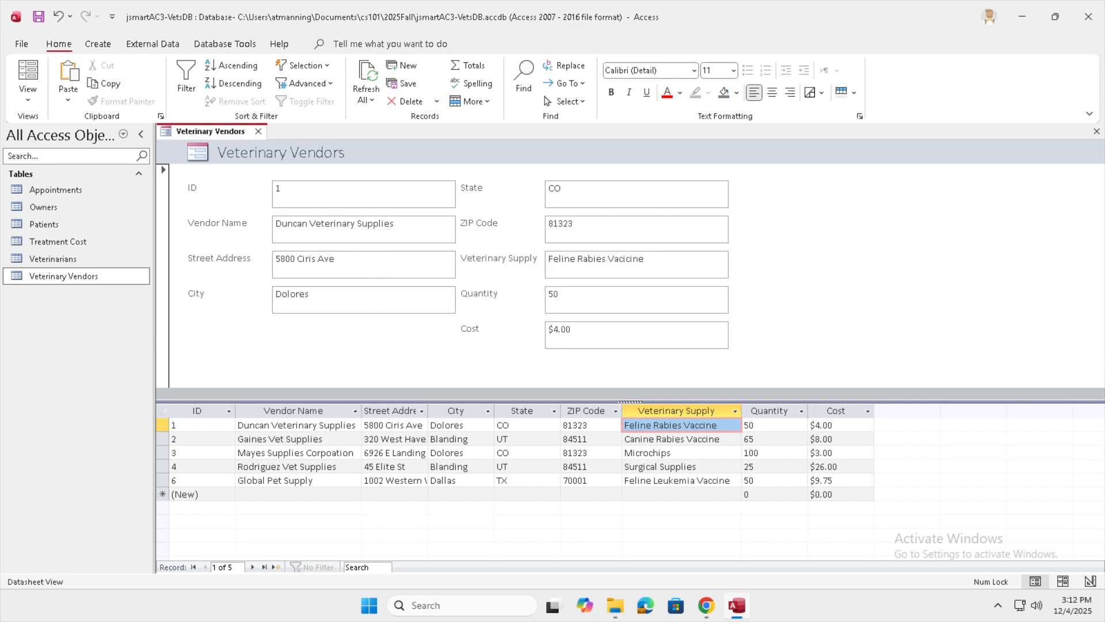
- Close the vendor form and save it under the name "AC3-04 Veterinary Vendors"
key("ctrl+w")
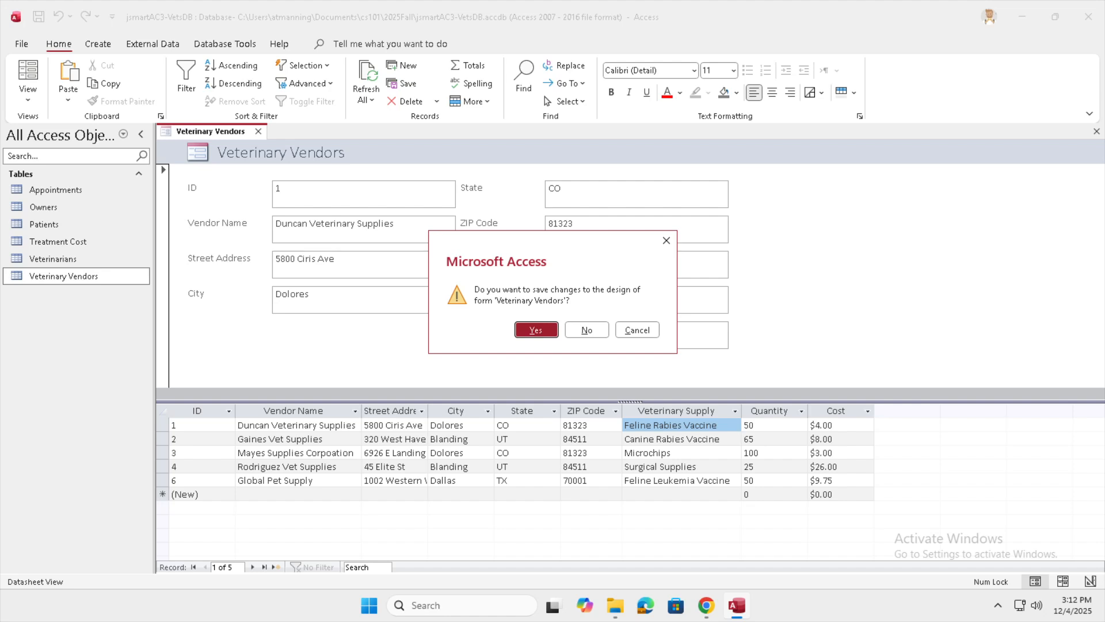
key("Return")
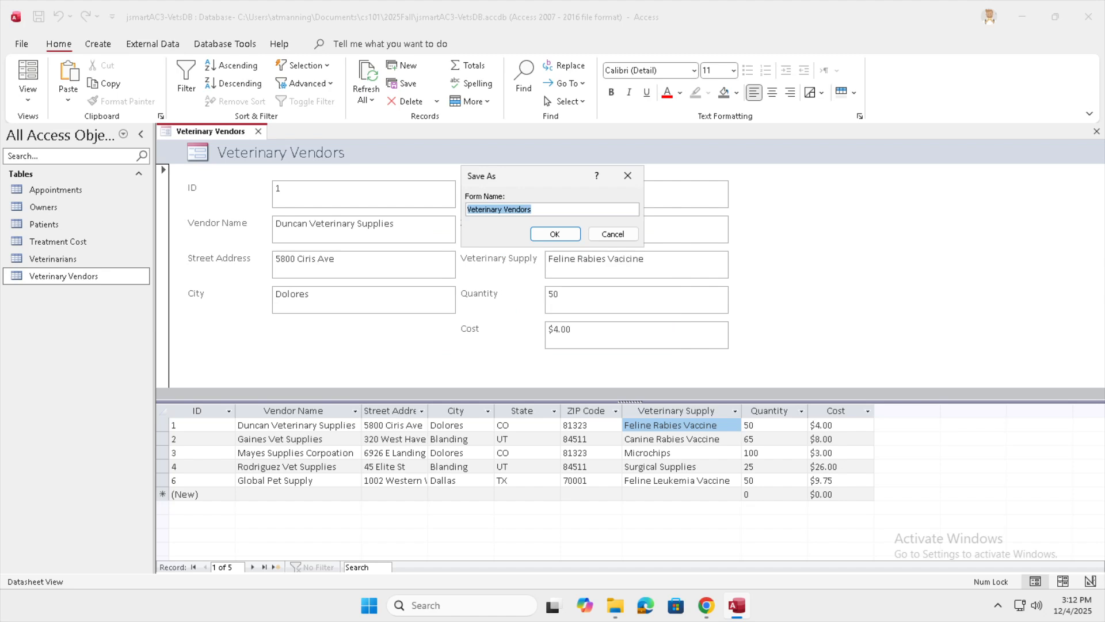
left_click(468, 209)
type("AC")
type("3-5")
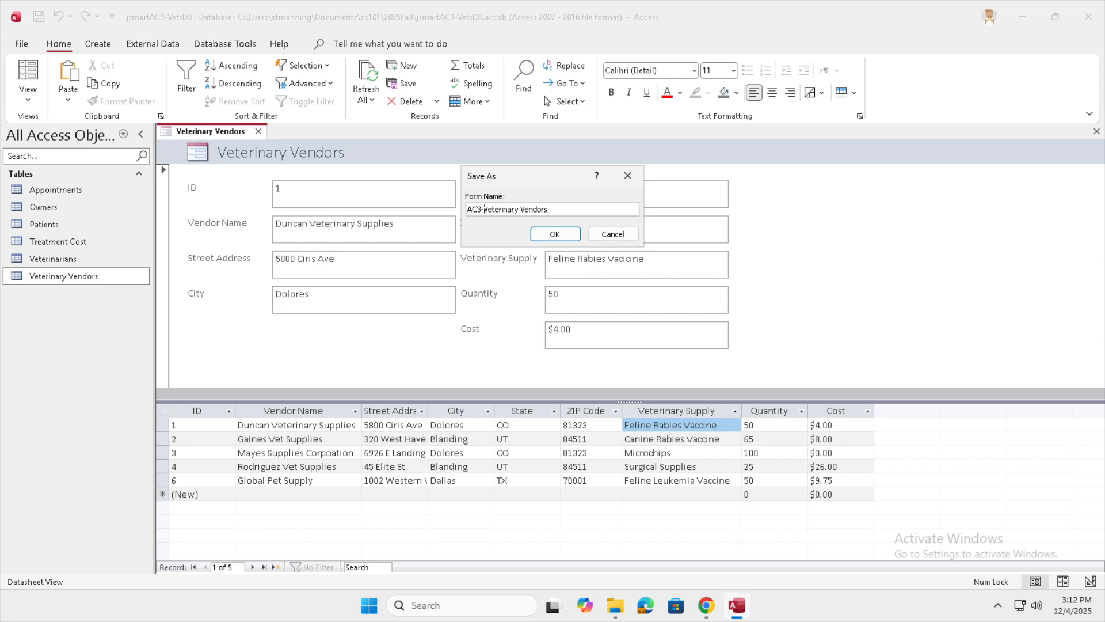
key("BackSpace")
type("04")
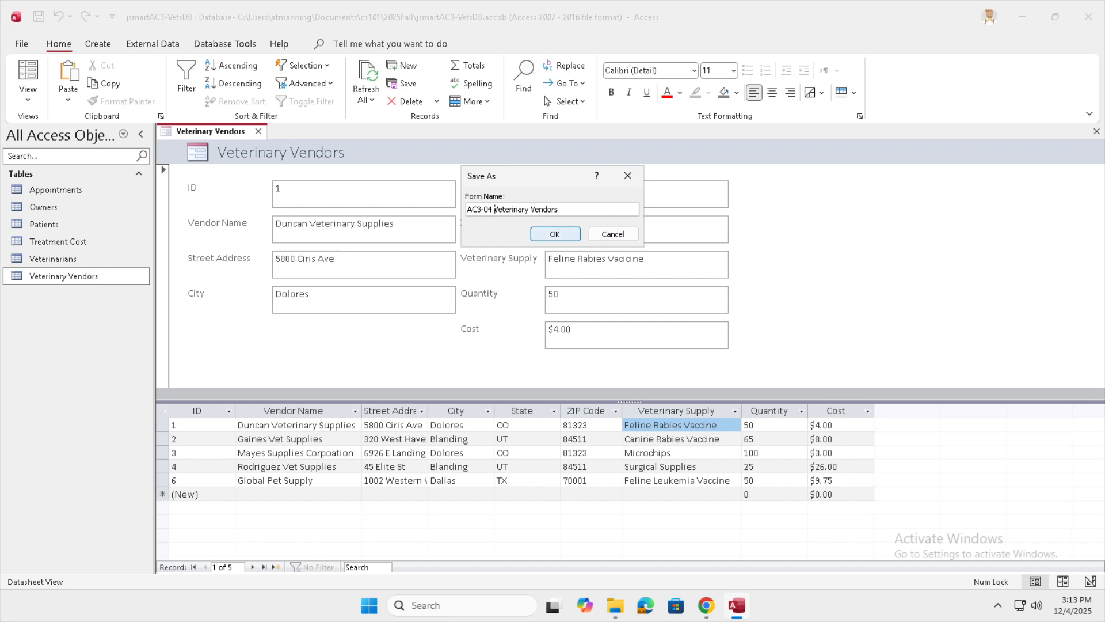
key("Return")
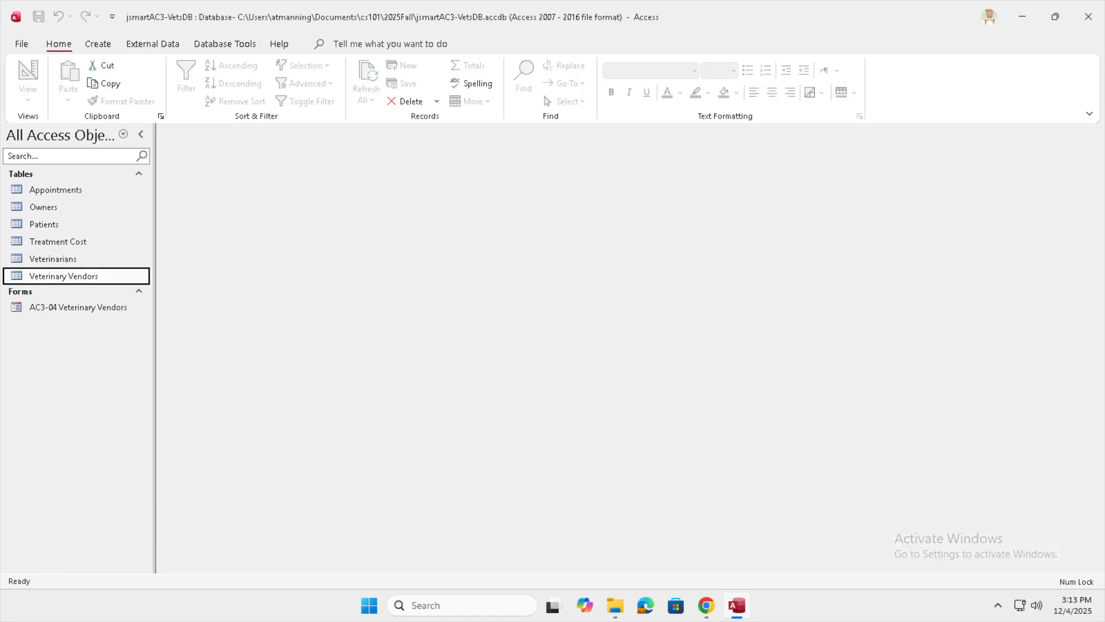
- Rename the saved form to "AC3-04 Veterinary Vendors split form" and widen the list of database objects slightly
right_click(67, 308)
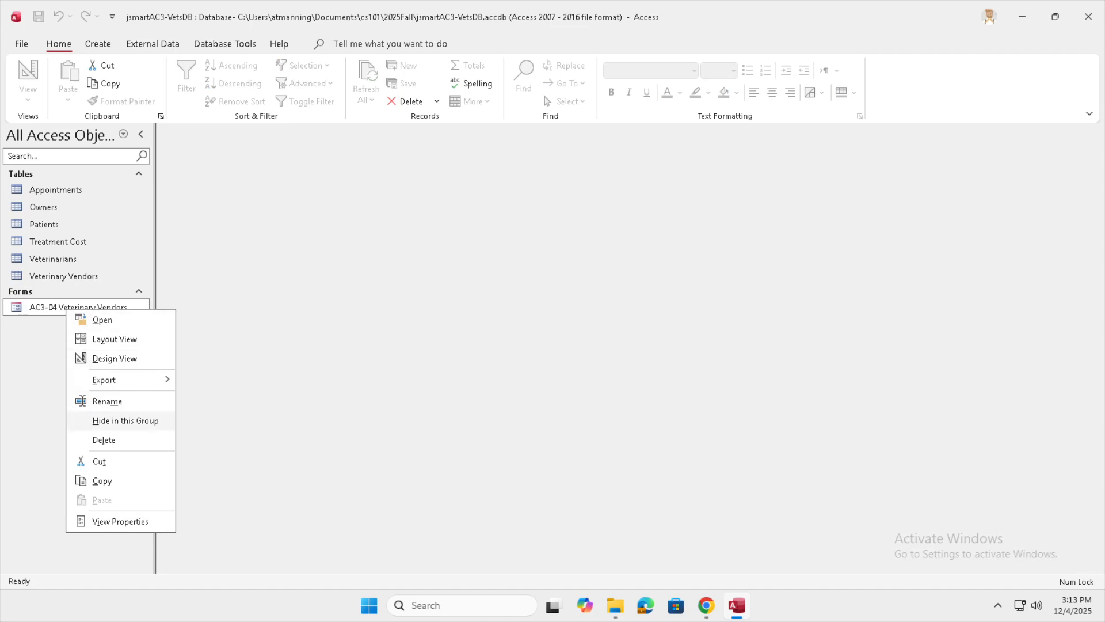
left_click(107, 400)
left_click(132, 308)
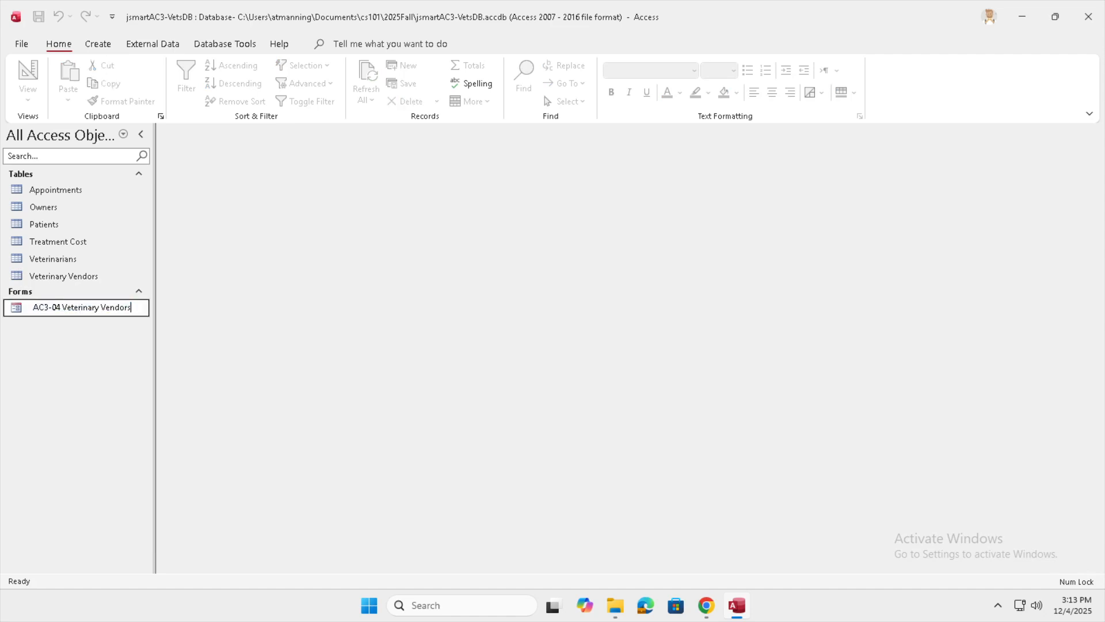
type("sp")
key("BackSpace")
key("BackSpace")
type("split form")
key("Return")
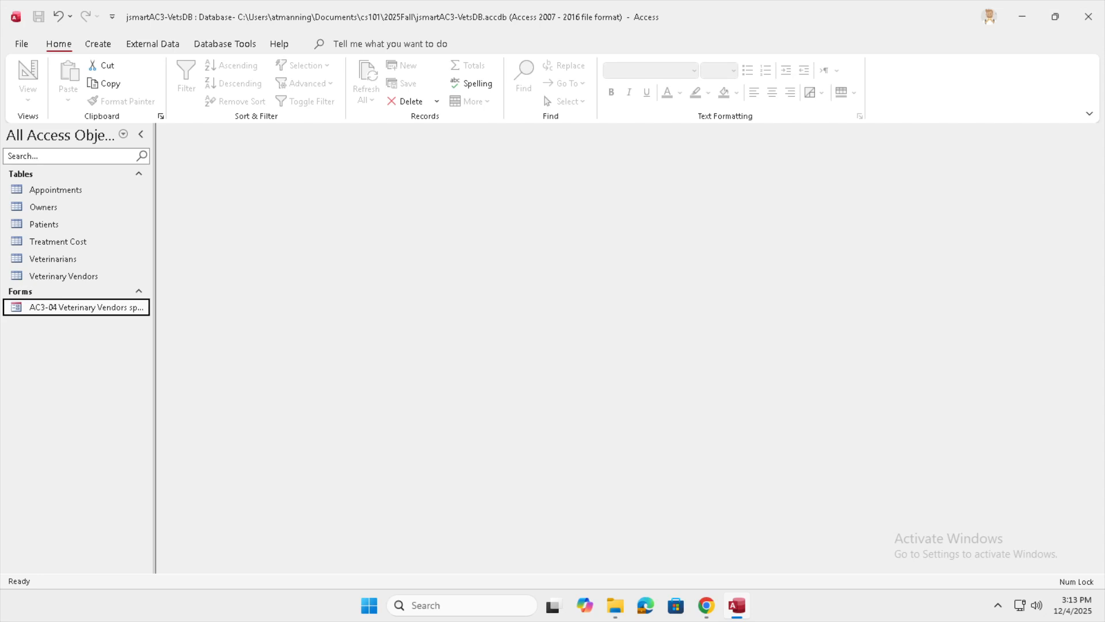
left_click_drag(154, 345, 200, 345)
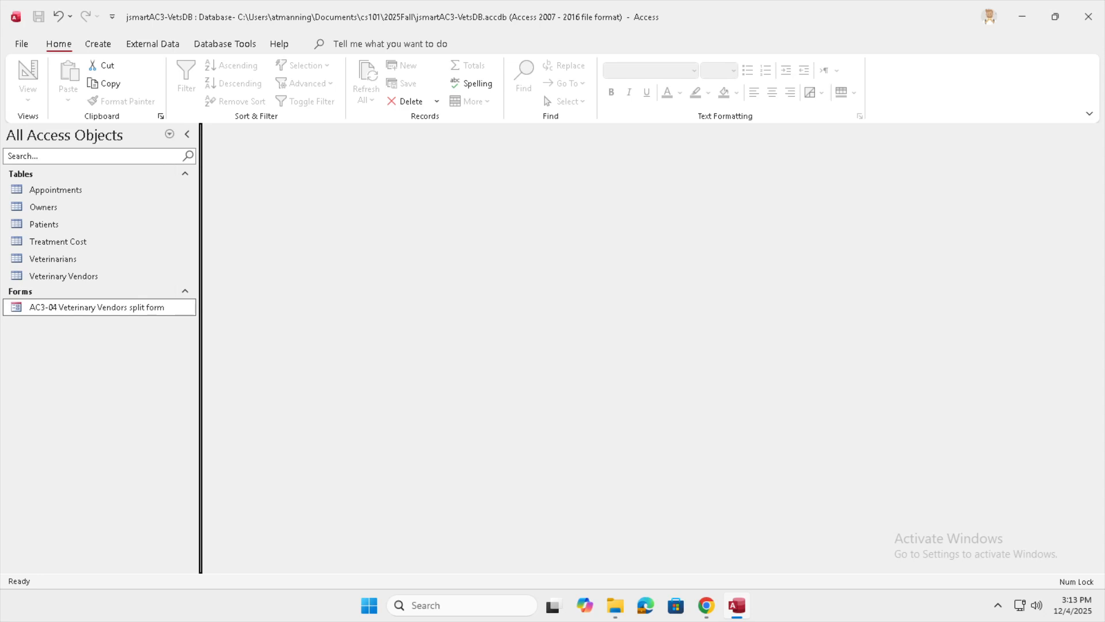
left_click_drag(201, 276, 167, 277)
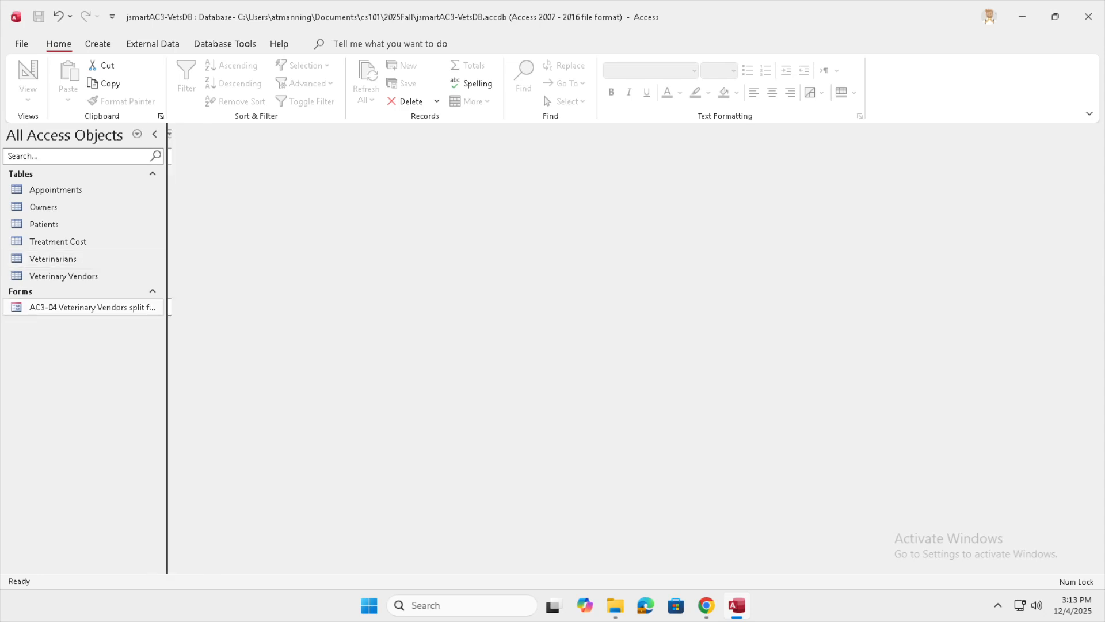
- Check the spelling correction in the split form and in the Veterinary Vendors table, closing each after viewing
double_click(81, 307)
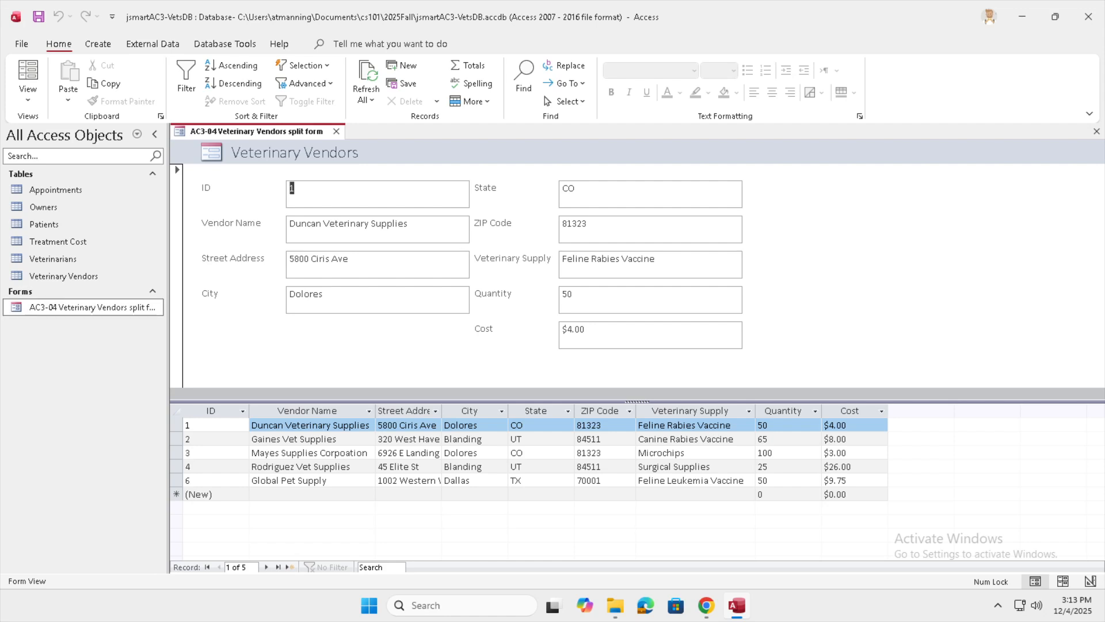
left_click(337, 131)
double_click(64, 276)
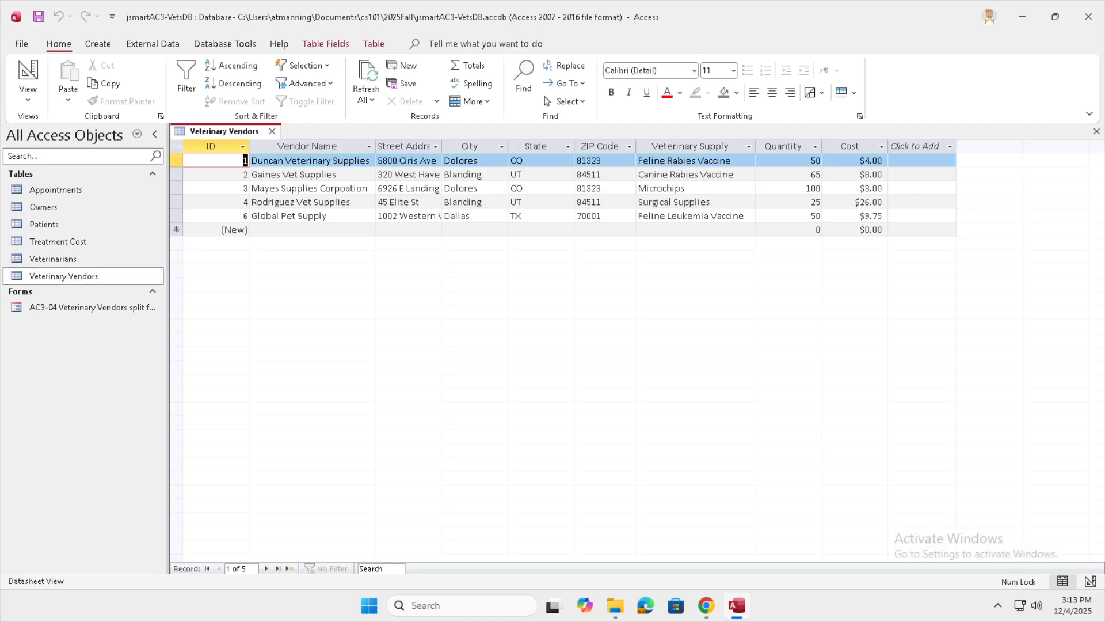
left_click(272, 131)
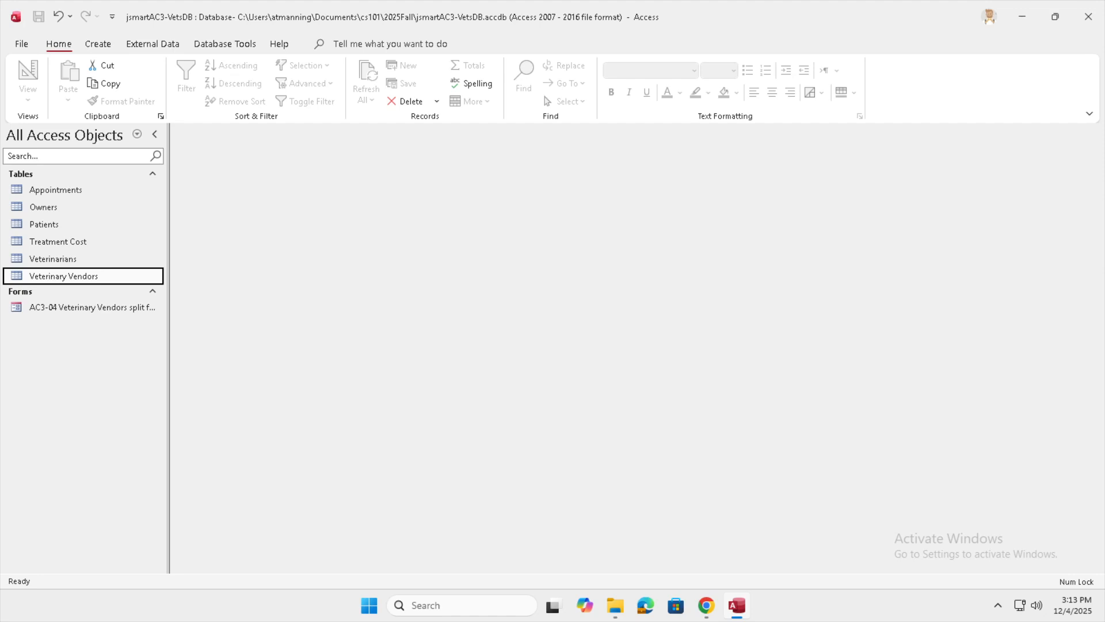
- In the split form, change the vendor name of record 3 to "Mayes Supplies LLC" and close the form
double_click(92, 306)
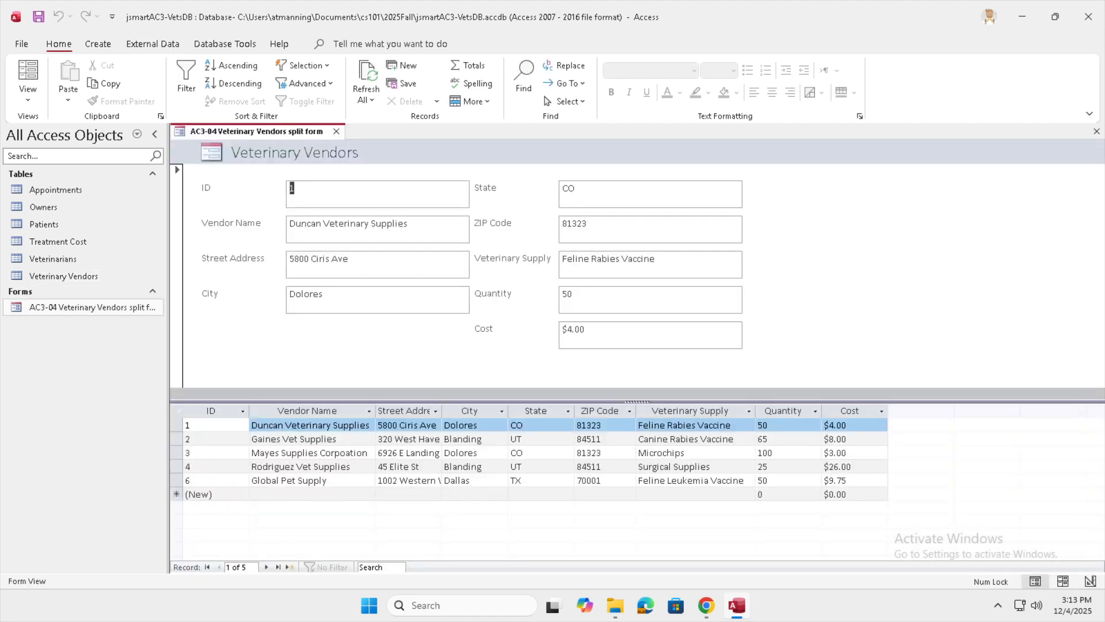
left_click(336, 452)
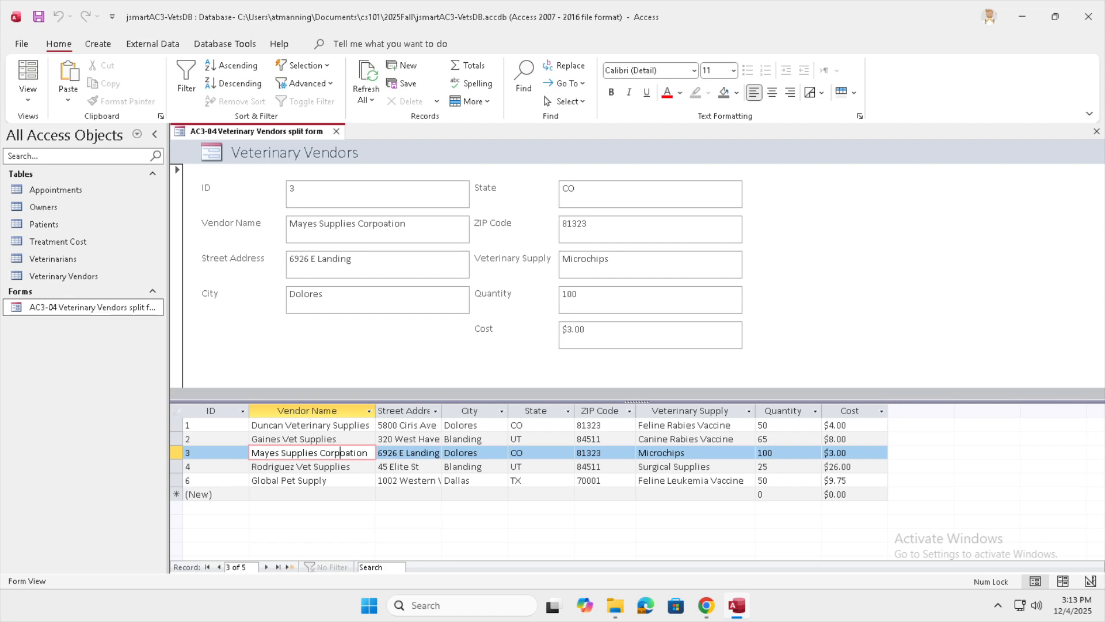
double_click(340, 452)
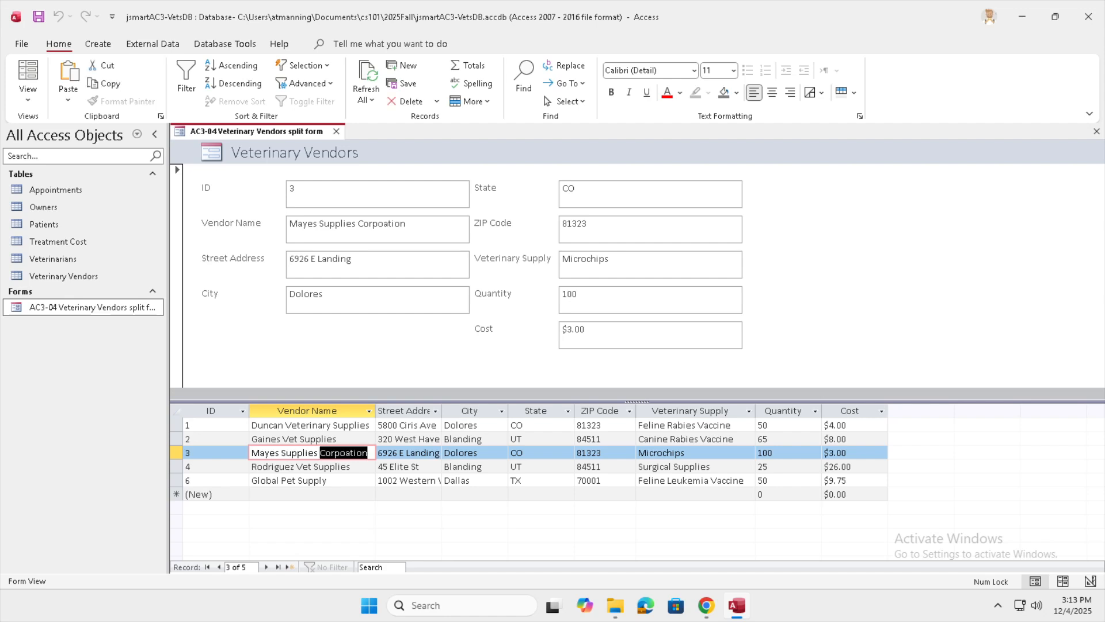
type("LLC")
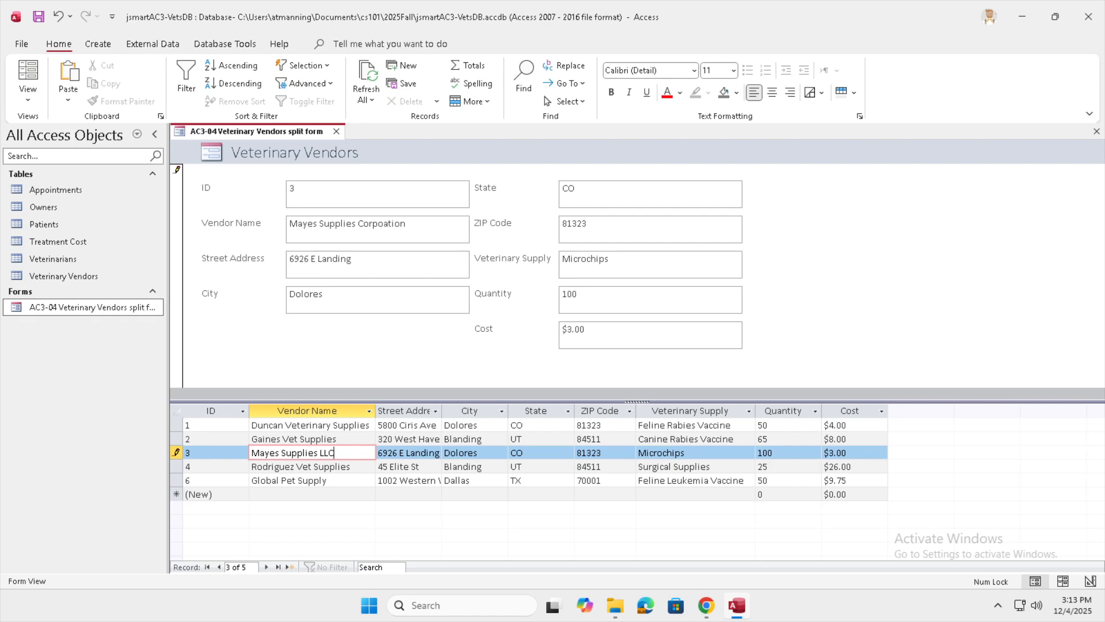
key("Tab")
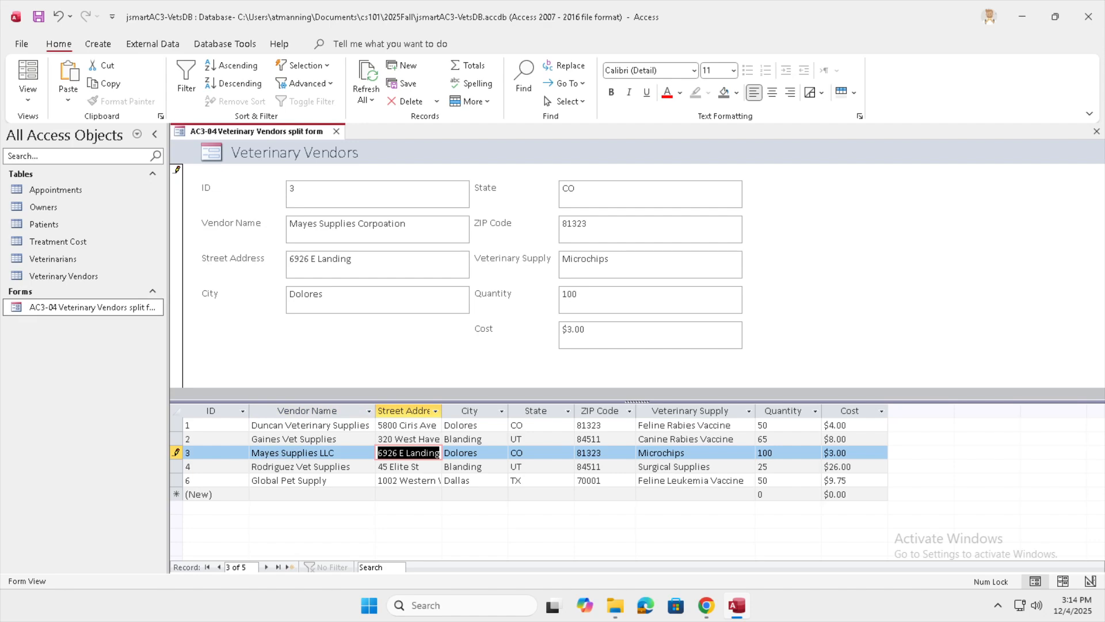
key("ctrl+w")
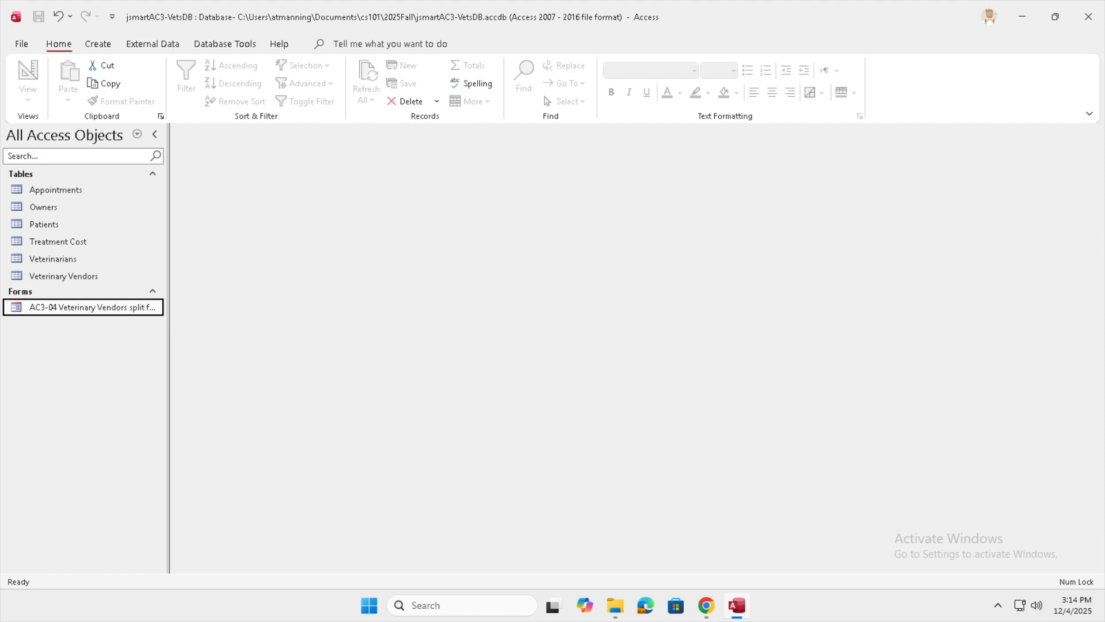
- Open the Veterinary Vendors table in Design View, checking its records in Datasheet View before returning to the design
left_click(63, 276)
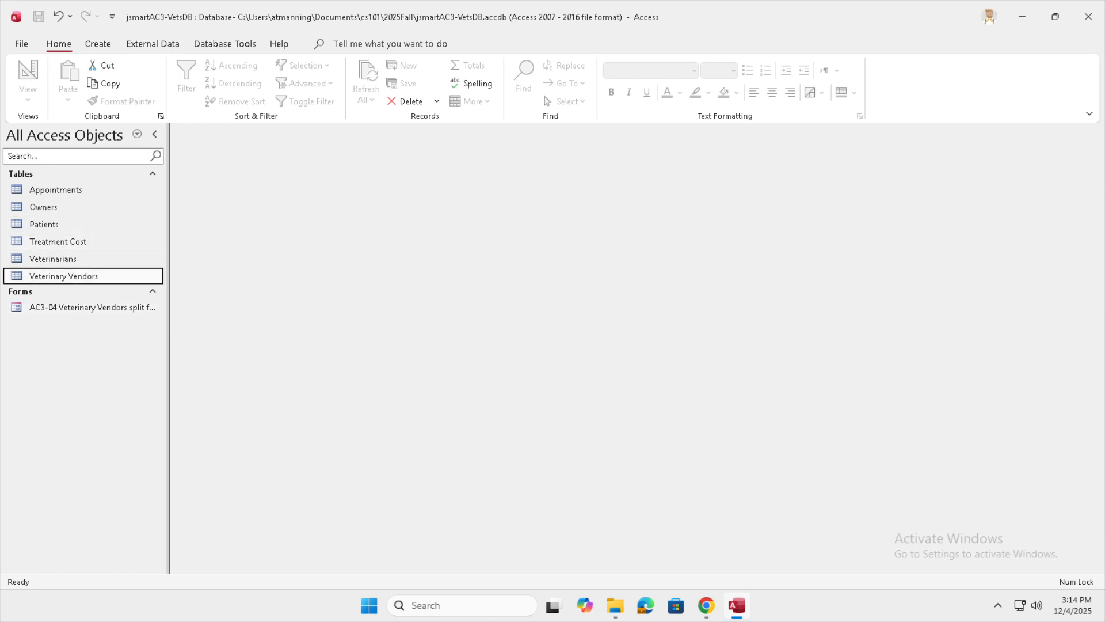
right_click(63, 276)
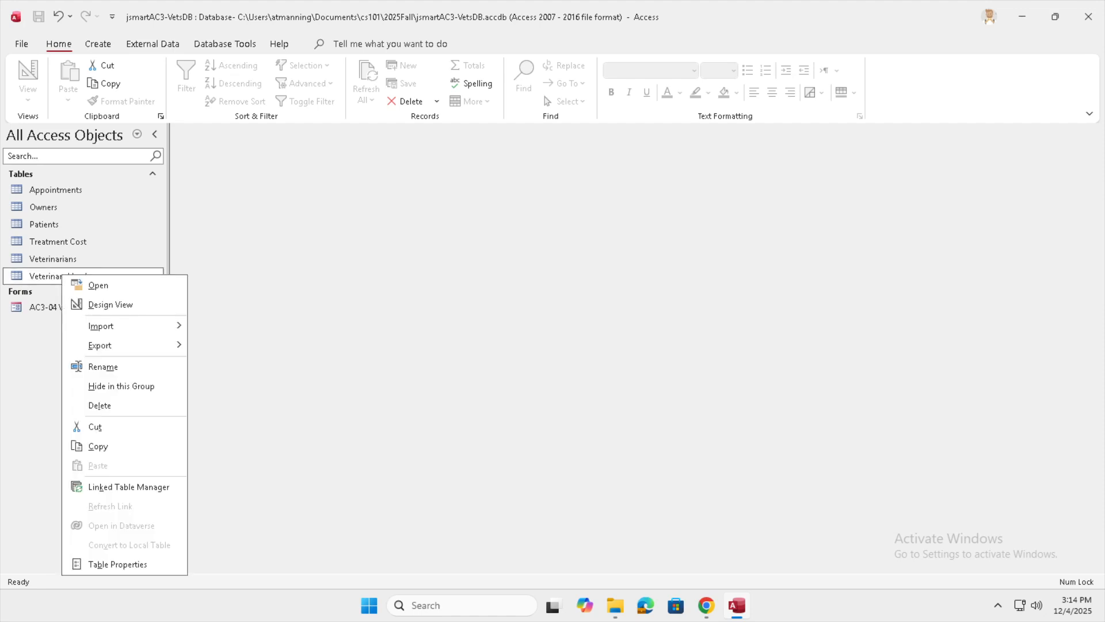
left_click(109, 305)
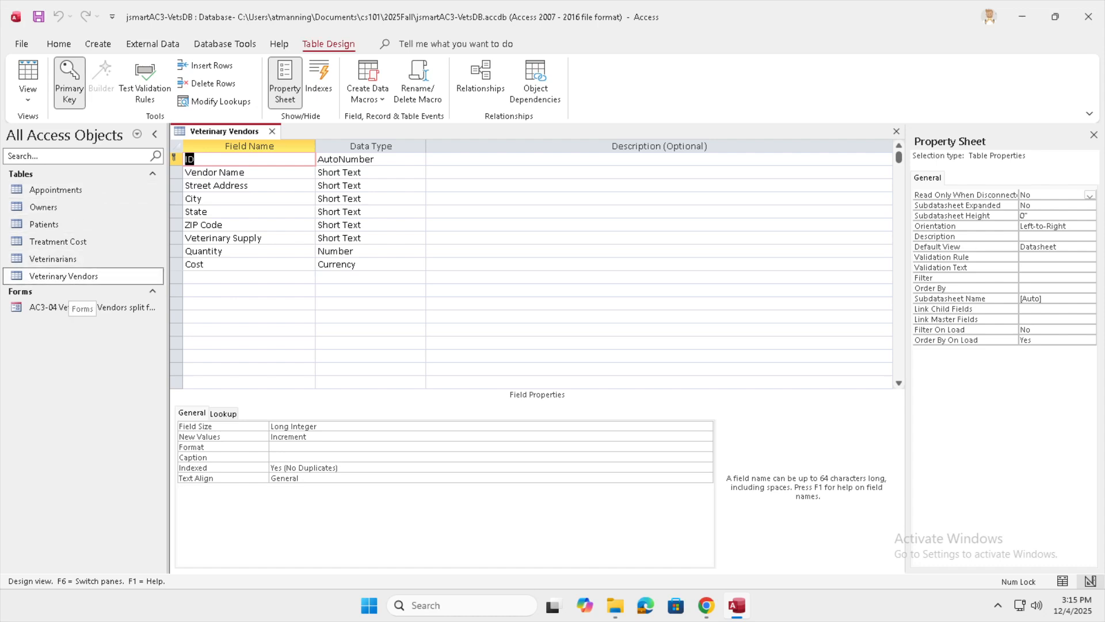
left_click(27, 78)
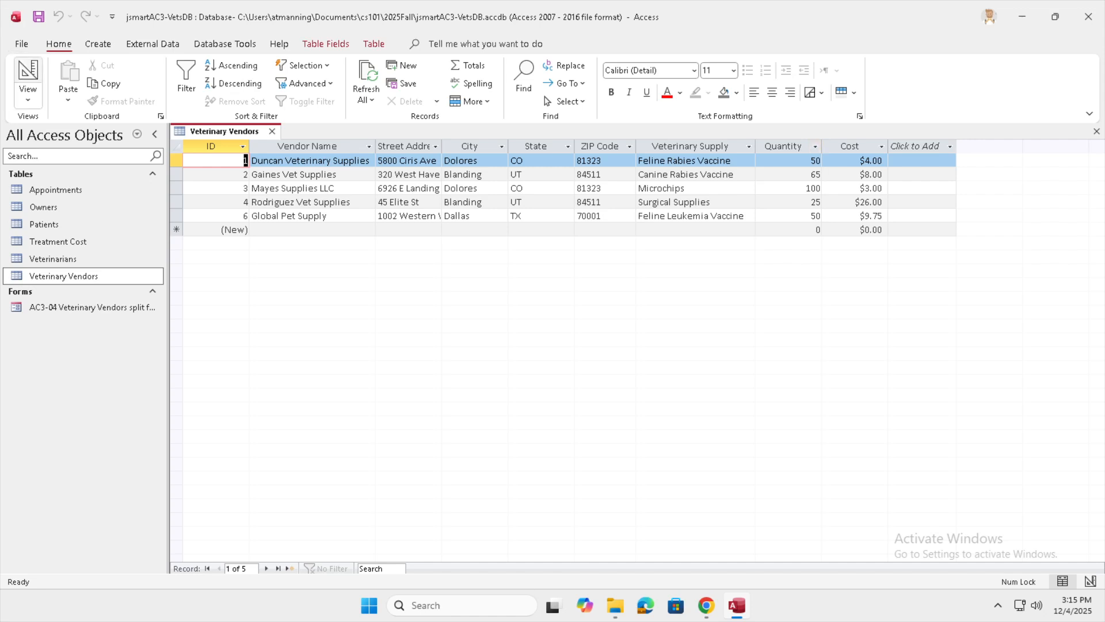
left_click(27, 72)
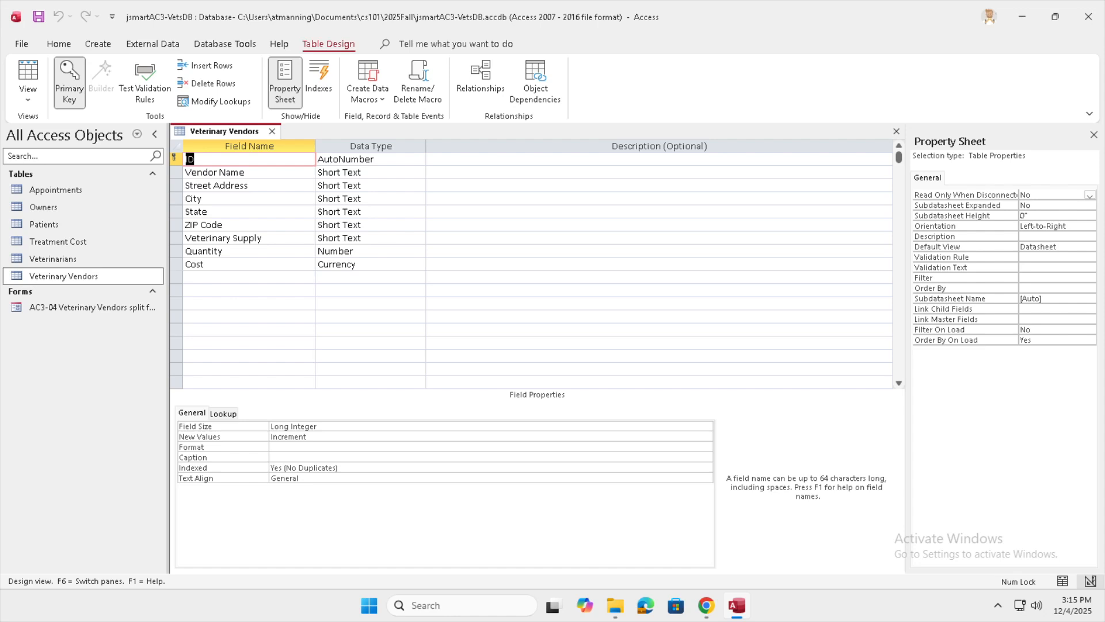
- Set the Quantity field's Field Size to Single and its Format to Fixed
left_click(177, 251)
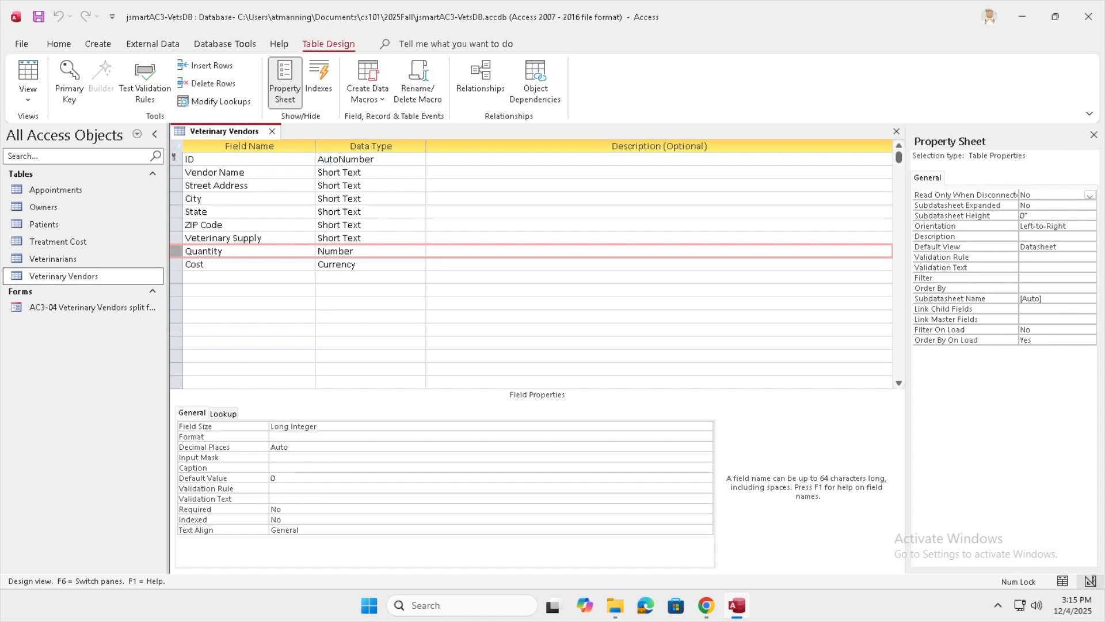
left_click(707, 426)
left_click(706, 426)
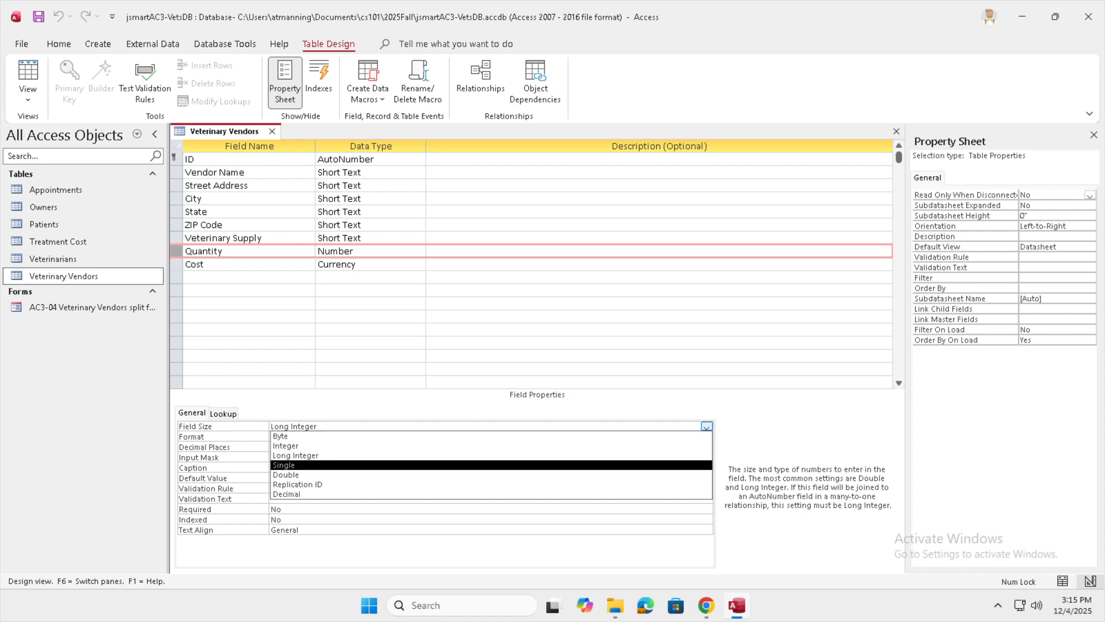
key("Return")
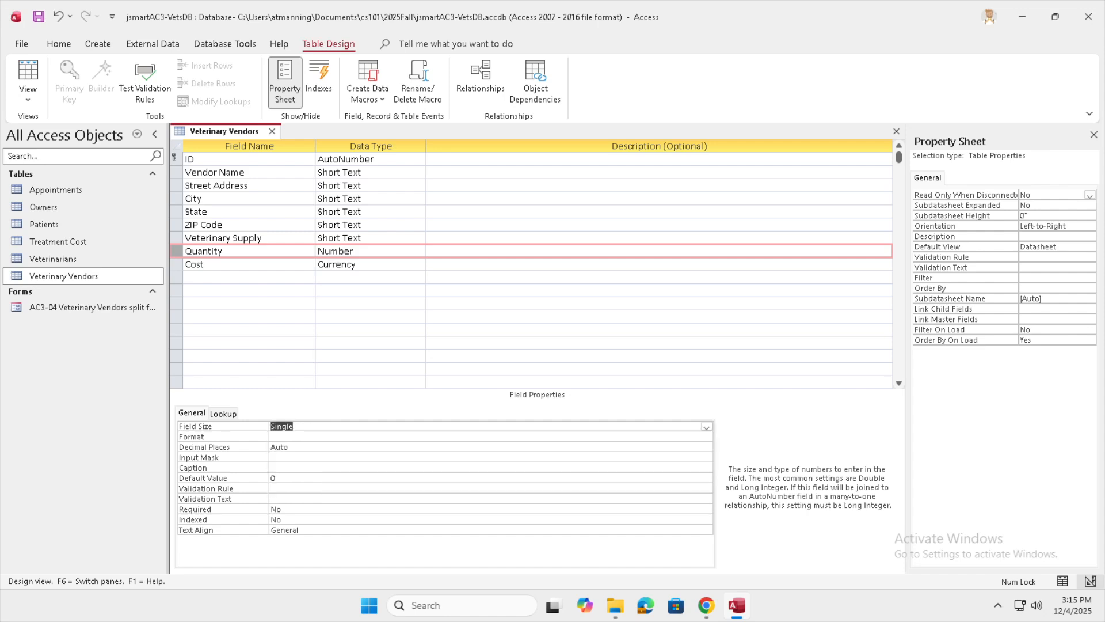
left_click(707, 437)
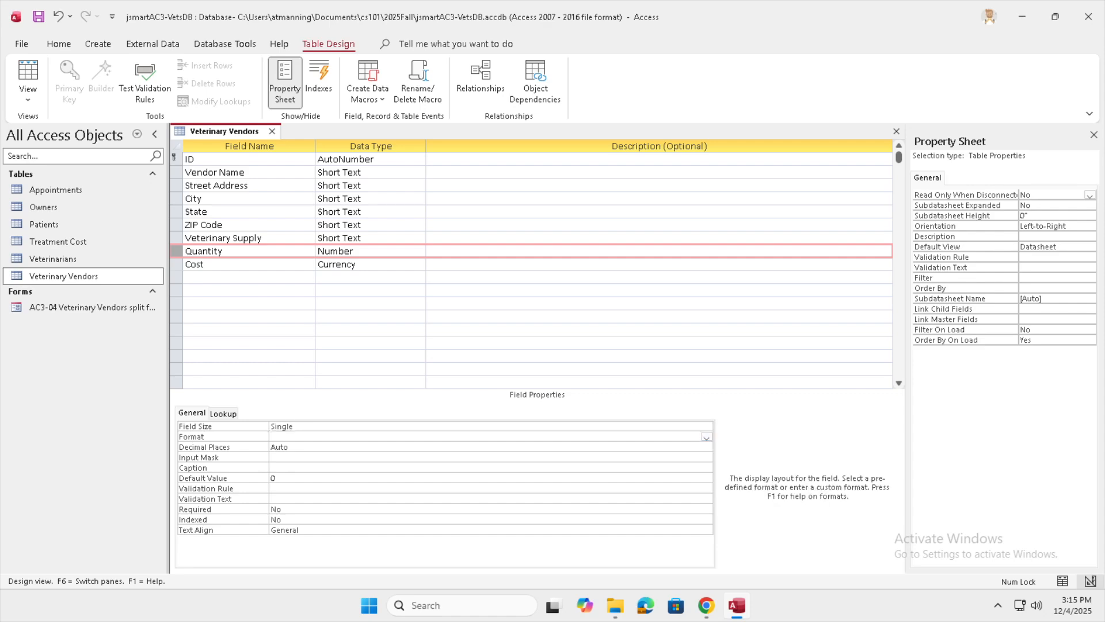
left_click(706, 437)
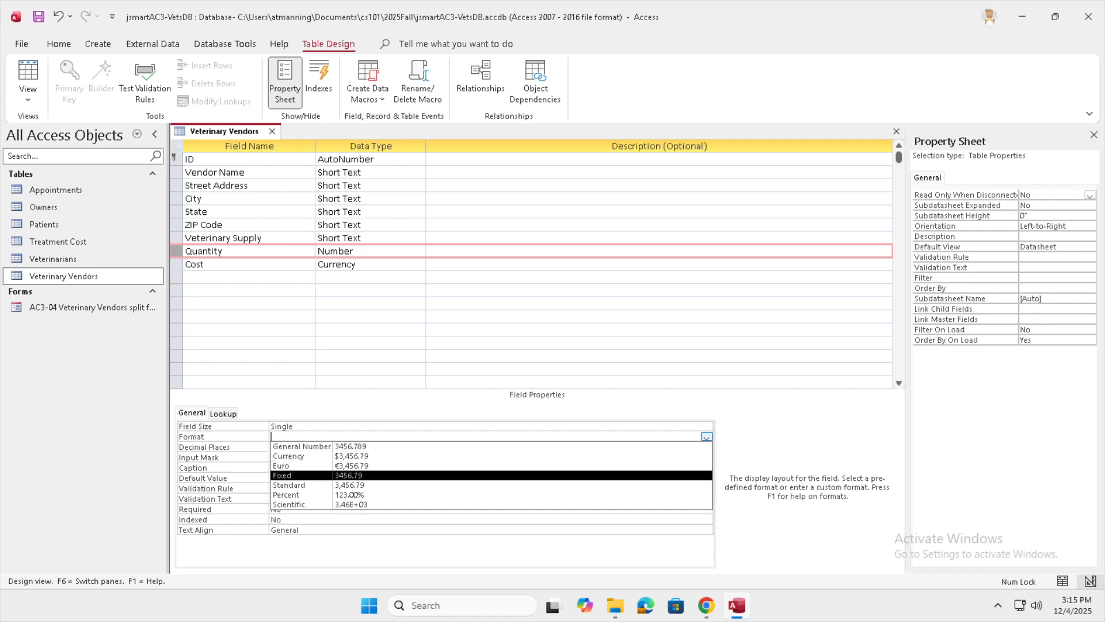
key("Return")
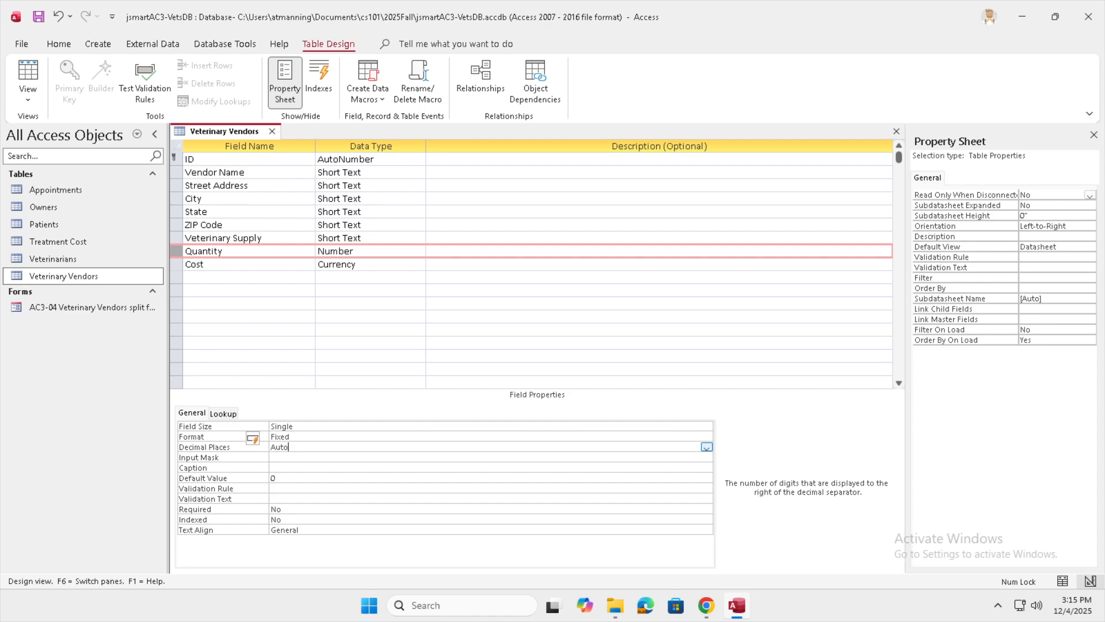
- Set the Quantity field's Decimal Places to 2 and save the table while switching to Datasheet View
left_click(706, 447)
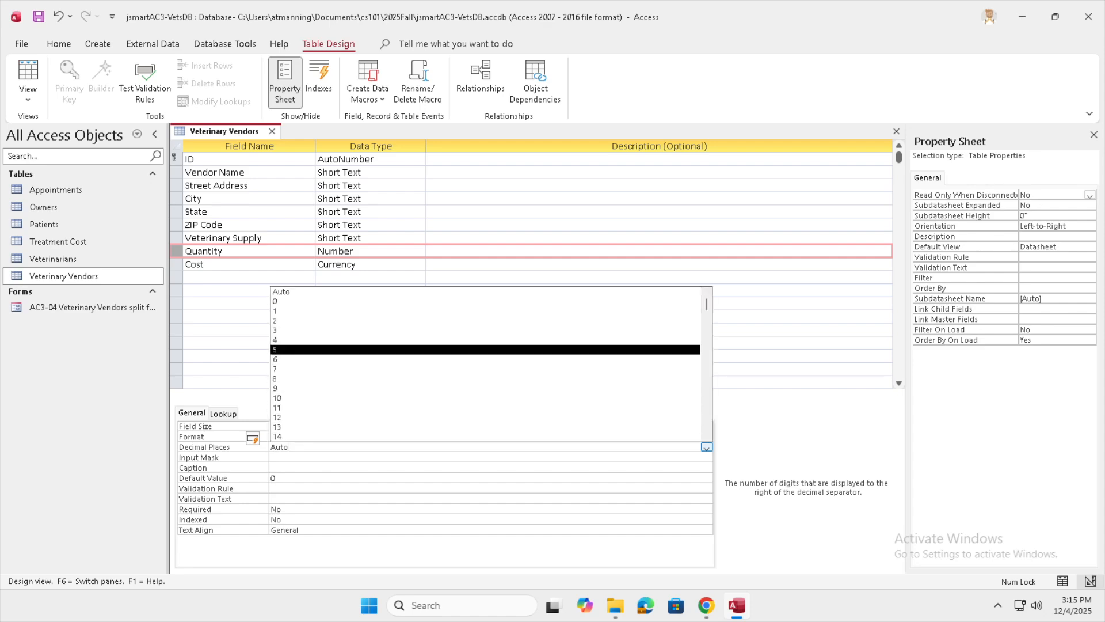
key("Return")
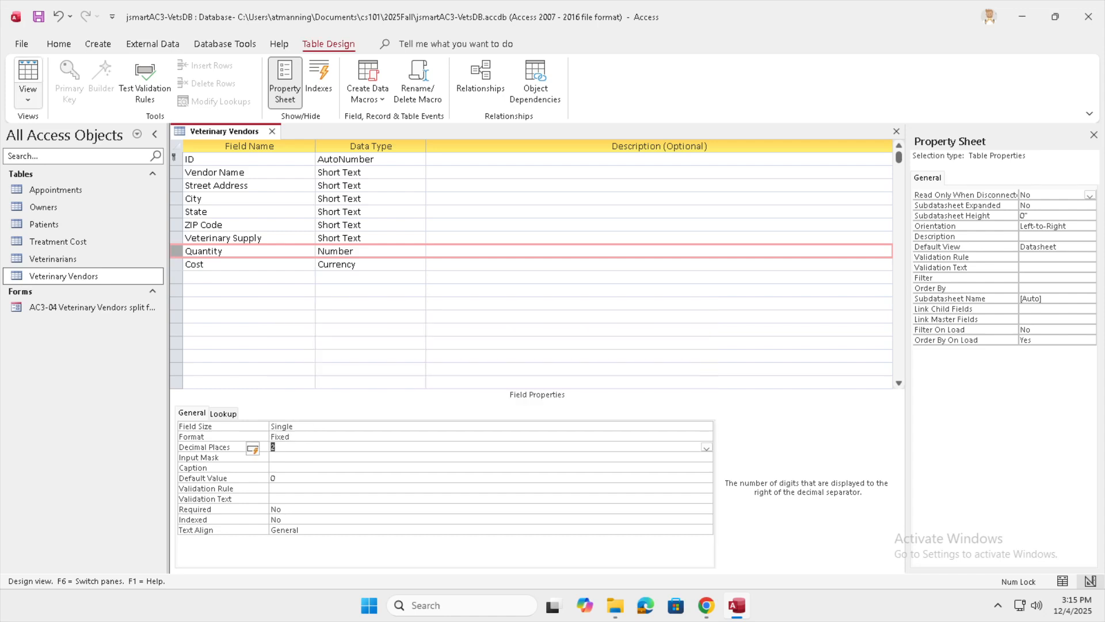
left_click(28, 75)
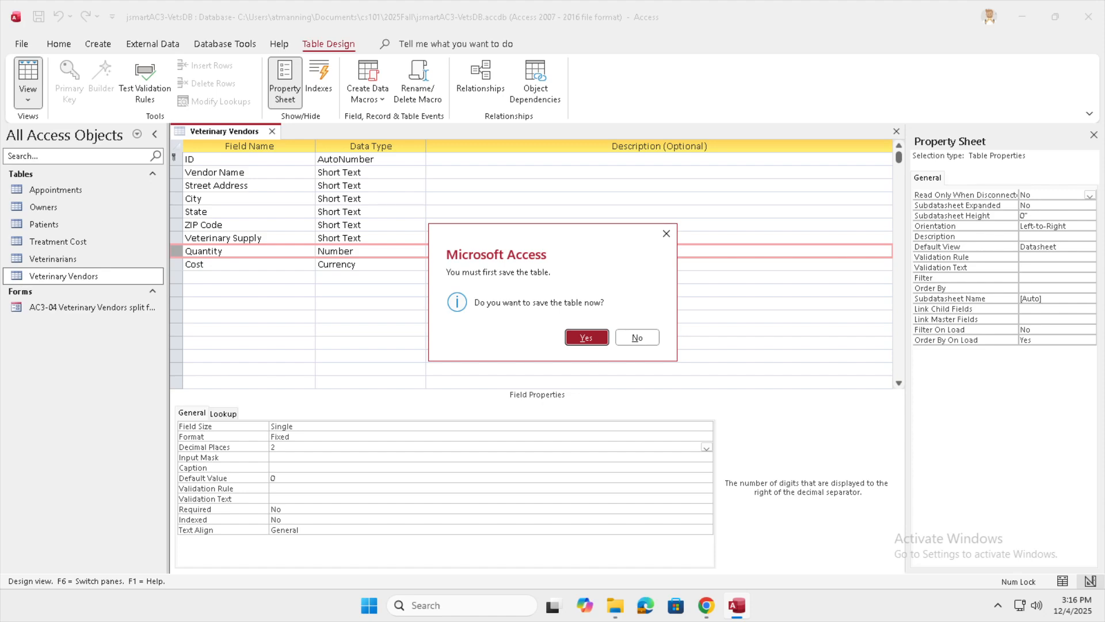
key("Return")
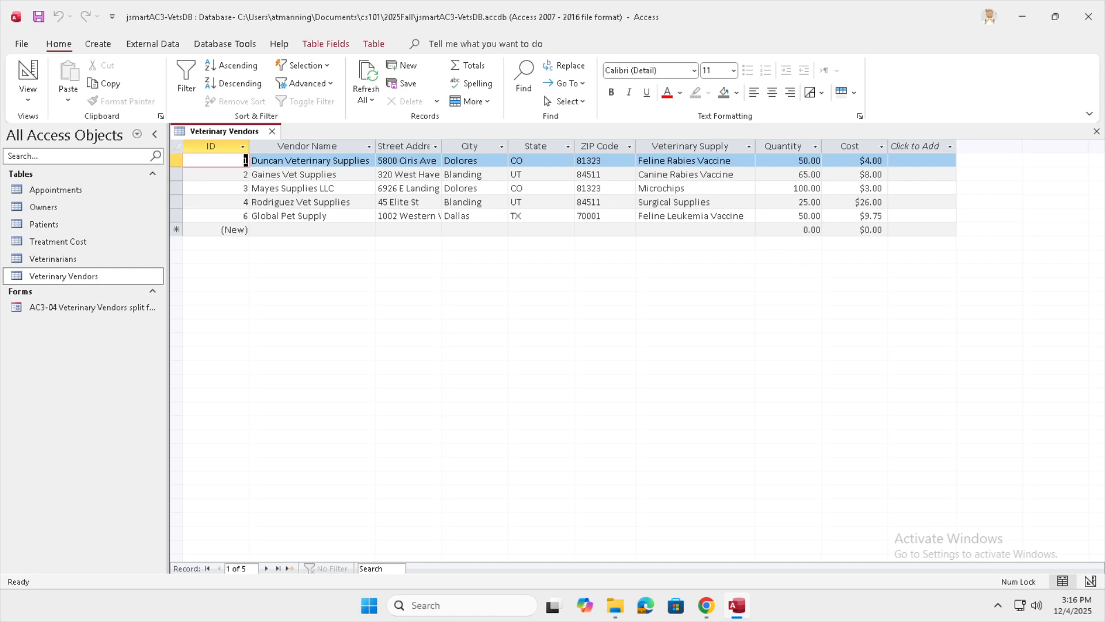
- Check the decimals in the Quantity column of the first and third records, and return to Design View
left_click(811, 161)
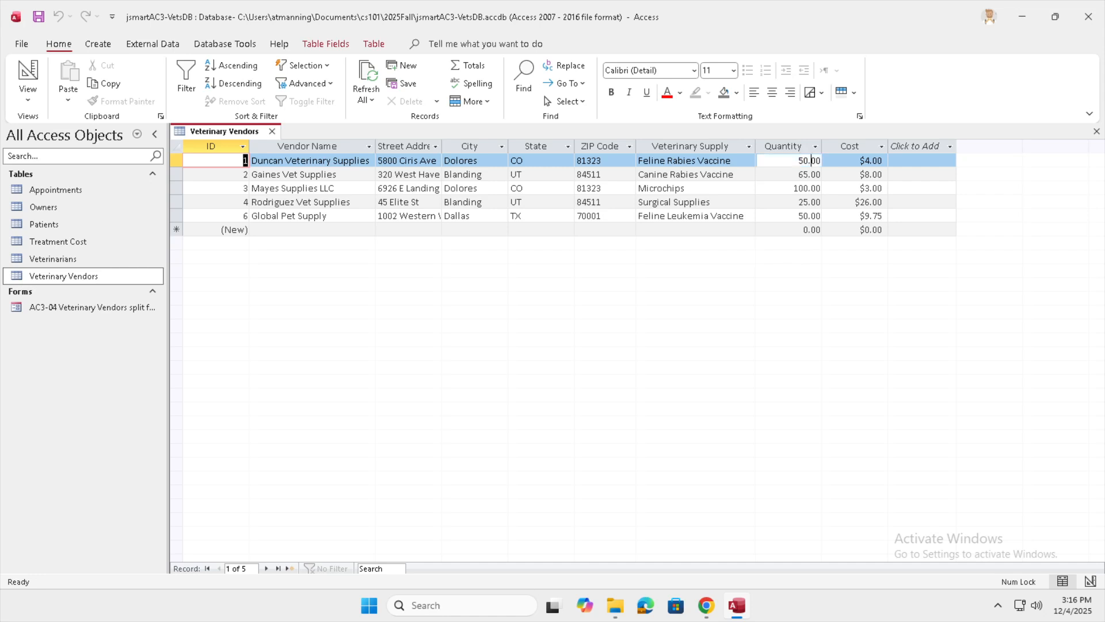
left_click_drag(818, 161, 810, 161)
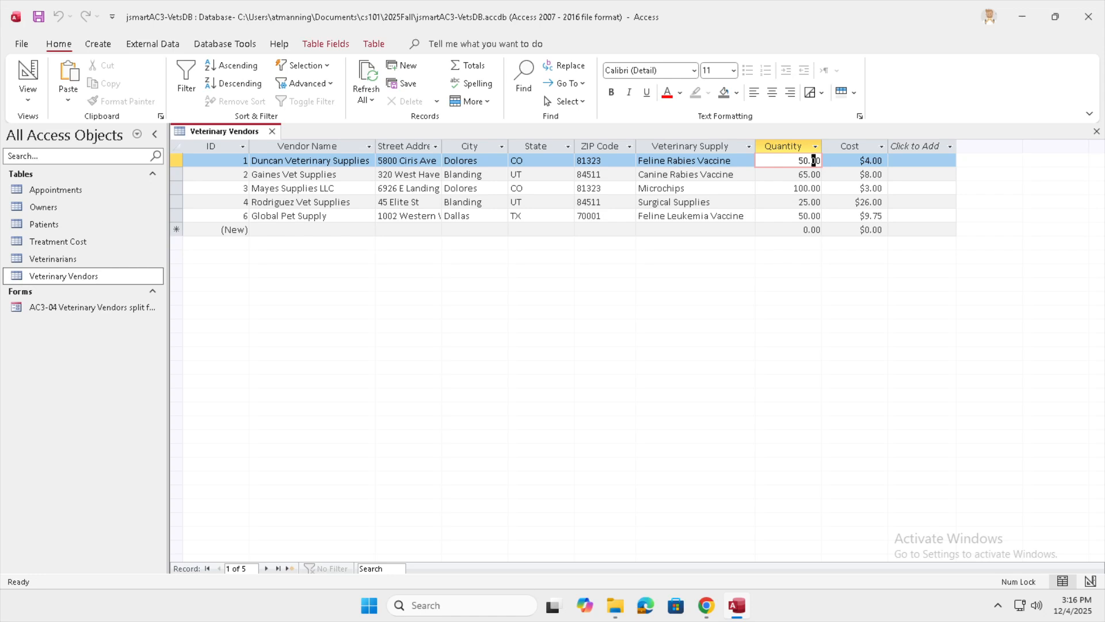
left_click(803, 189)
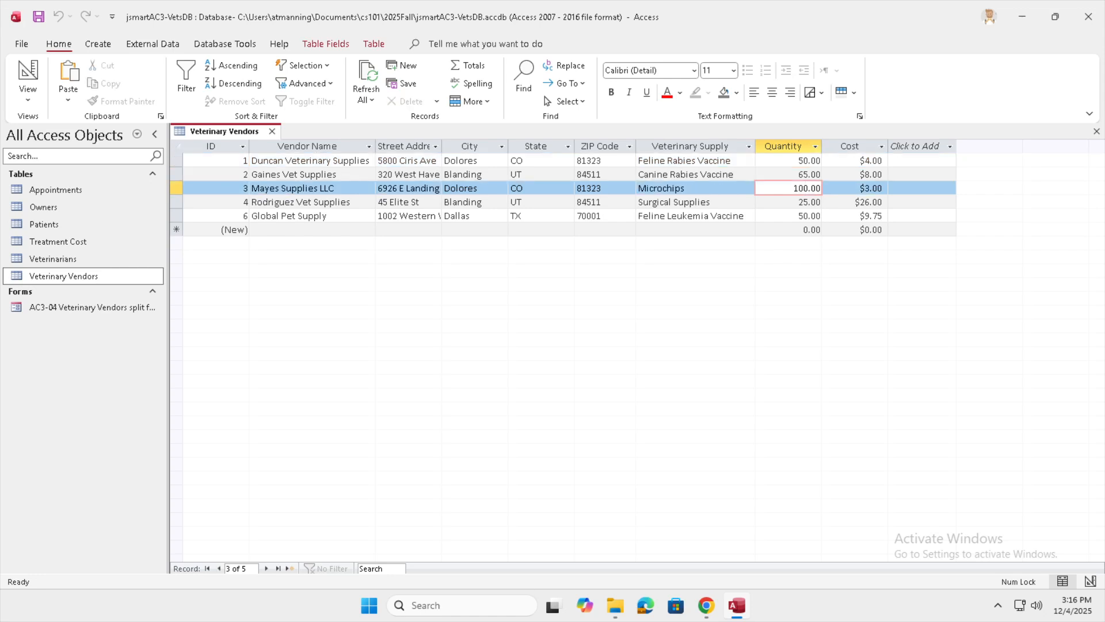
left_click(816, 161)
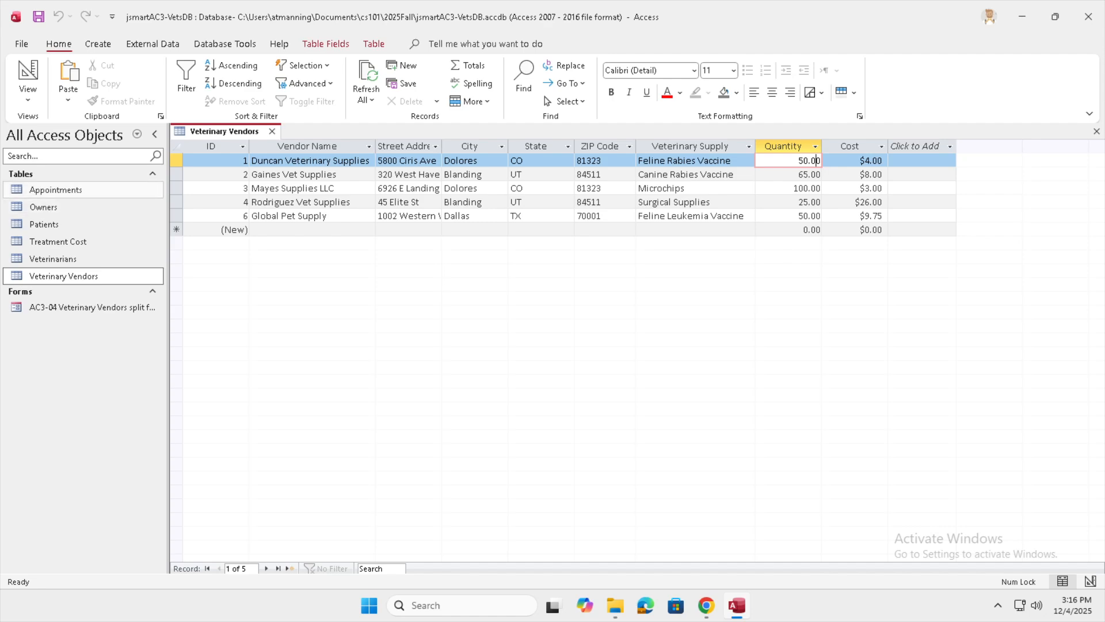
left_click(28, 72)
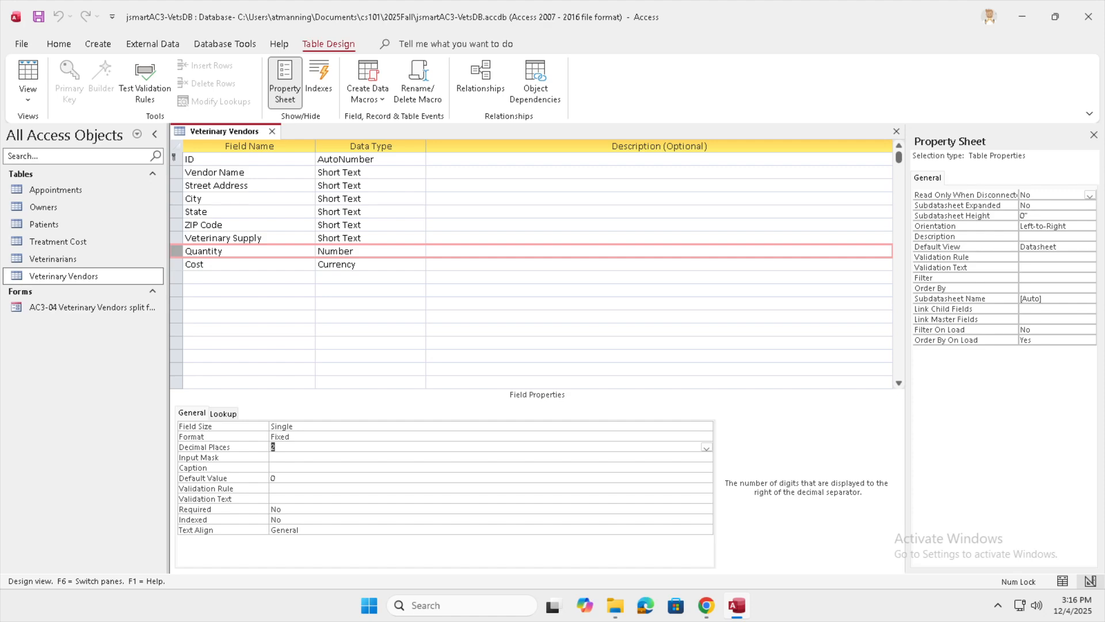
- Describe the Quantity field as "Changed to real numbers (single, fixed, 2 decimal) by" followed by the username and 12/4/25
left_click(489, 251)
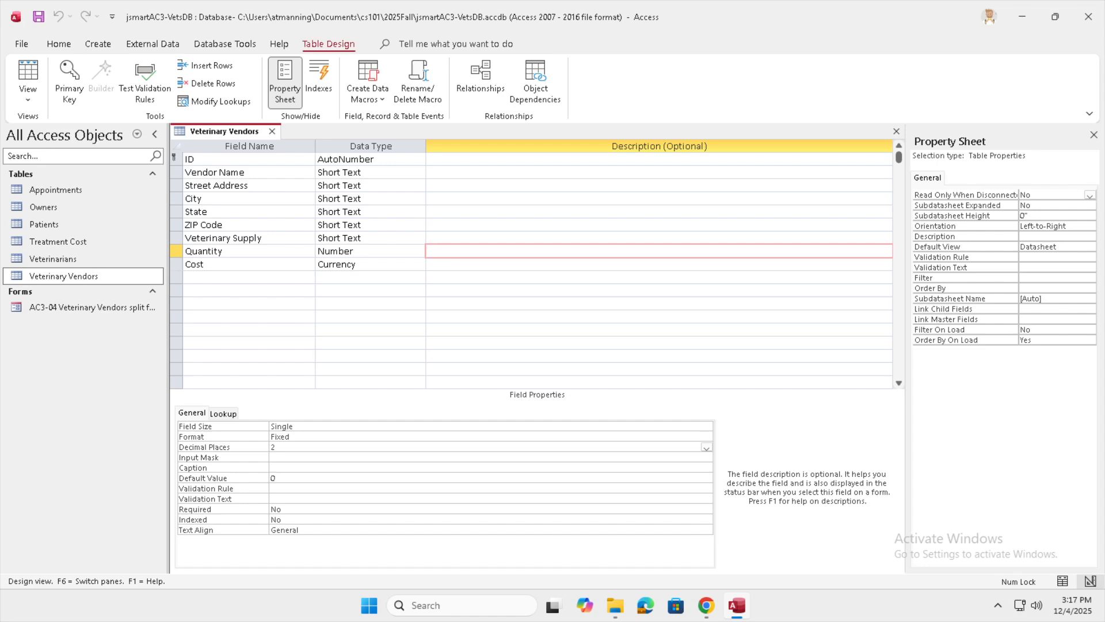
type("Changed to real numbers (")
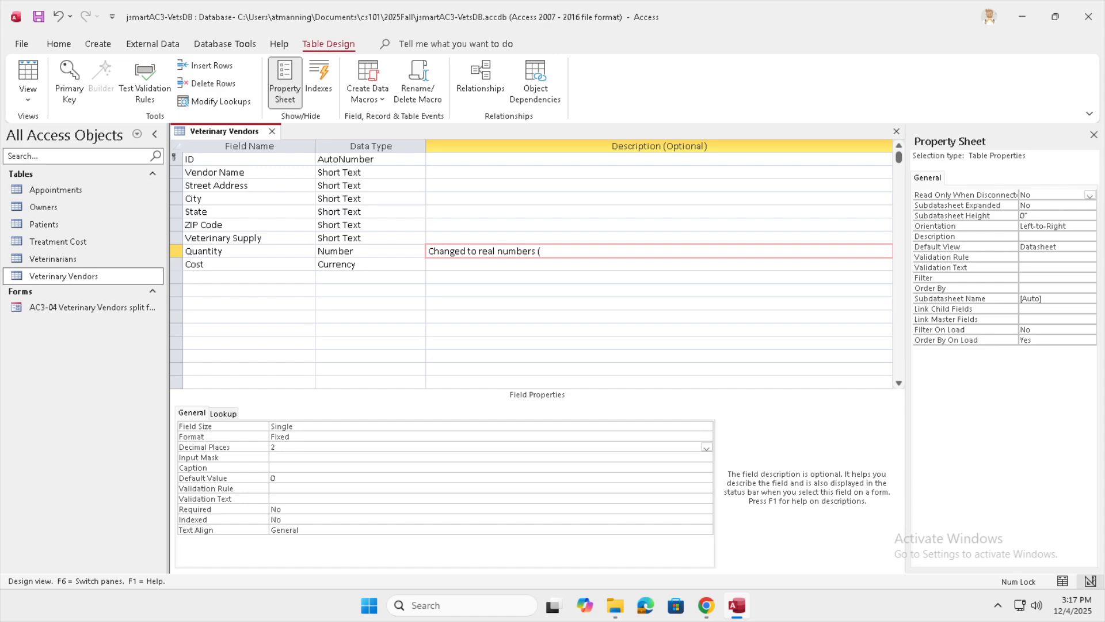
type("single, fixed, 2 decimal) by ")
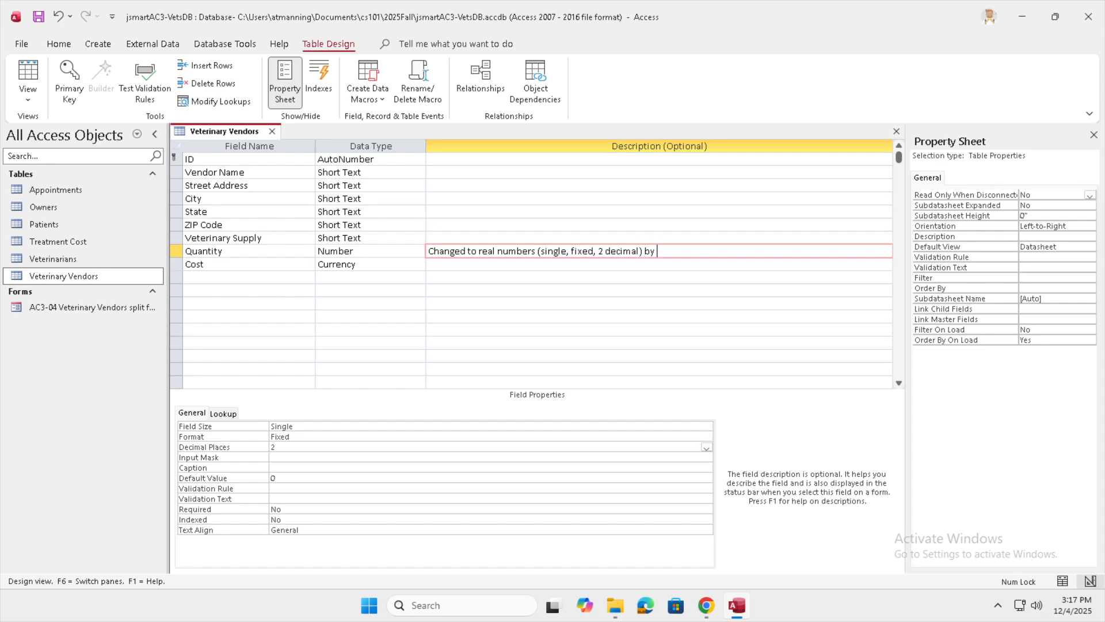
type("jsmart 12/4/25")
key("Down")
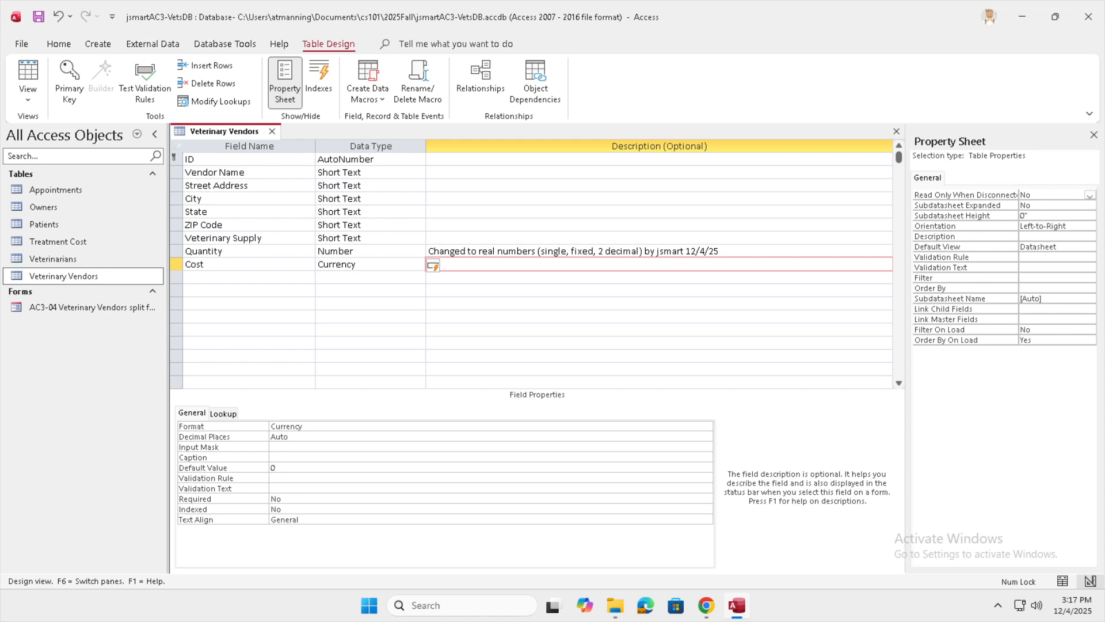
- Insert a new field named Product Type above Quantity, with the Short Text data type
left_click(479, 251)
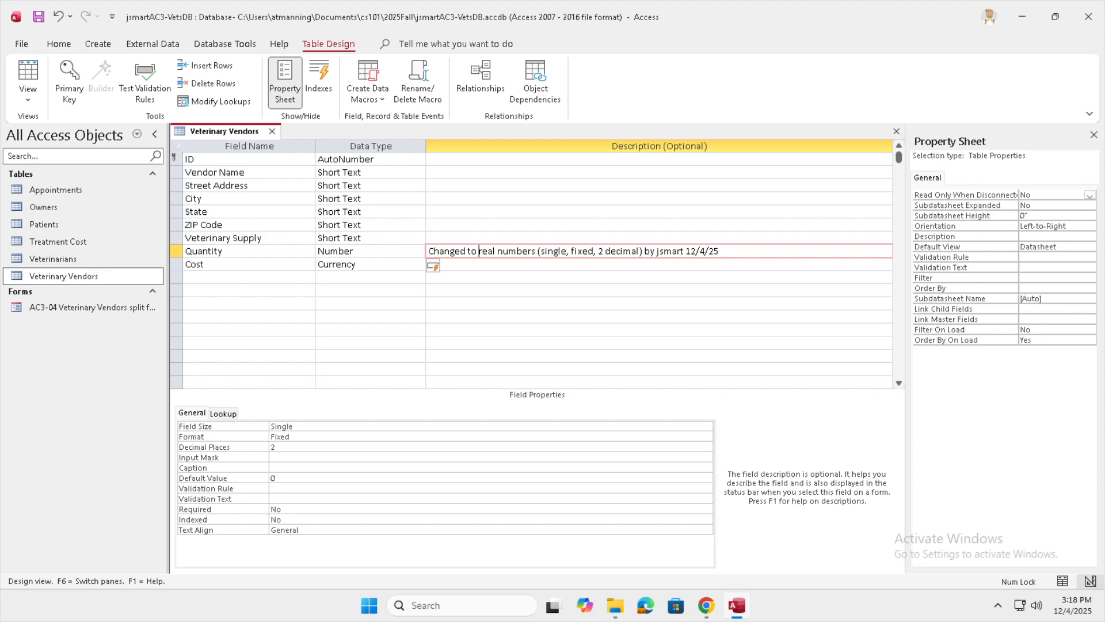
left_click(204, 264)
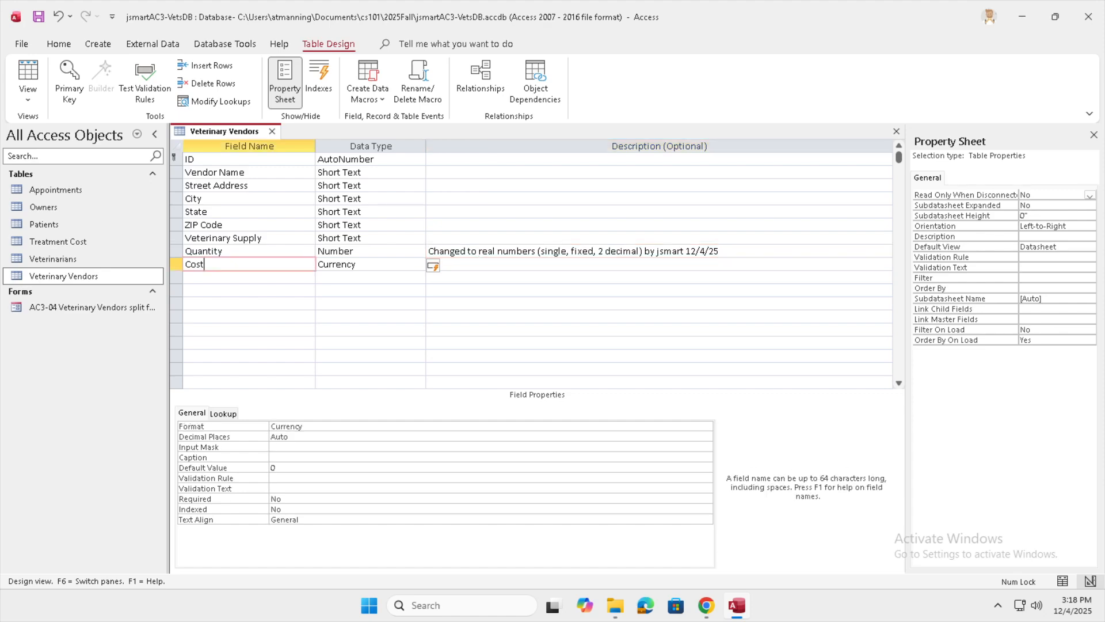
left_click(177, 251)
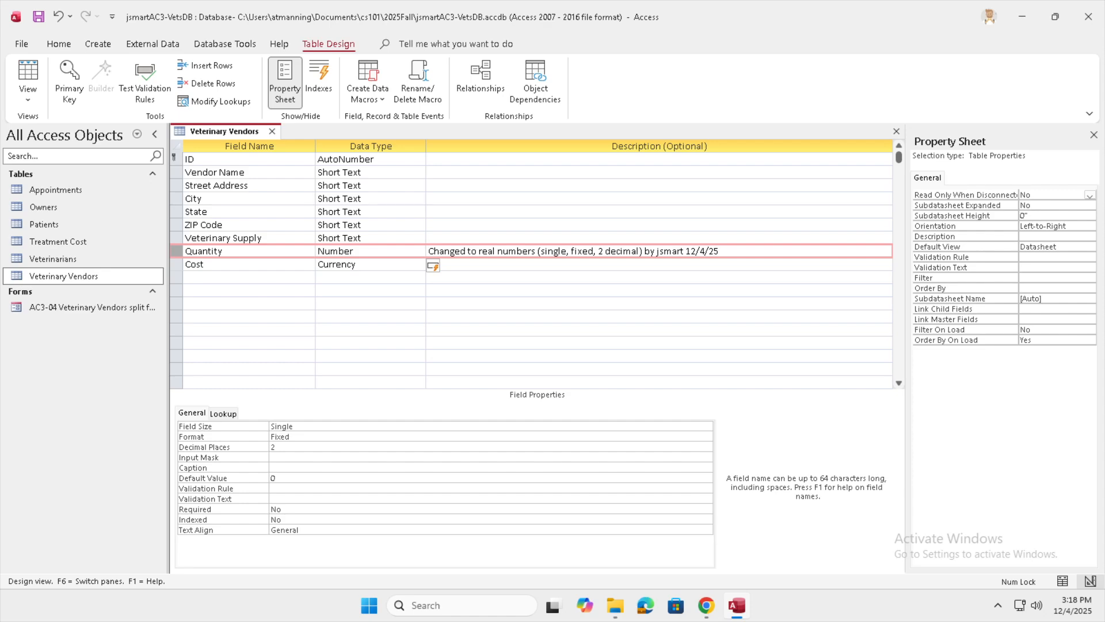
right_click(176, 251)
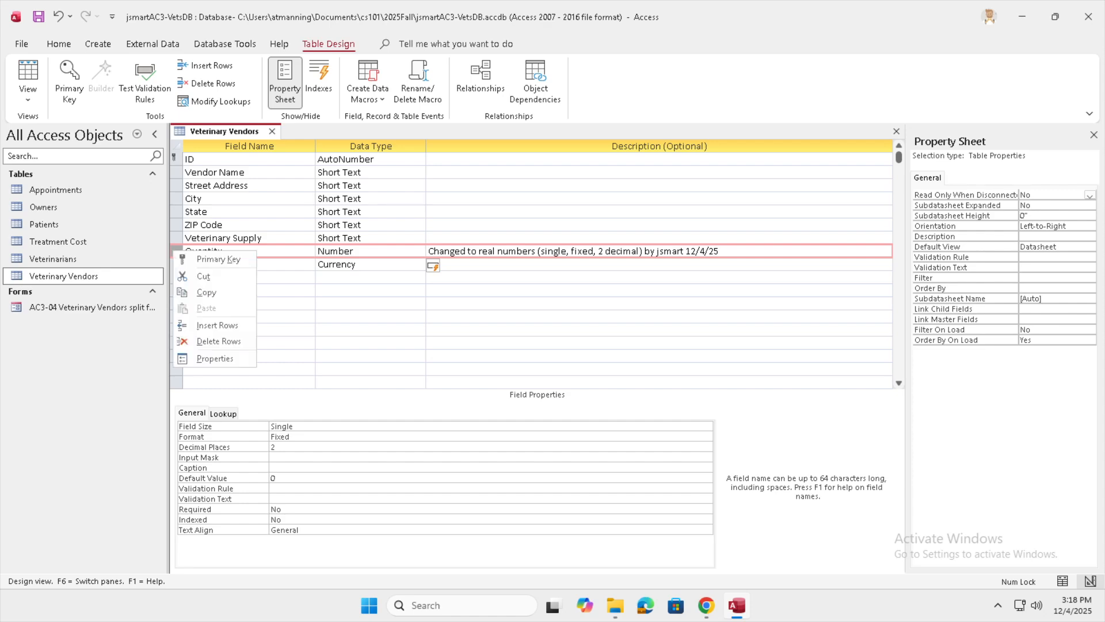
left_click(217, 325)
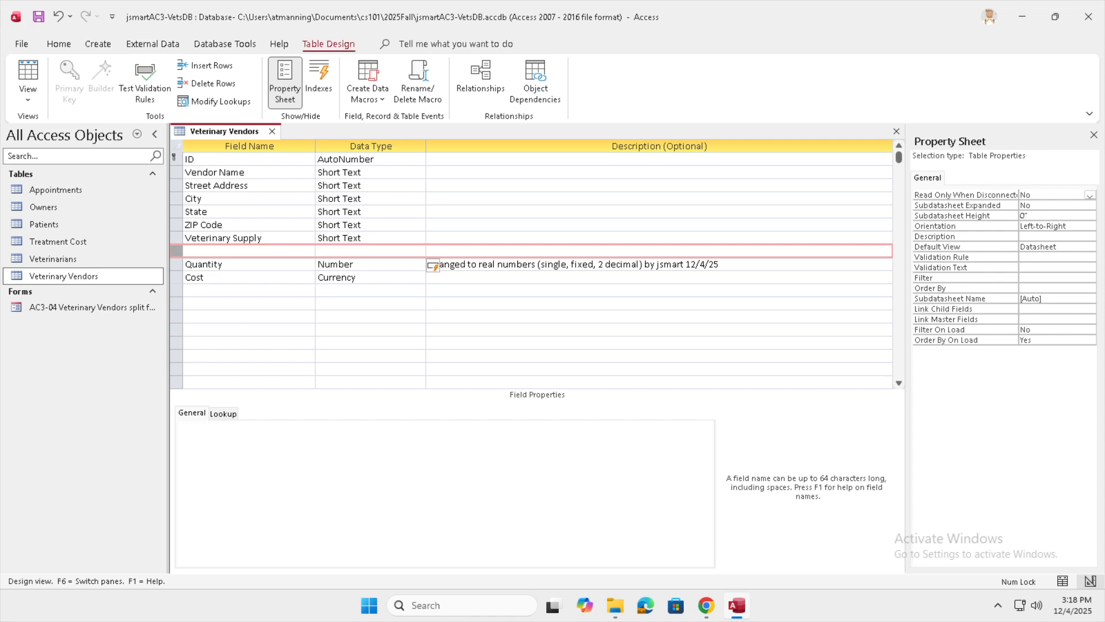
left_click(224, 251)
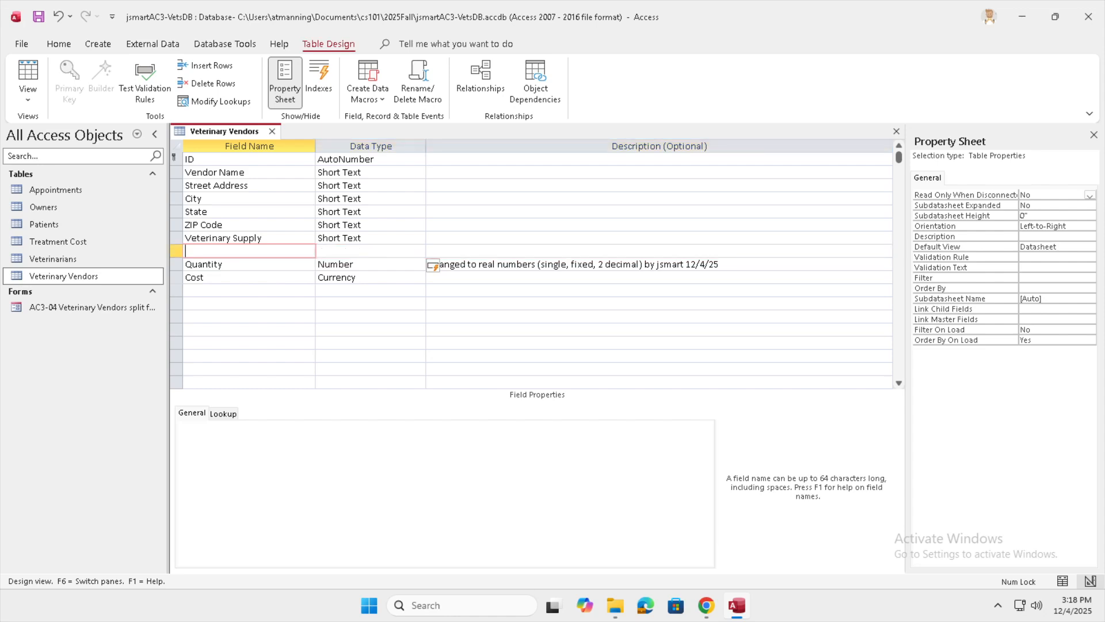
type("Product Type")
key("Tab")
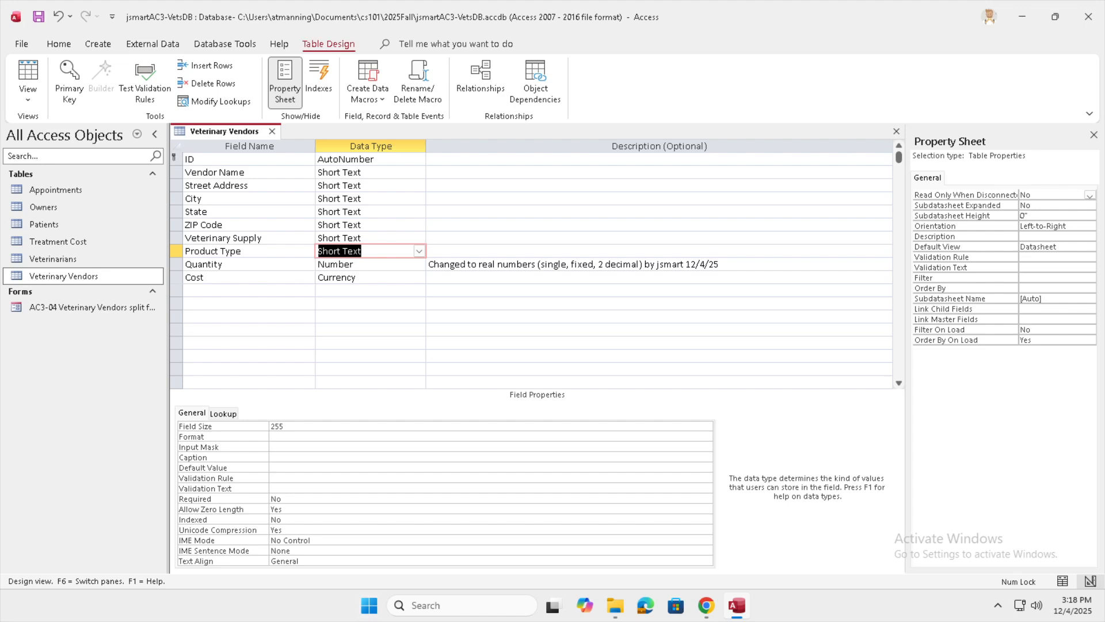
- Enter the description "Allow VAC, MC, or SUP" for the Product Type field
left_click(483, 251)
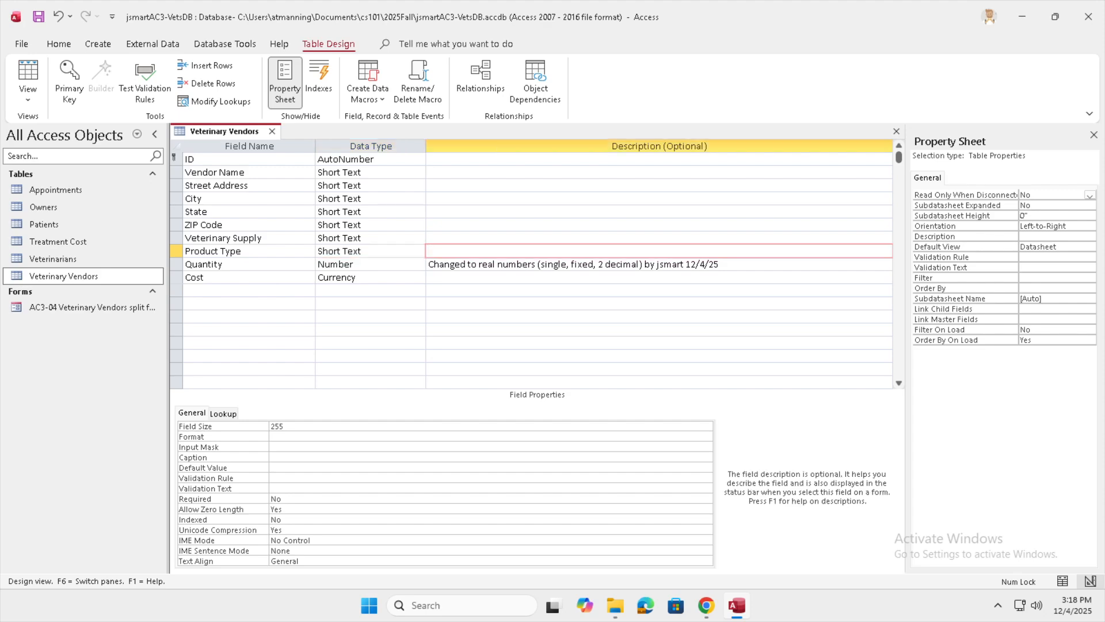
type("Alow VAC, MC, or SUP")
double_click(435, 251)
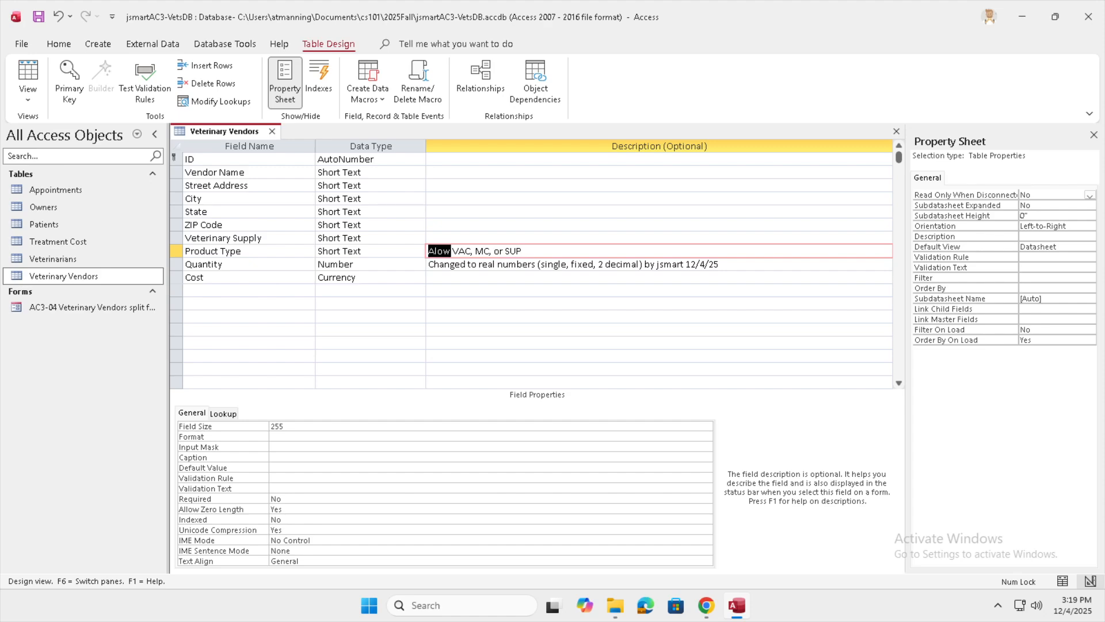
left_click(436, 251)
type("l")
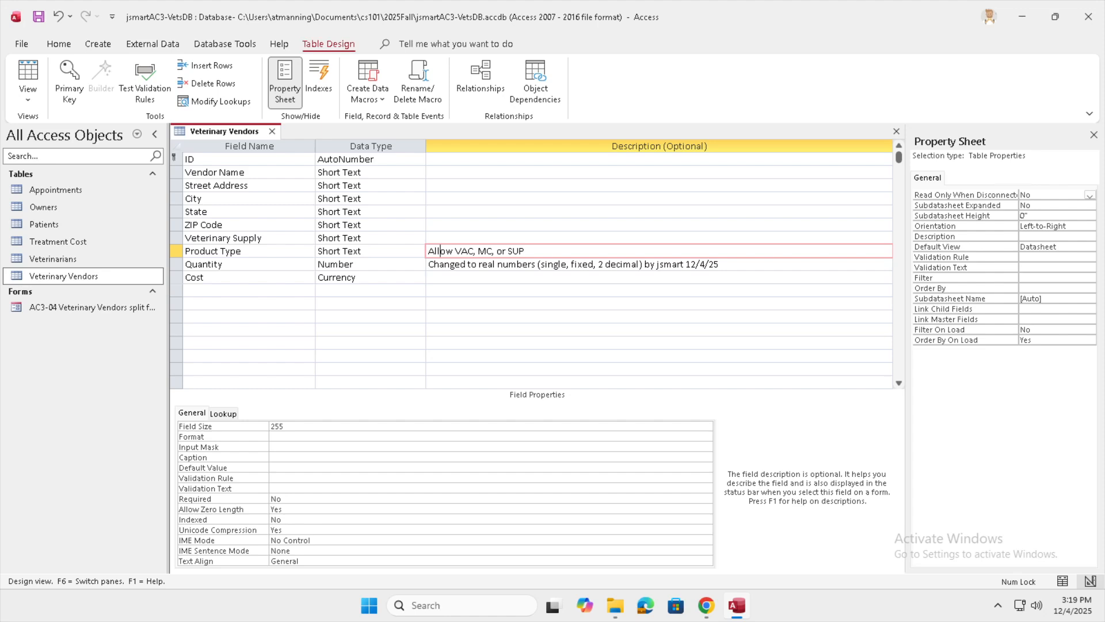
key("End")
- Start the Lookup Wizard for the Product Type field and choose to type in the lookup values
left_click(364, 251)
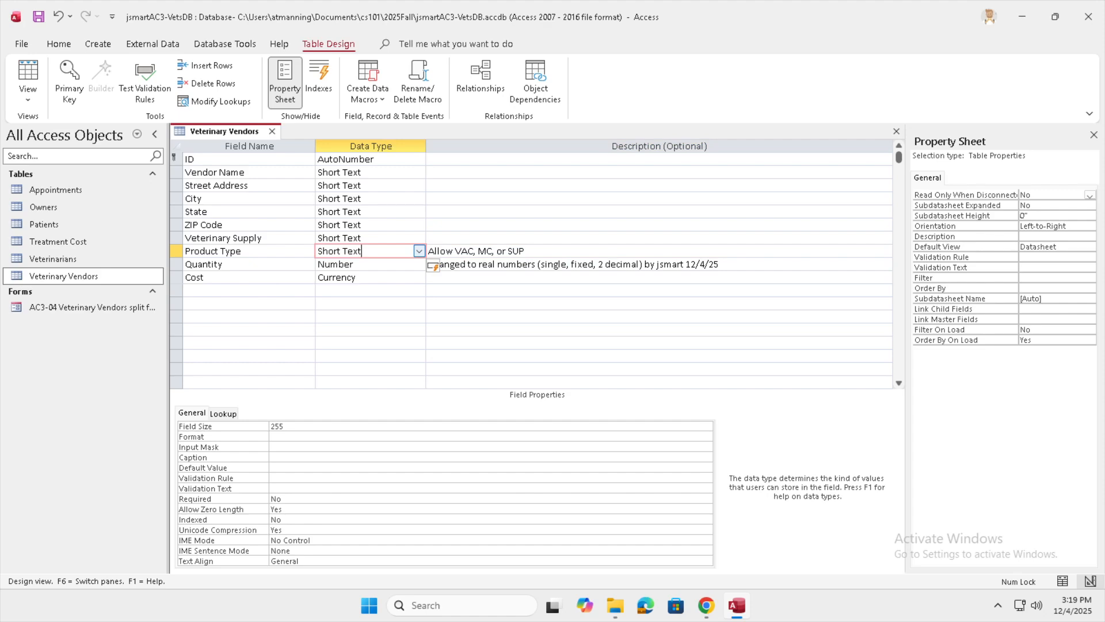
left_click(420, 251)
key("Down")
key("Down")
key("Down")
key("Down")
key("Down")
key("Down")
key("Down")
key("Down")
key("Down")
key("Down")
key("Down")
key("Down")
key("Down")
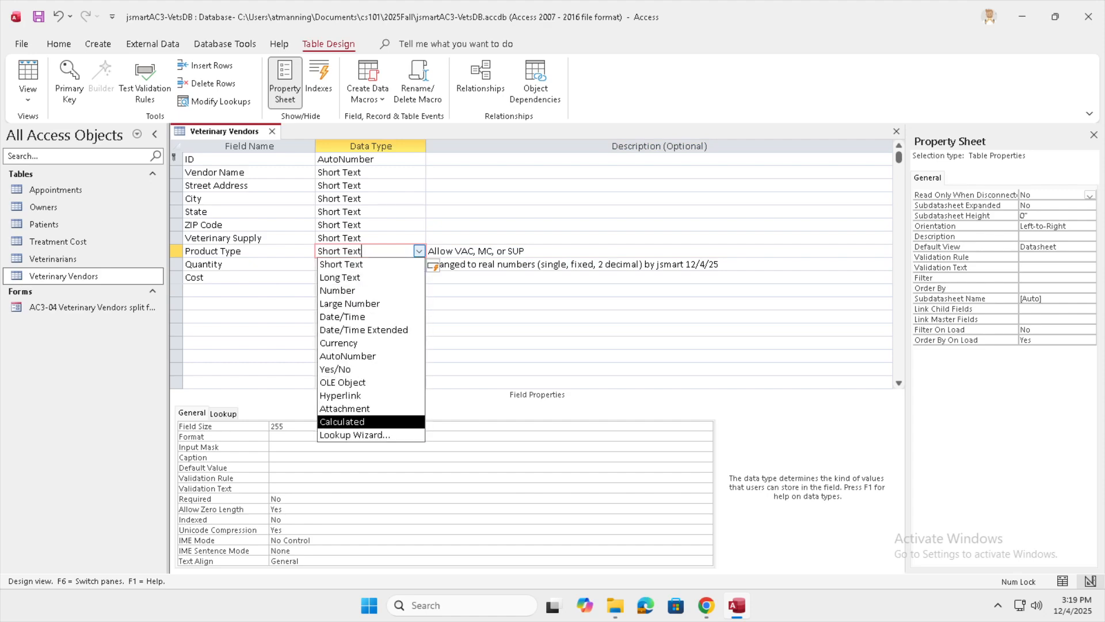
key("Return")
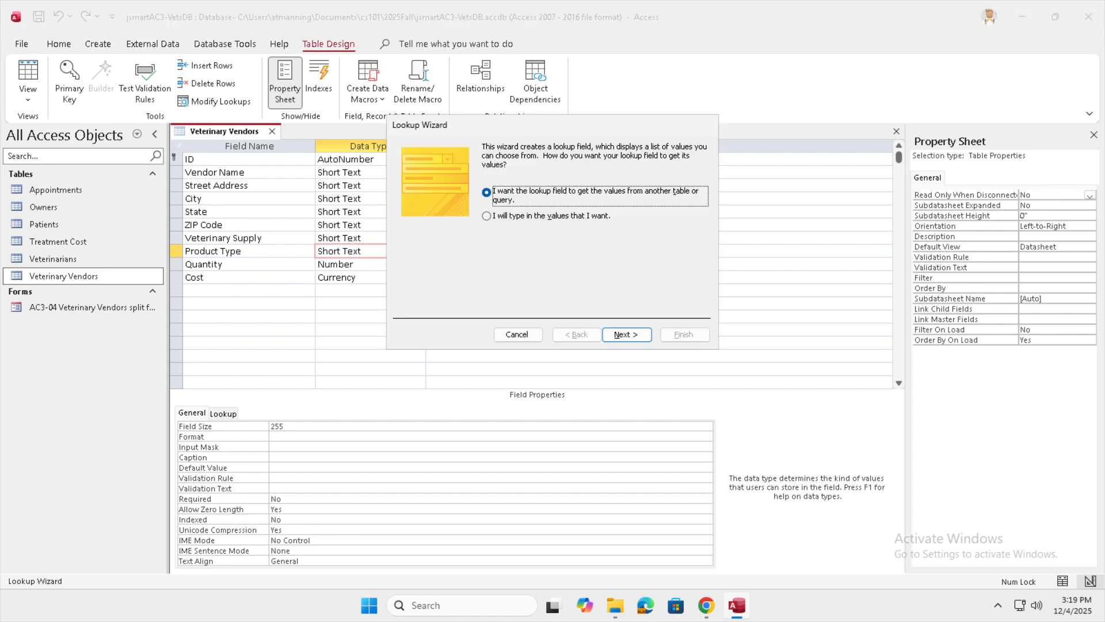
key("Down")
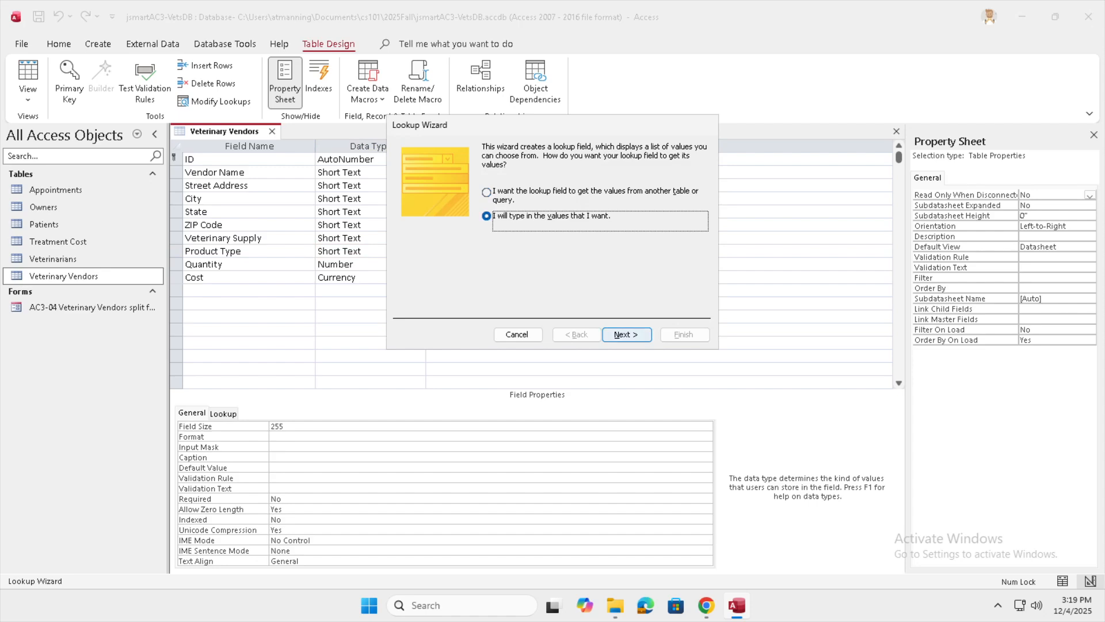
key("Return")
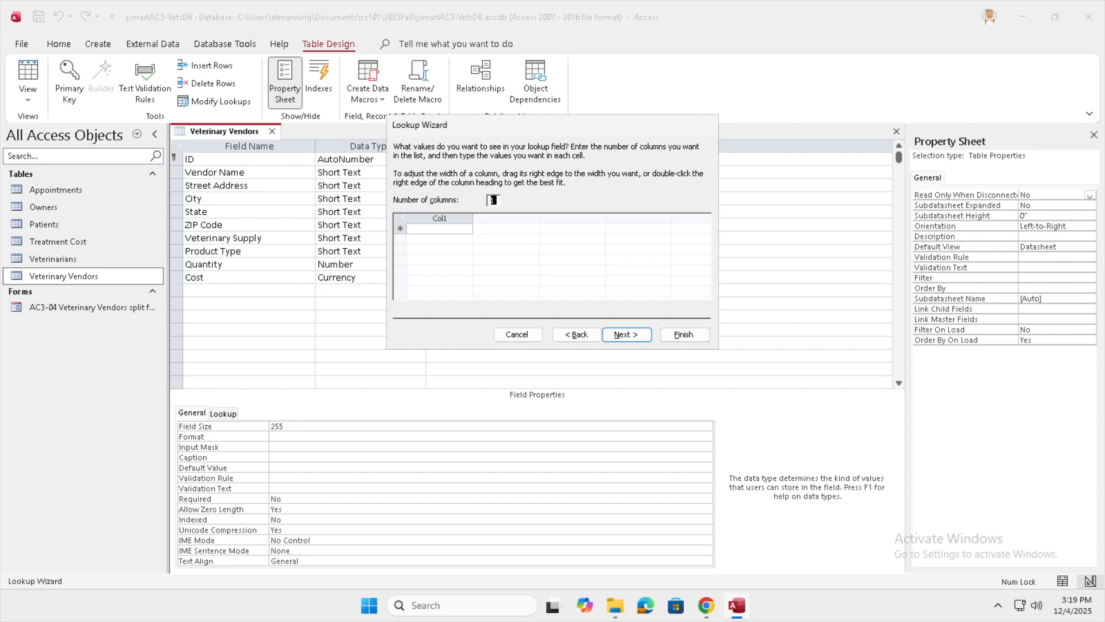
- Enter VAC, MC and SUP as the single-column lookup values and finish the wizard, keeping the label Product Type
left_click(439, 229)
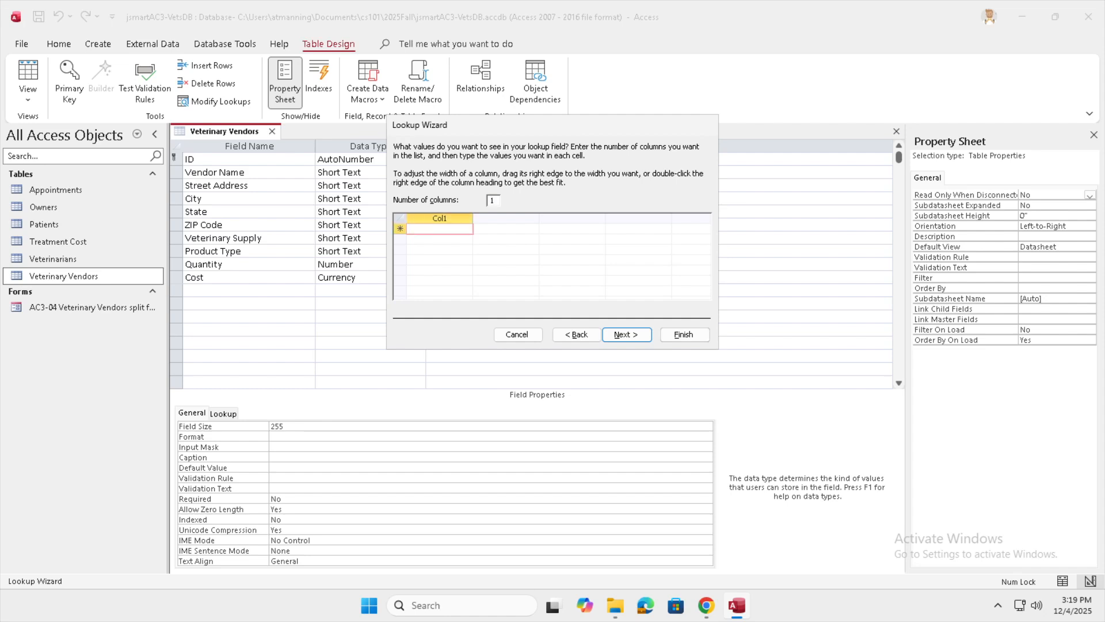
type("VAC")
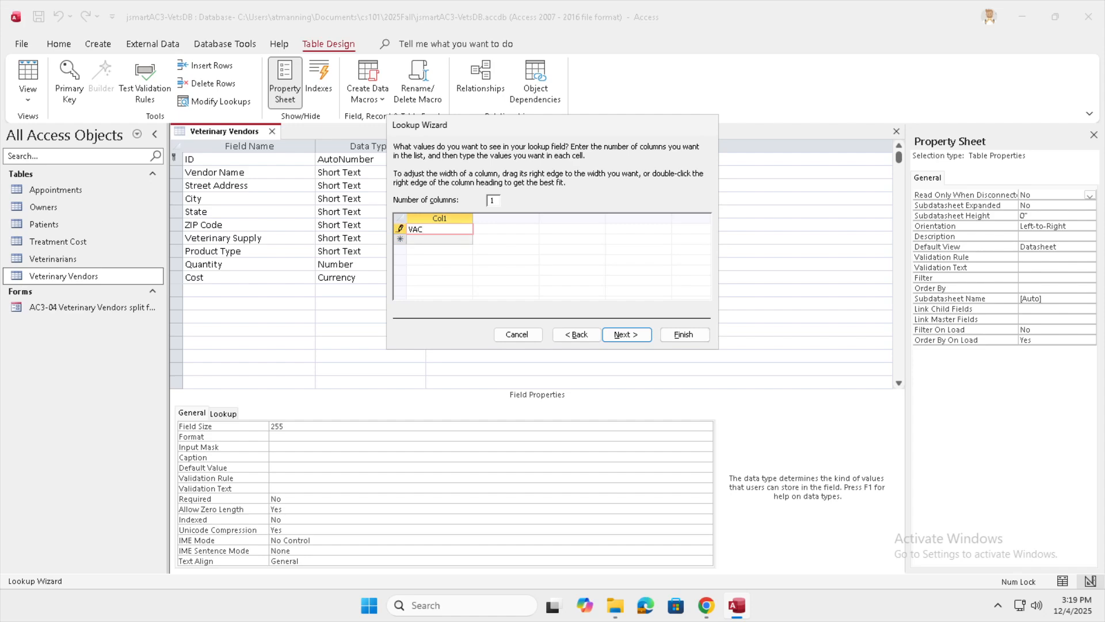
key("Tab")
type("MC")
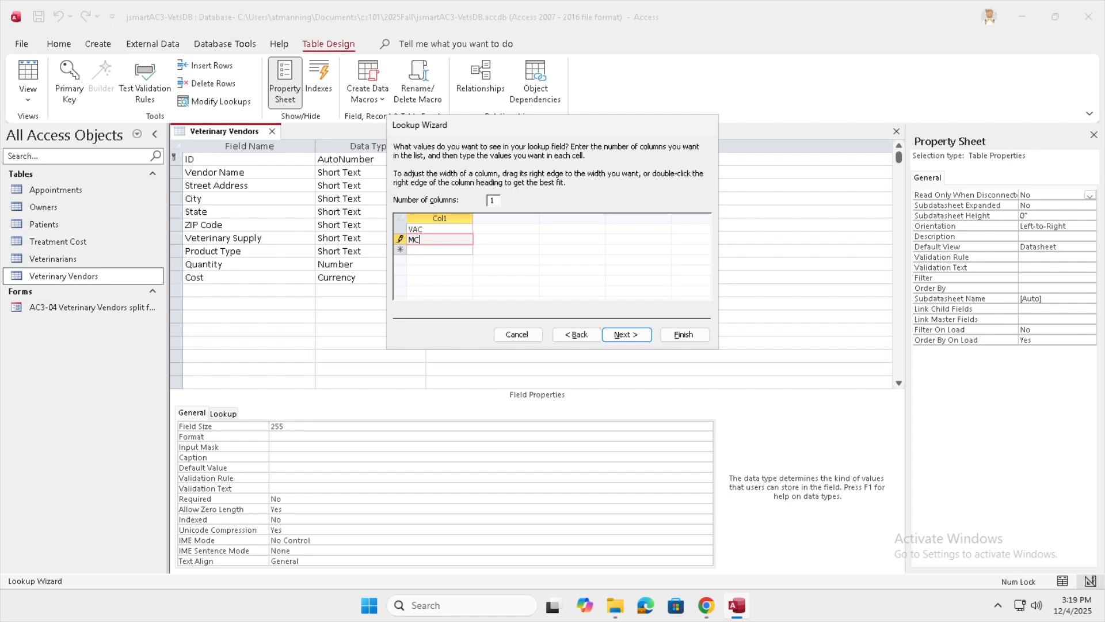
key("Tab")
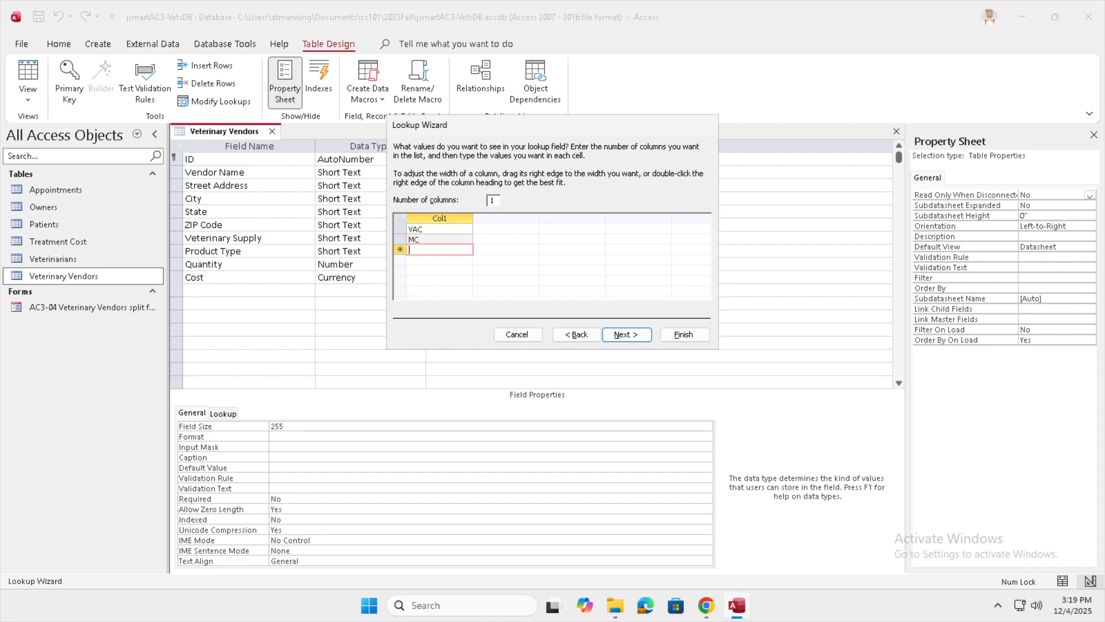
type("SUP")
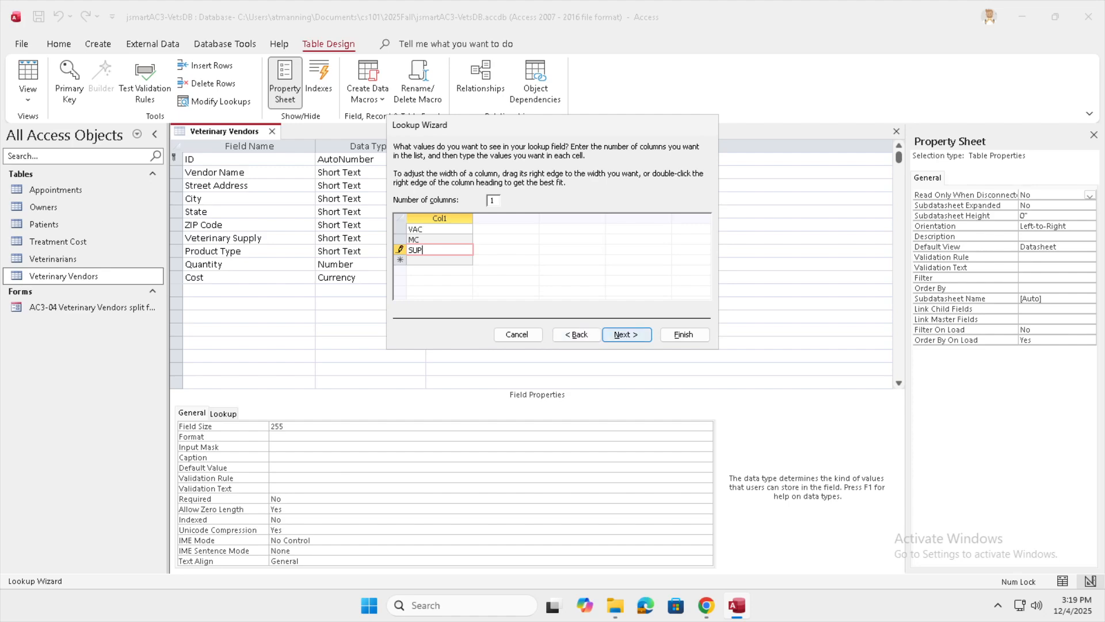
left_click(626, 335)
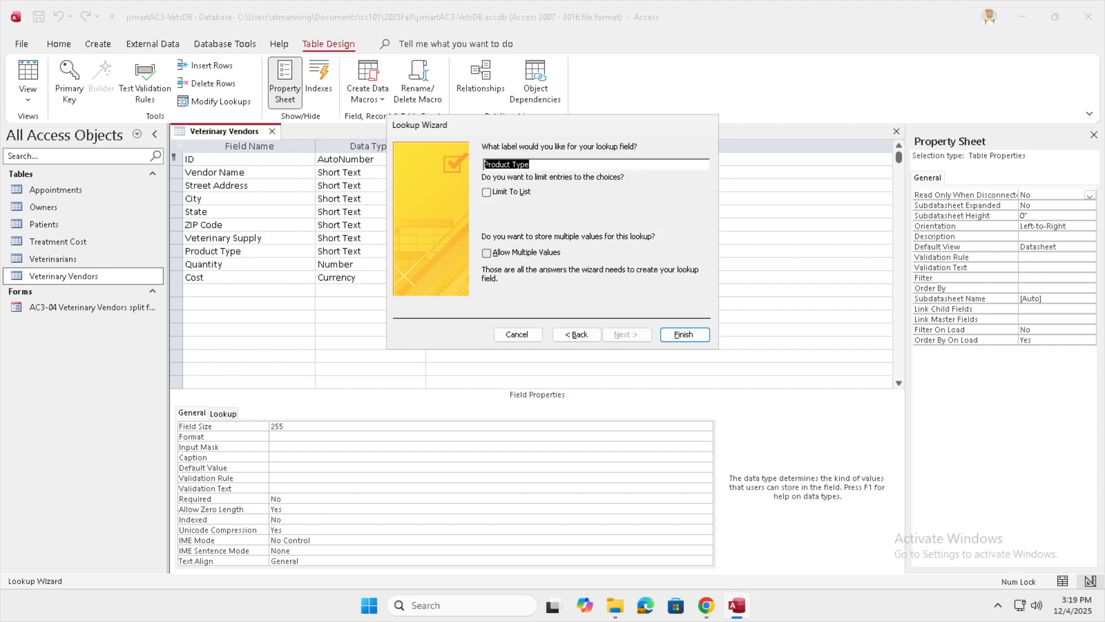
left_click(684, 335)
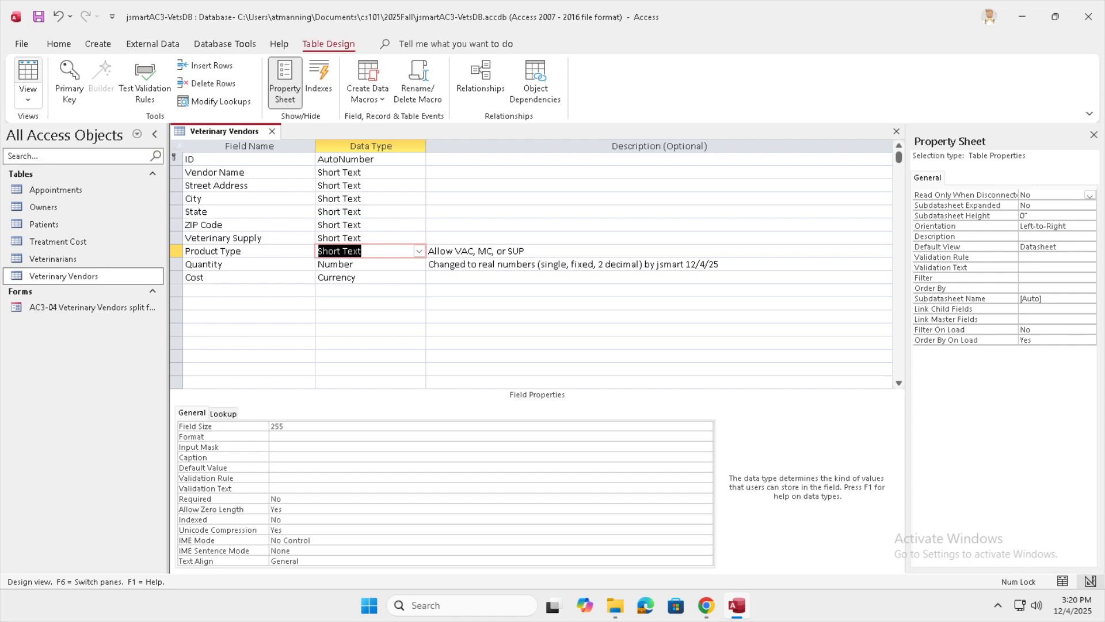
- Save the table, switch to Datasheet view and set Product Type to VAC for the Feline Rabies Vaccine and Canine Rabies Vaccine records
left_click(28, 78)
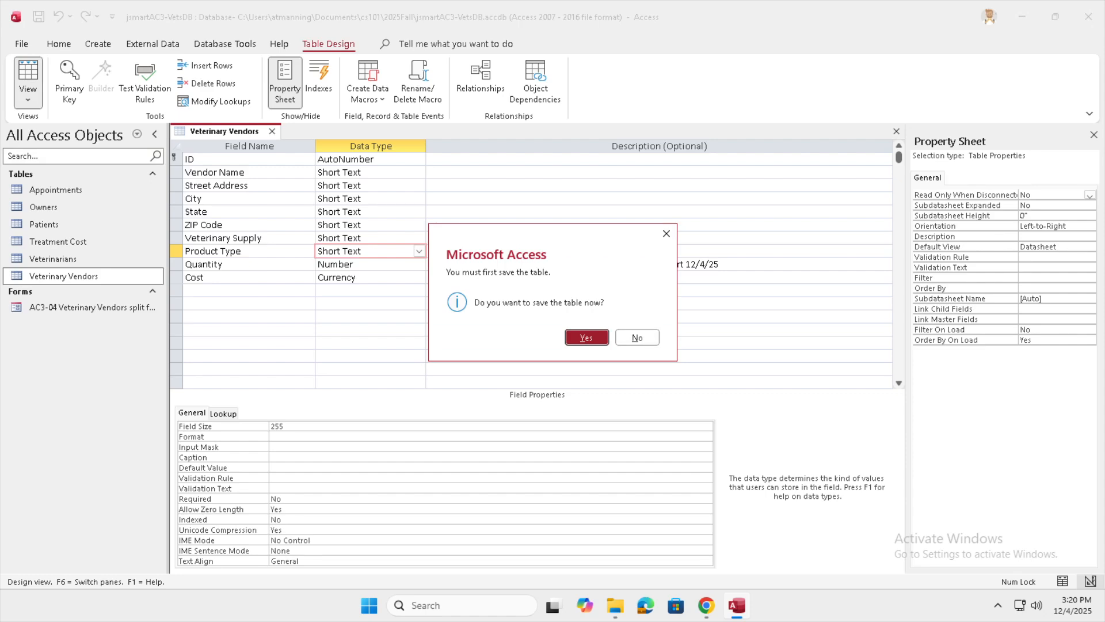
key("Return")
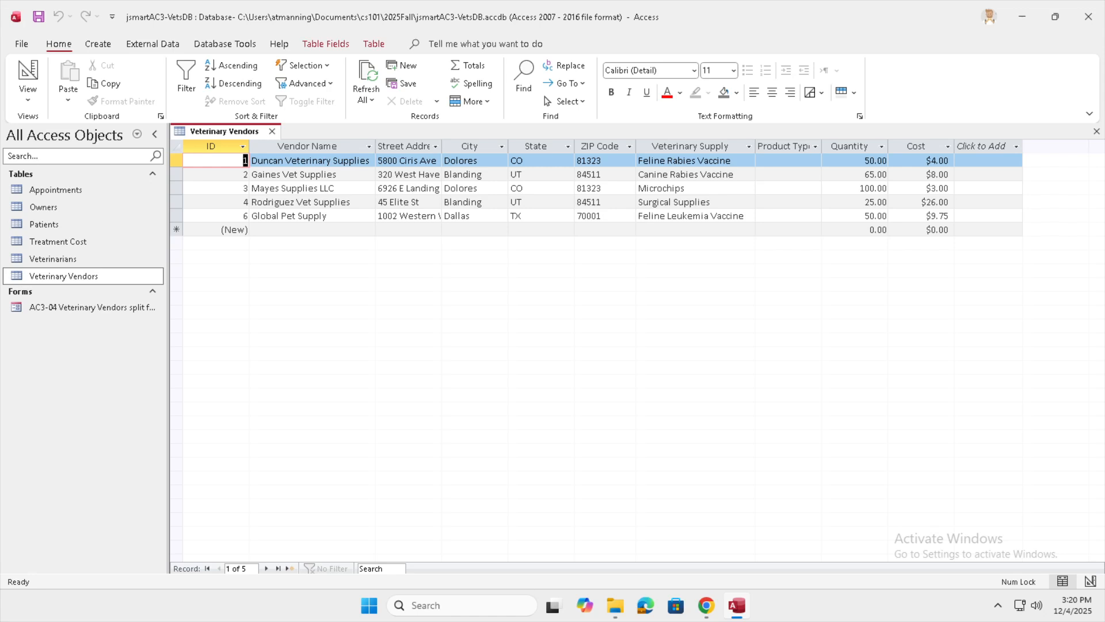
left_click(784, 161)
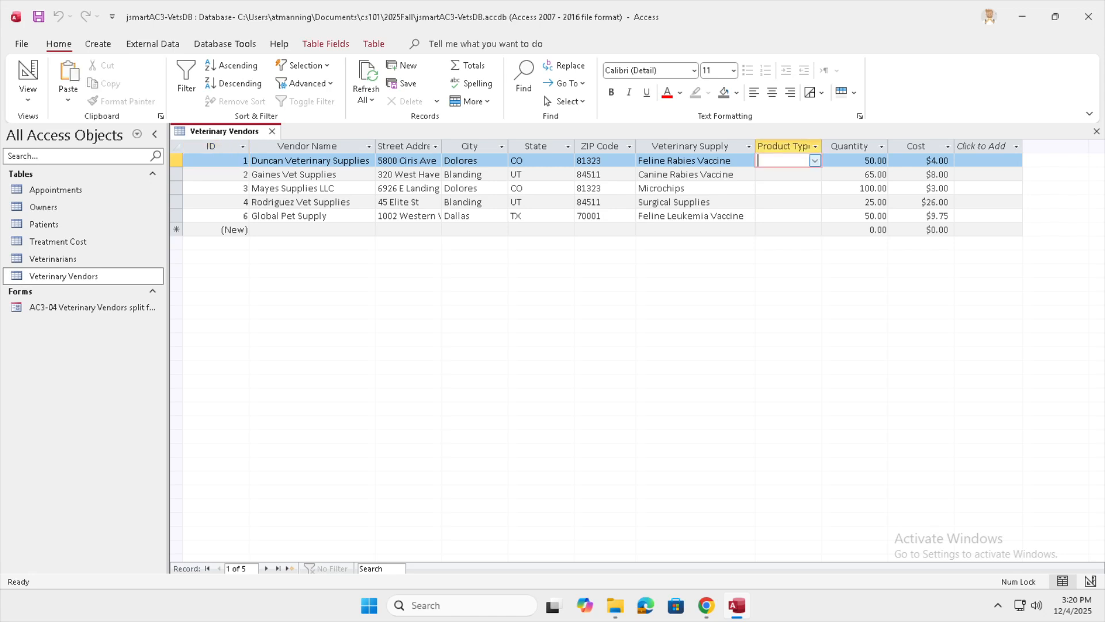
key("alt+Down")
key("Down")
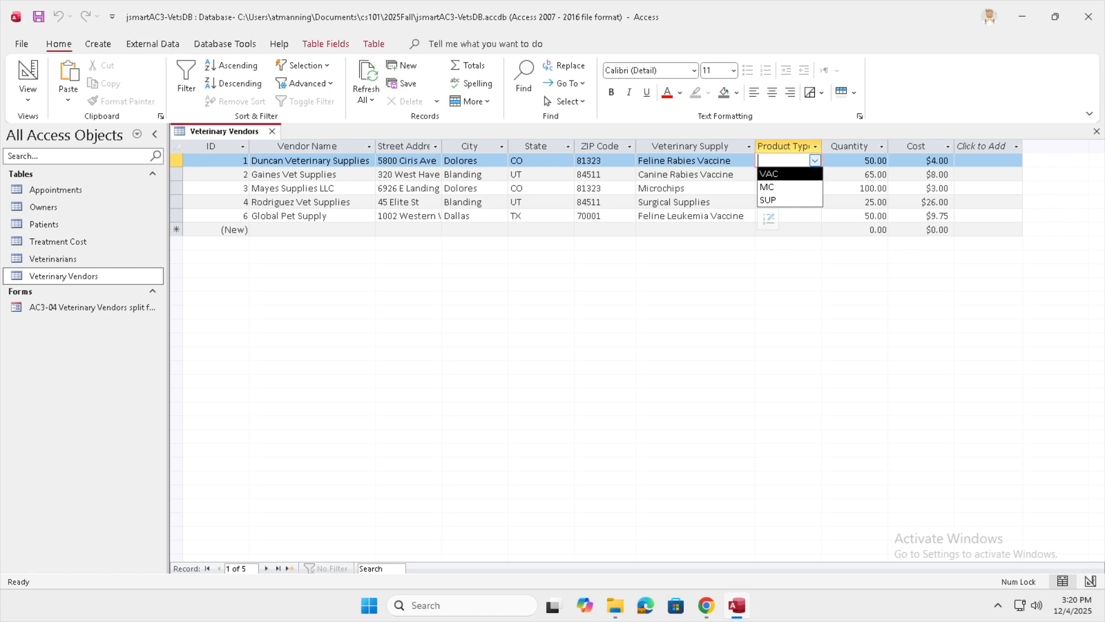
key("Return")
key("Down")
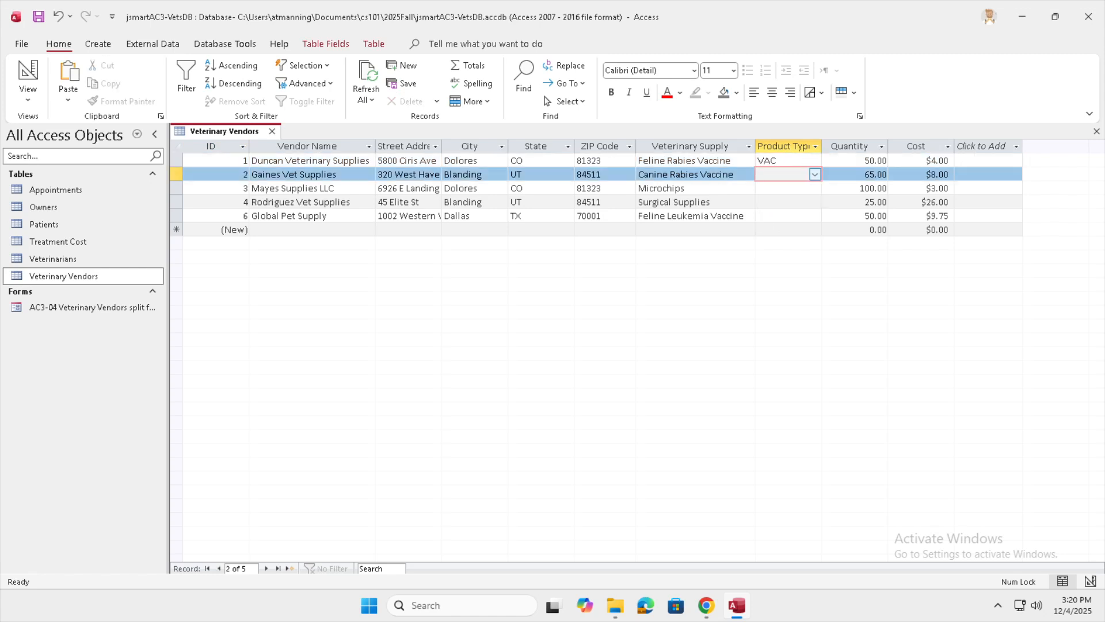
key("alt+Down")
key("Down")
key("Return")
key("Down")
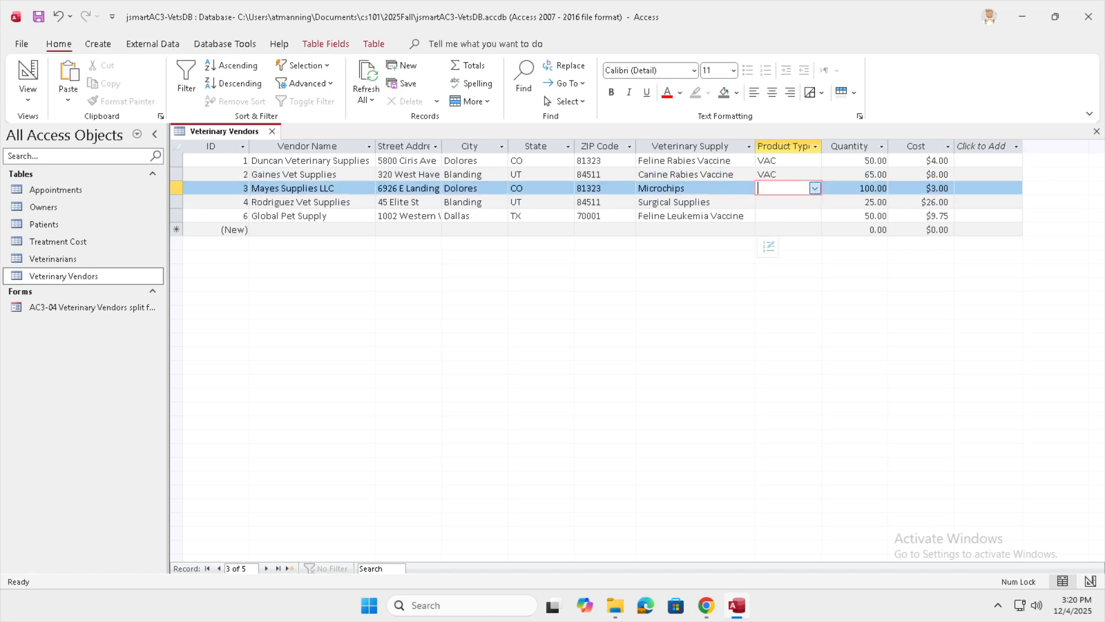
- Set Product Type to MC for the Microchips record and to SUP for the Surgical Supplies record, choosing from the lookup list
key("alt+Down")
key("Down")
key("Down")
key("Return")
key("Down")
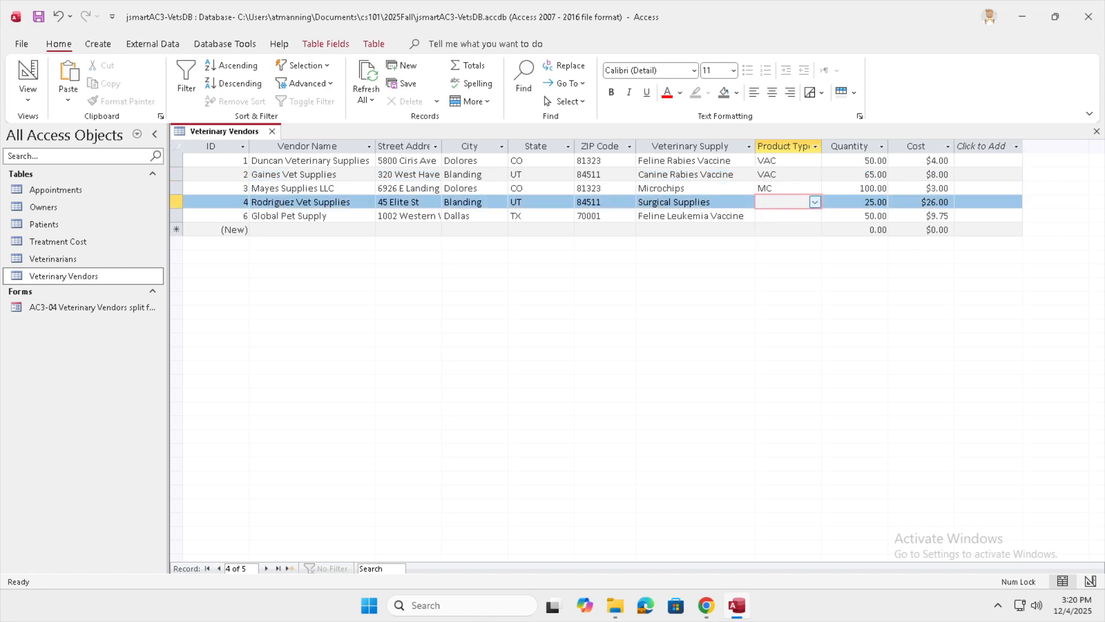
key("alt+Down")
key("Down")
key("Down")
key("Down")
key("Return")
key("Down")
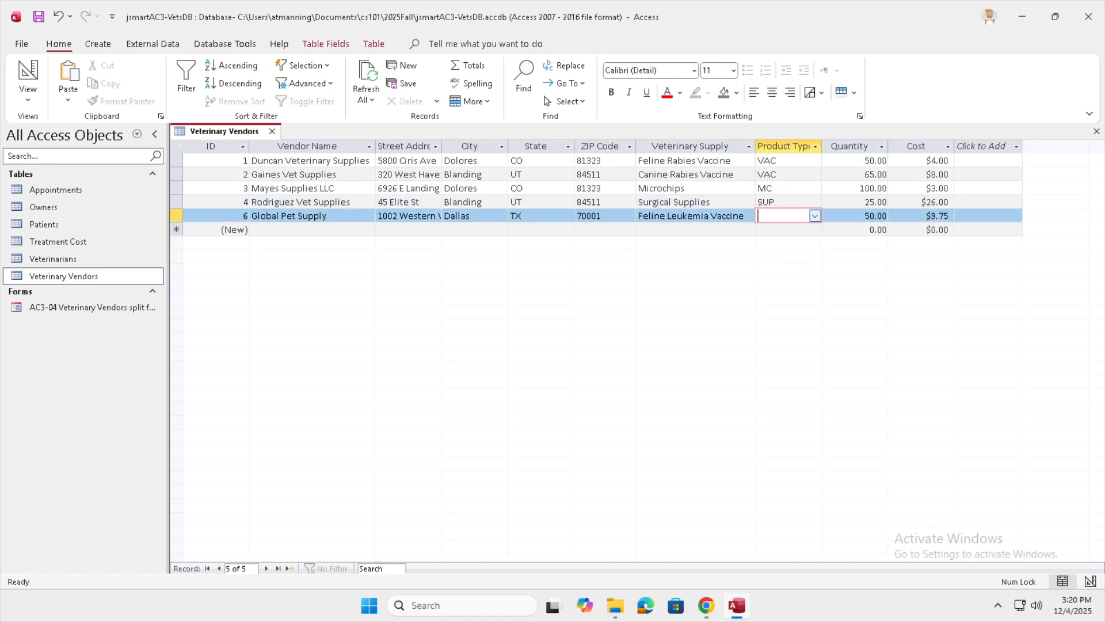
- Set Product Type to VAC for the Feline Leukemia Vaccine record
key("alt+Down")
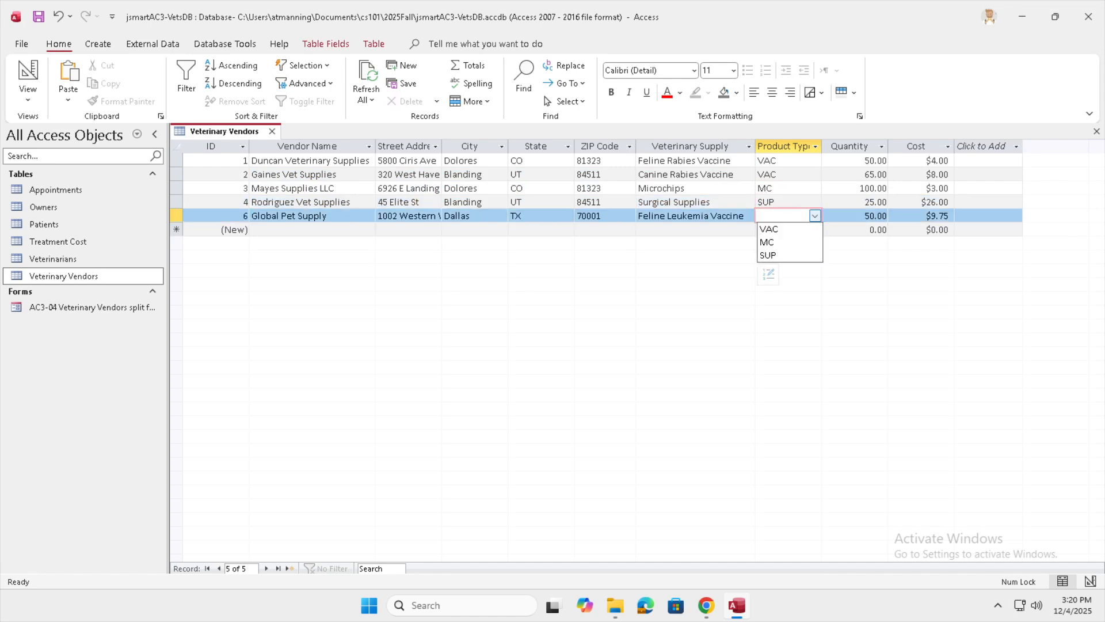
key("Down")
key("Return")
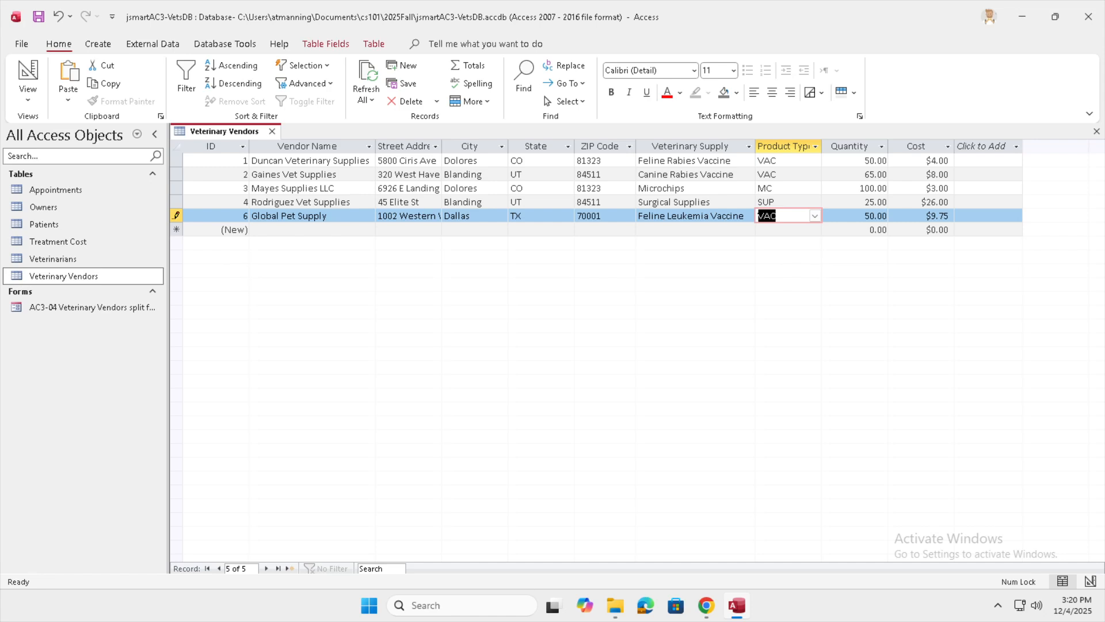
- Test the lookup field by entering the unlisted value DIET as the first record's Product Type, and undo the entry
left_click(768, 161)
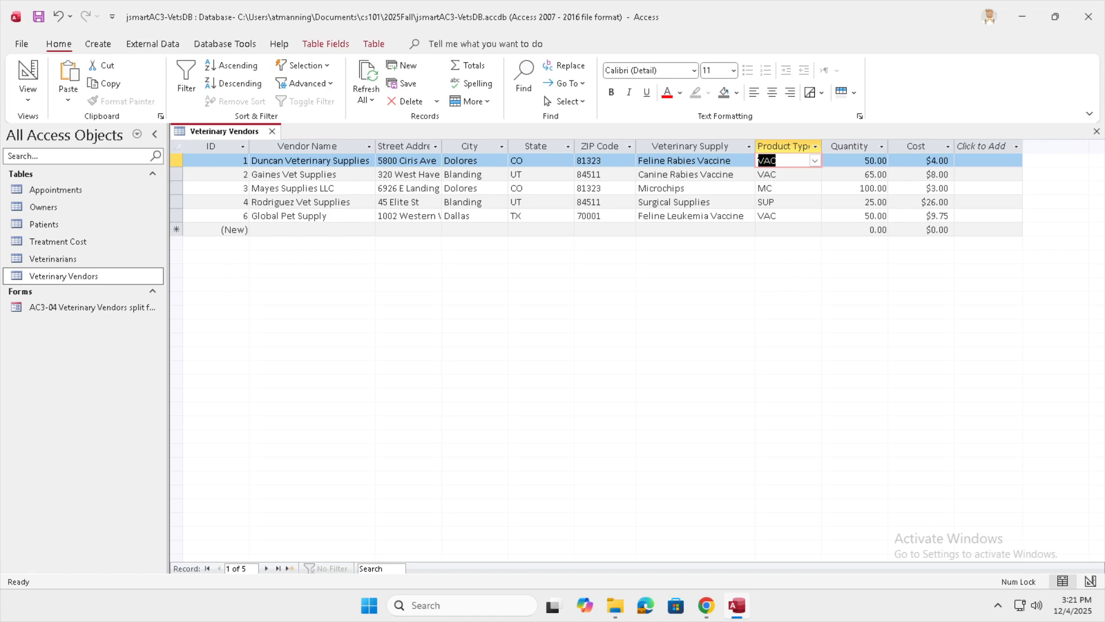
type("DIET")
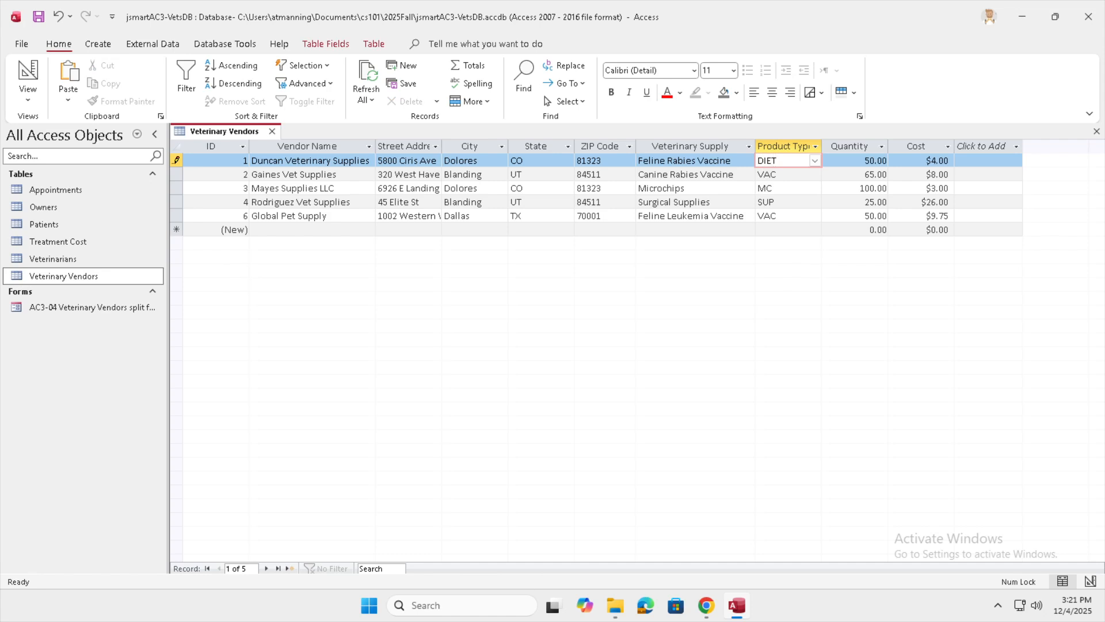
left_click(775, 175)
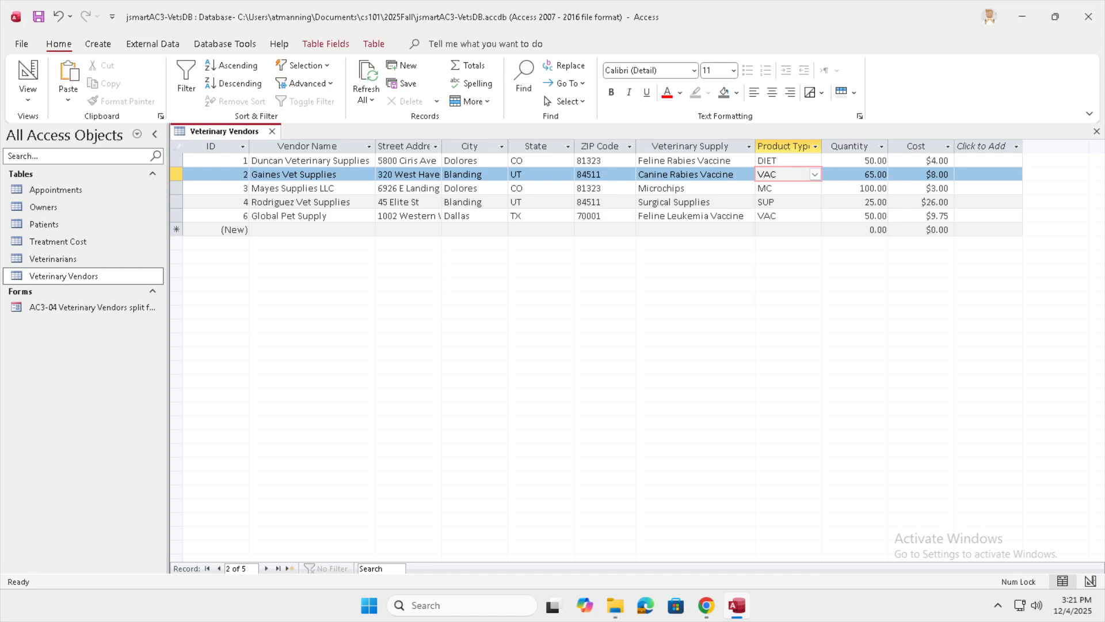
left_click(780, 161)
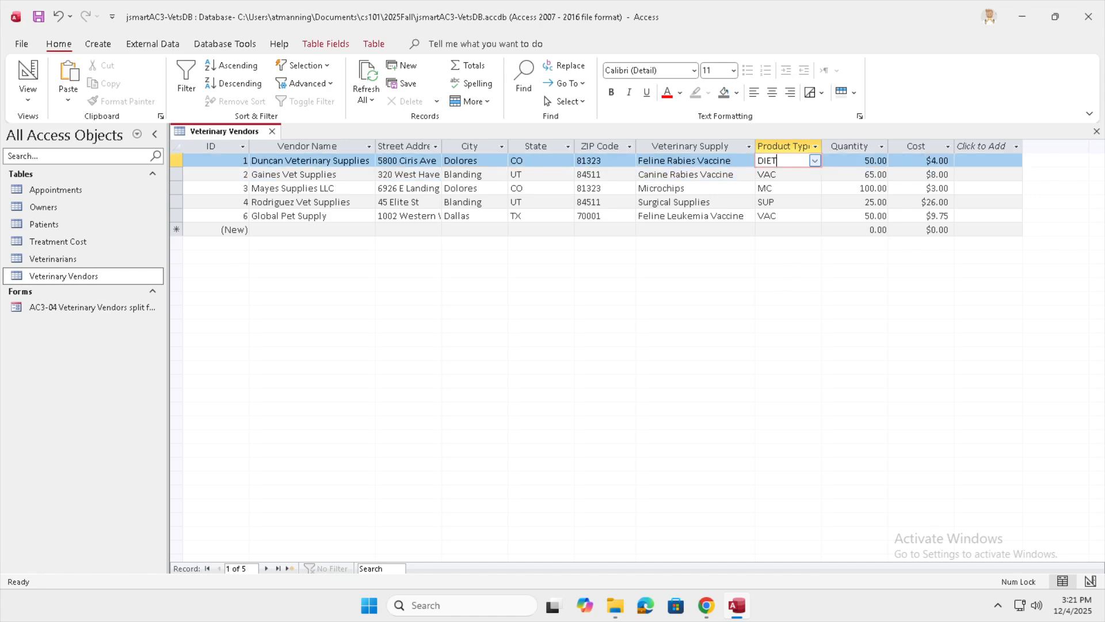
key("ctrl+z")
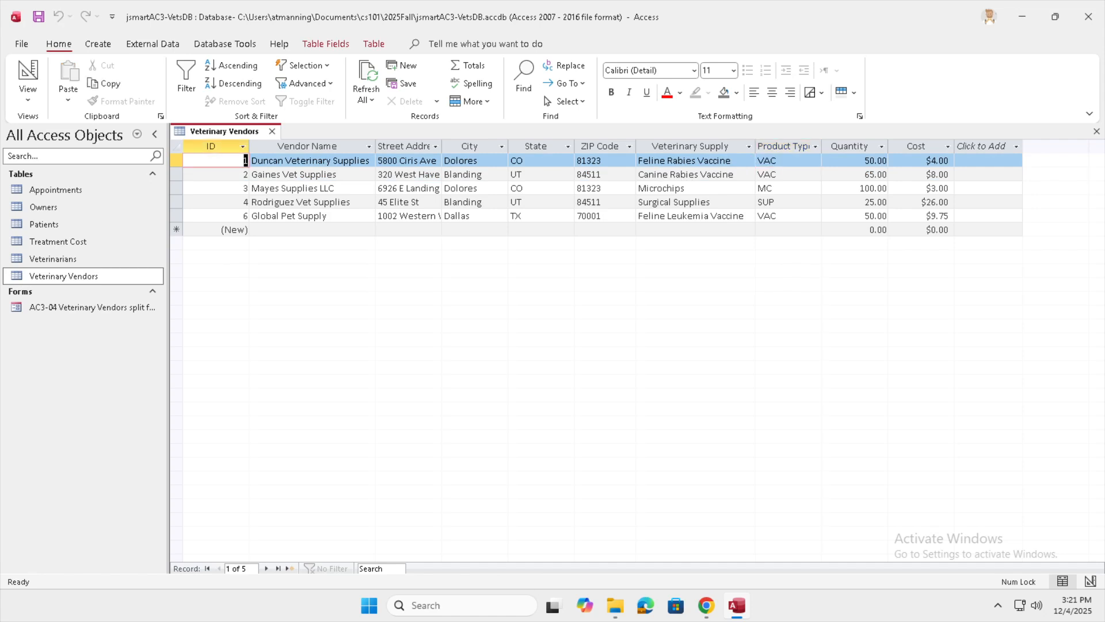
- Close the Veterinary Vendors table and open the Appointments table in Design view
left_click(757, 188)
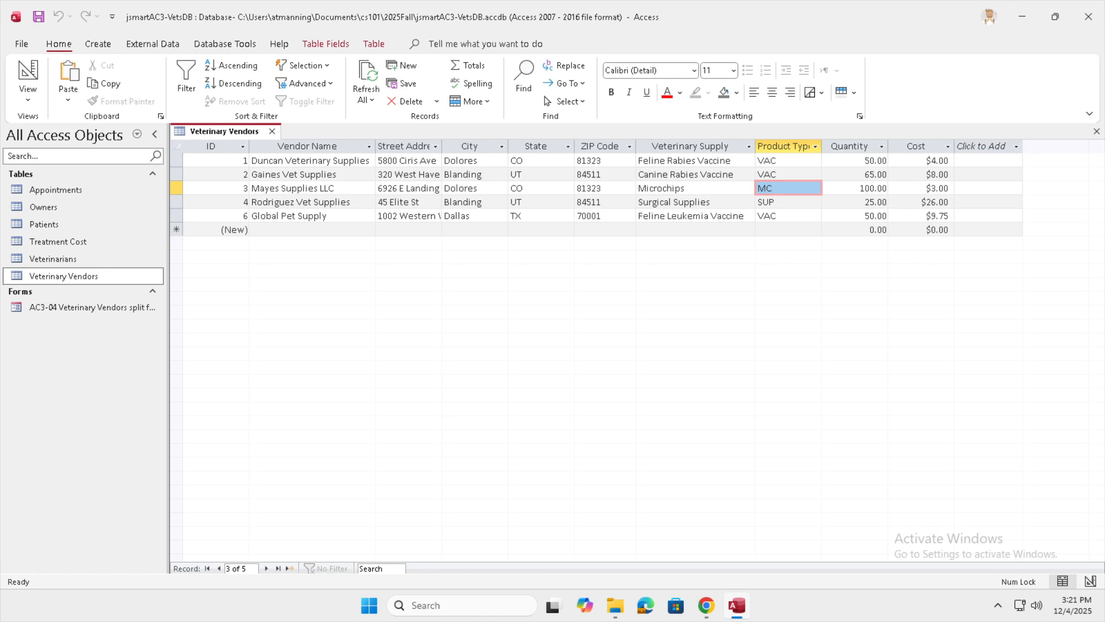
key("ctrl+w")
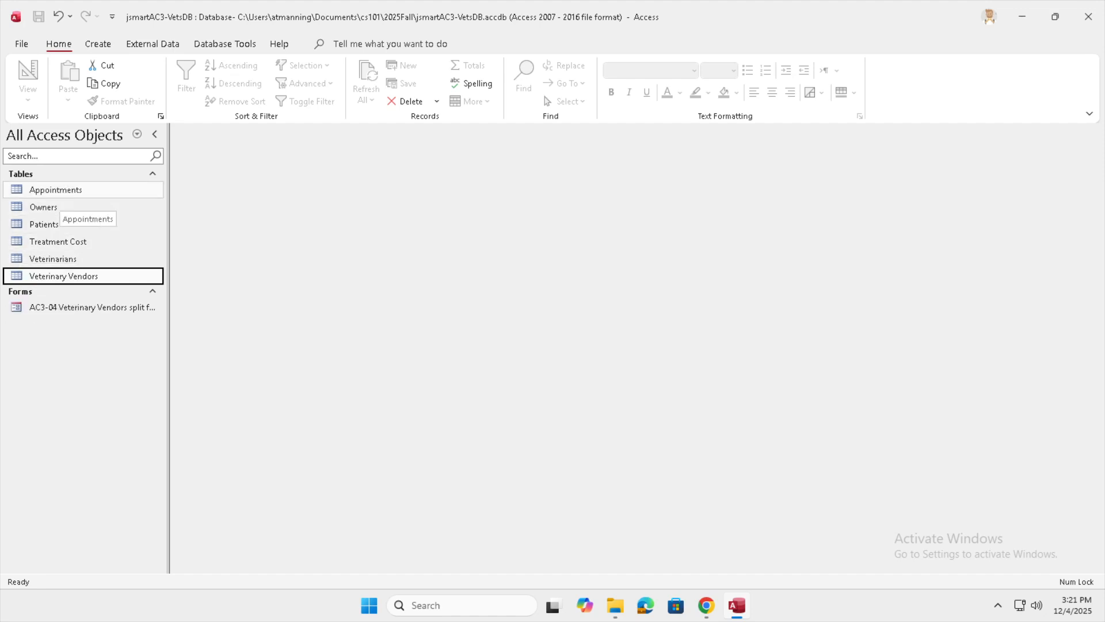
right_click(61, 190)
left_click(109, 221)
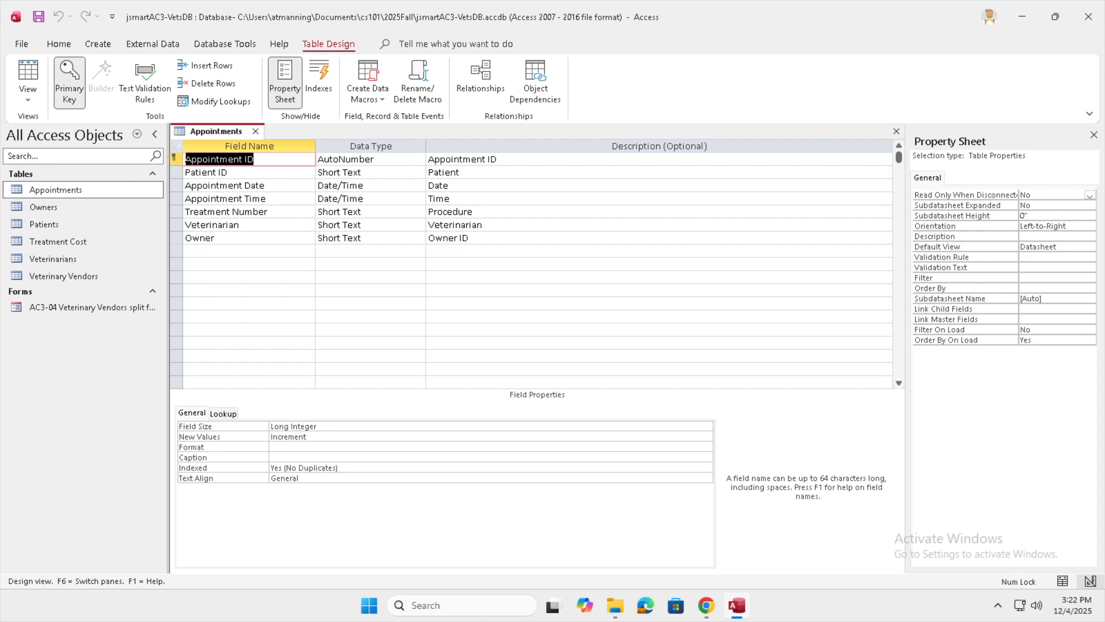
- Insert a new field named Service Abbreviation above Treatment Number, with the Short Text data type
right_click(176, 212)
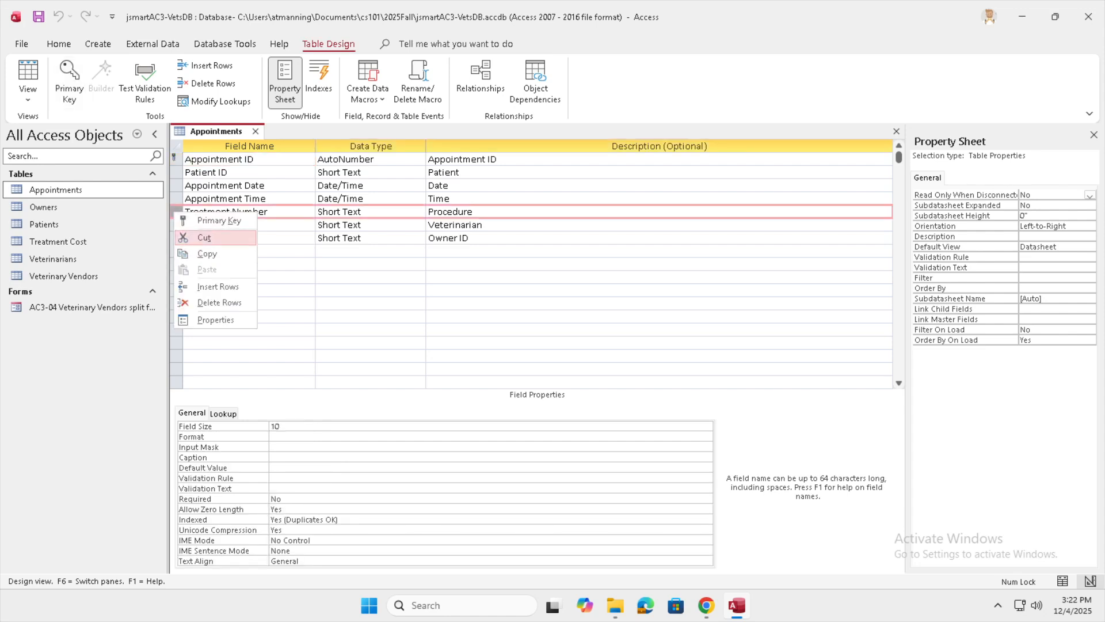
left_click(218, 286)
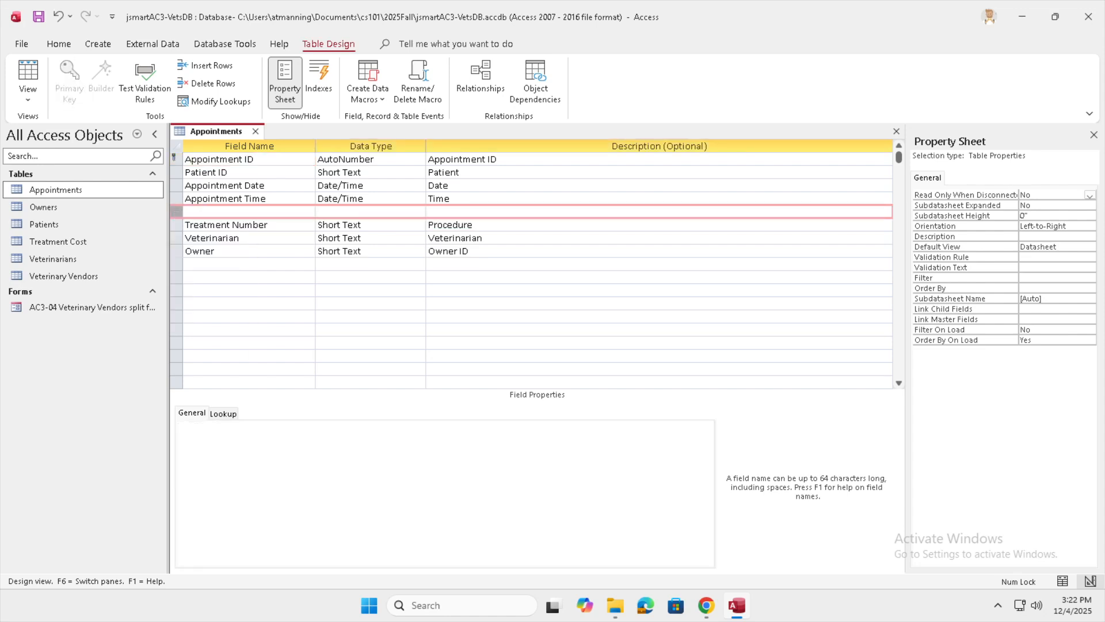
left_click(222, 212)
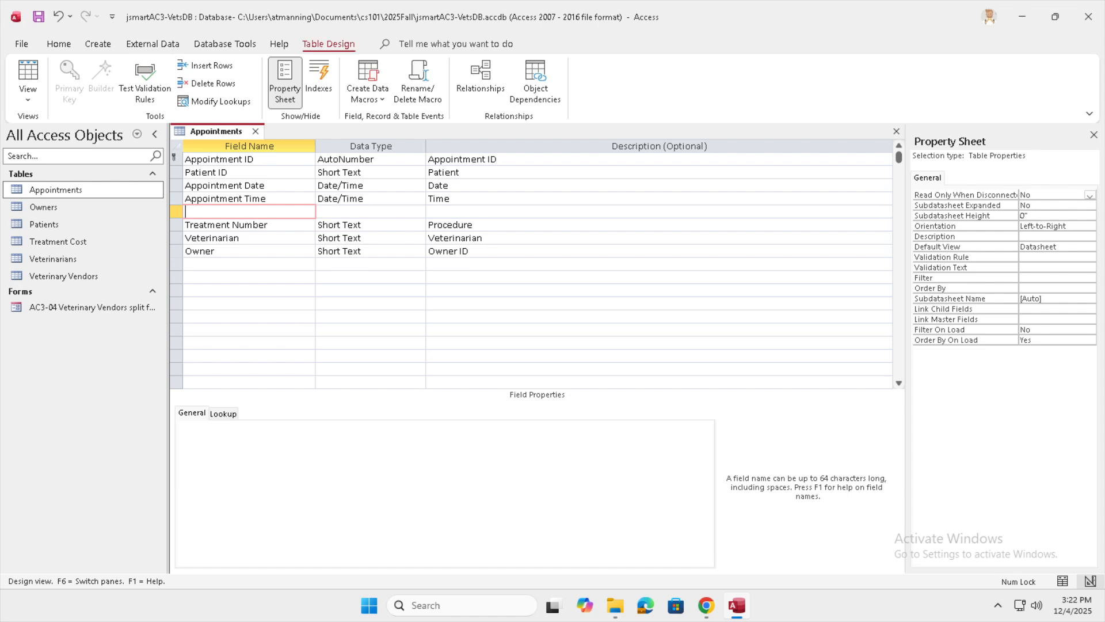
type("Service Abbreviation")
left_click(343, 211)
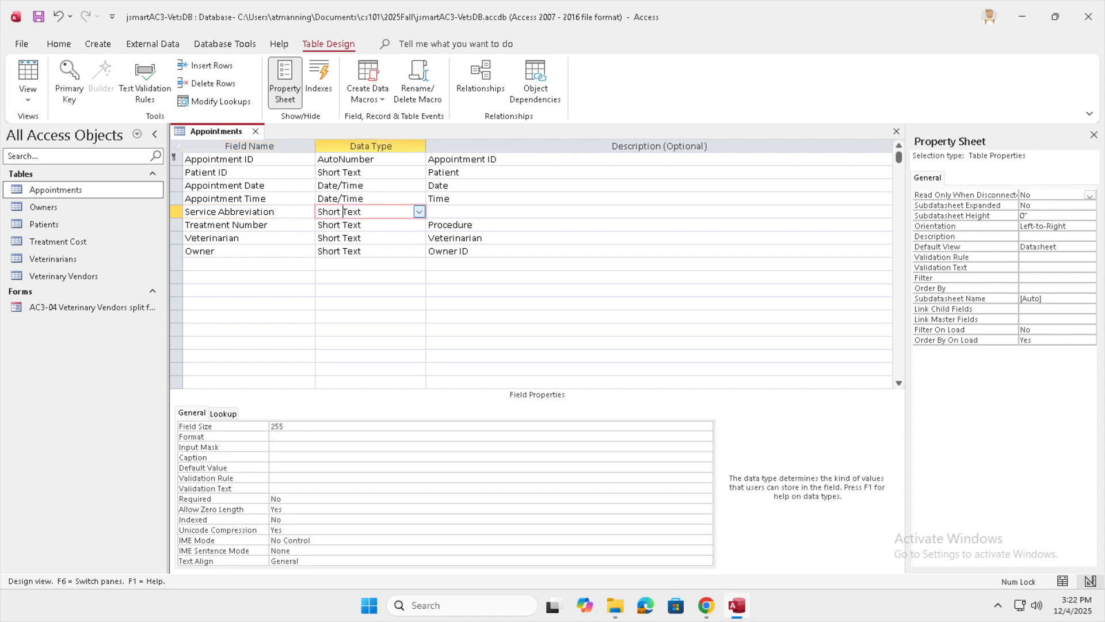
- Start the Lookup Wizard for the Service Abbreviation field and take its values from the existing Treatment Cost table
left_click(419, 212)
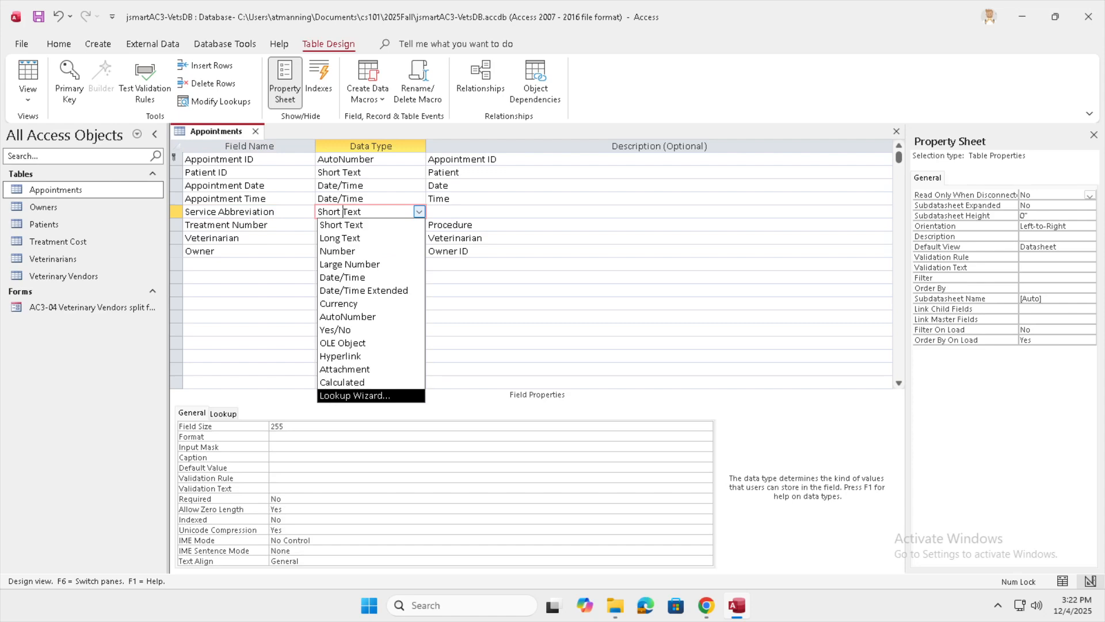
key("Return")
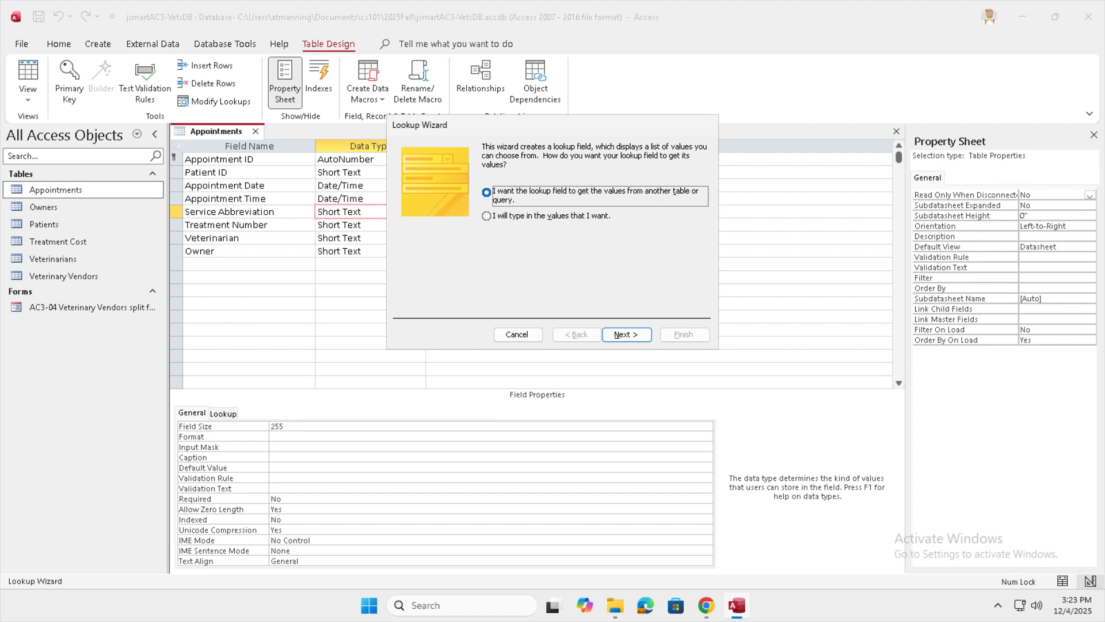
key("Return")
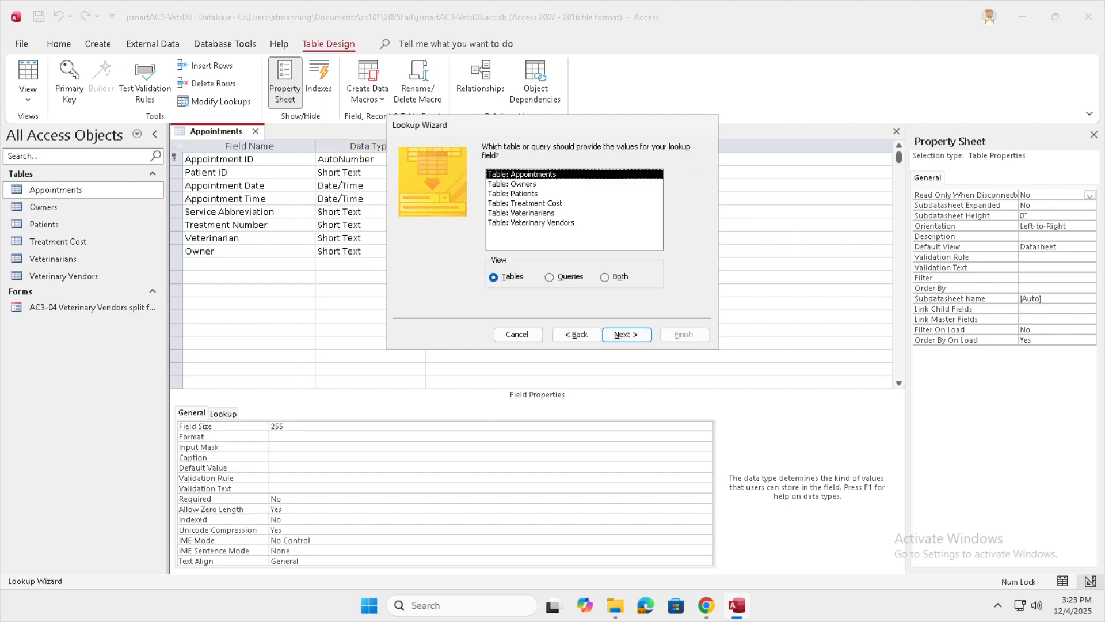
left_click(525, 203)
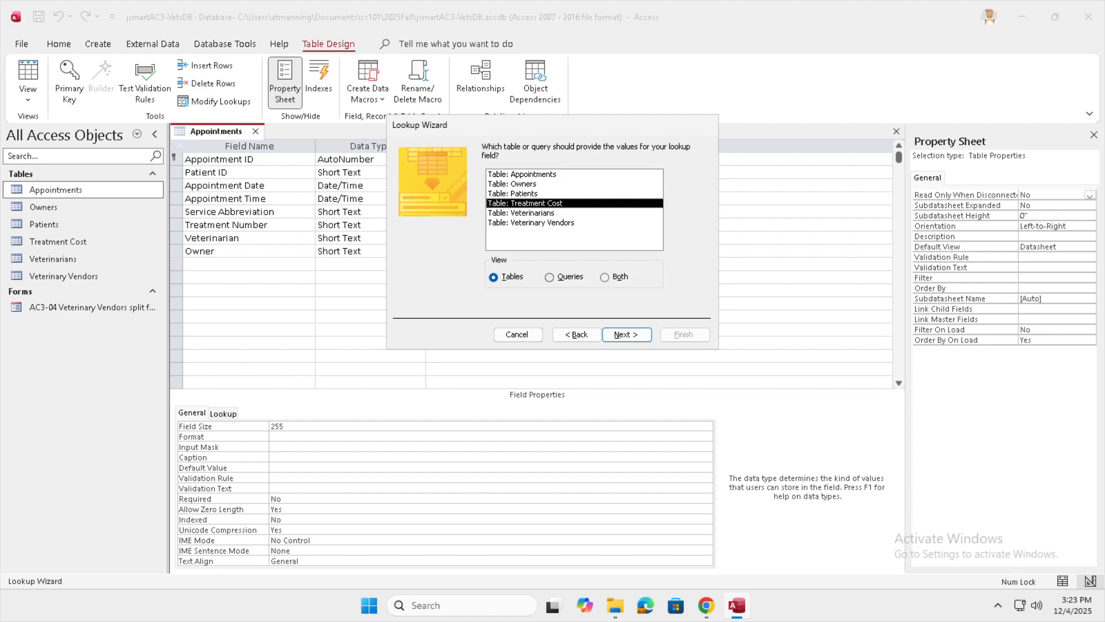
left_click(626, 334)
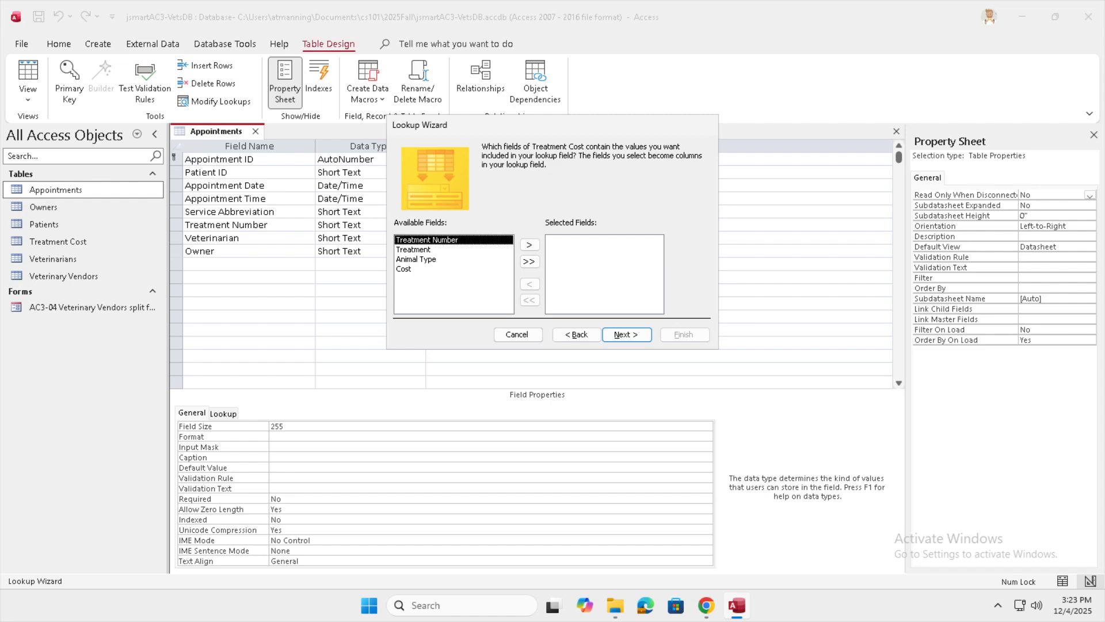
- Include the Treatment Number and Treatment fields in the lookup and sort it by Treatment Number in ascending order
double_click(427, 240)
double_click(427, 240)
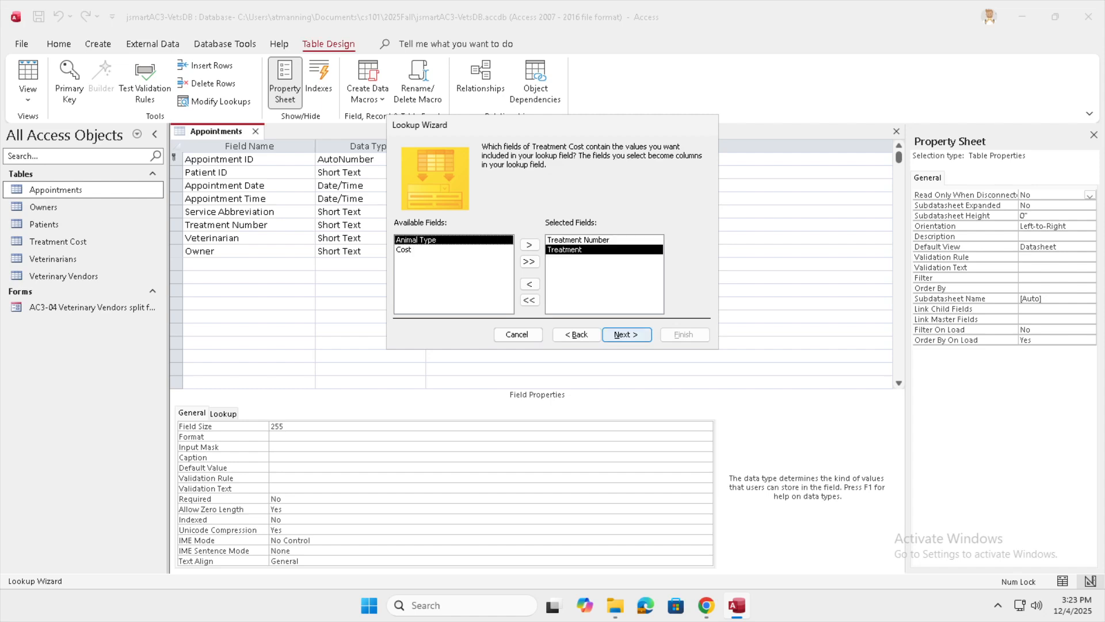
left_click(626, 334)
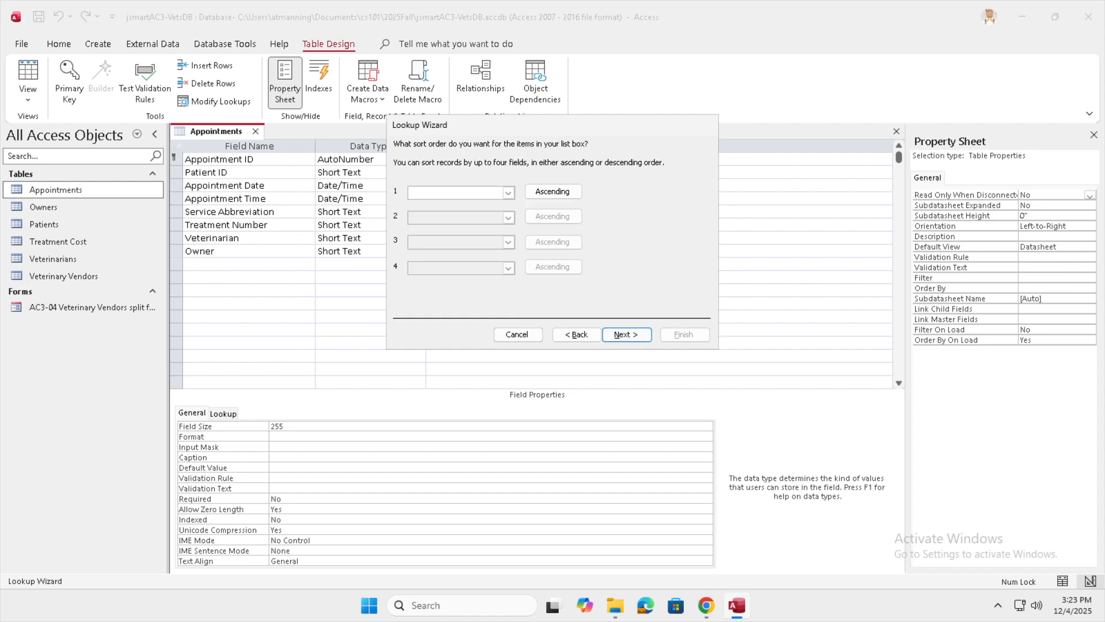
left_click(508, 192)
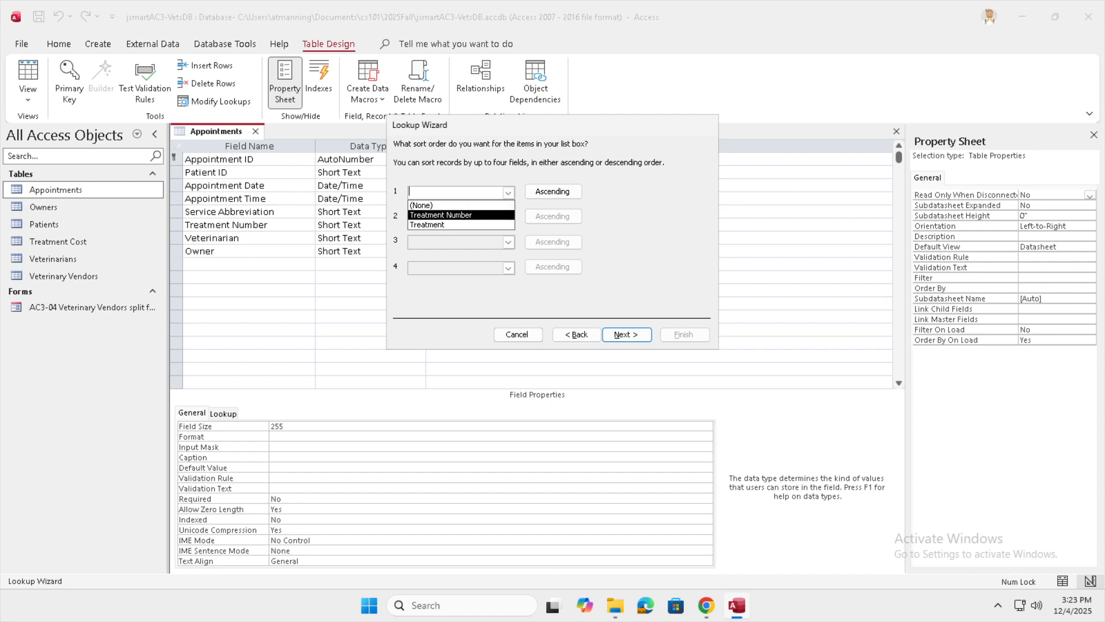
left_click(440, 215)
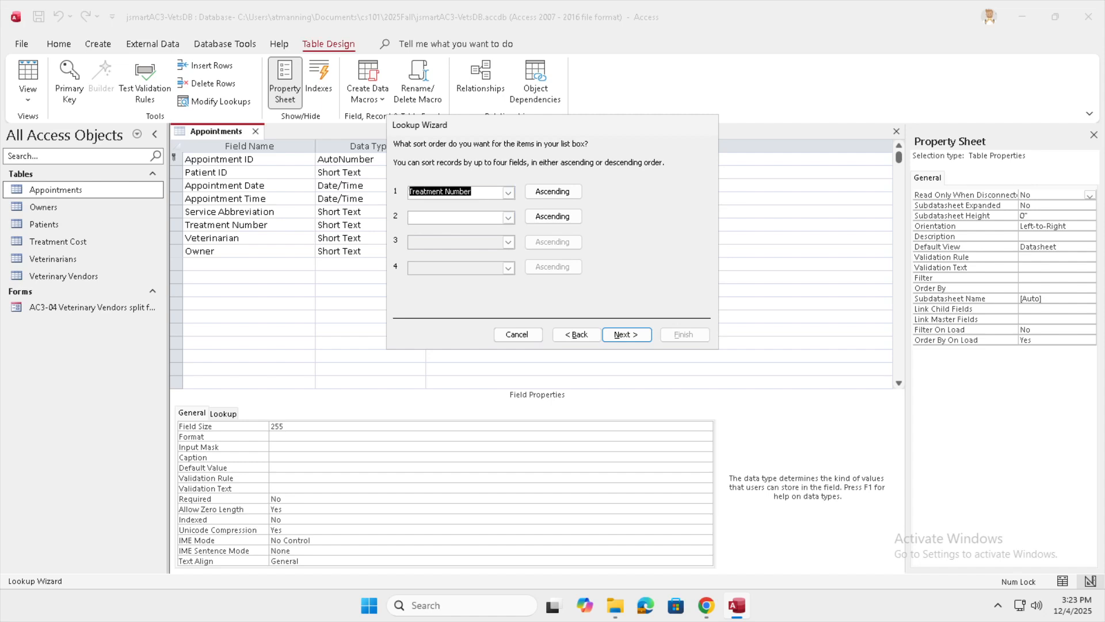
left_click(626, 334)
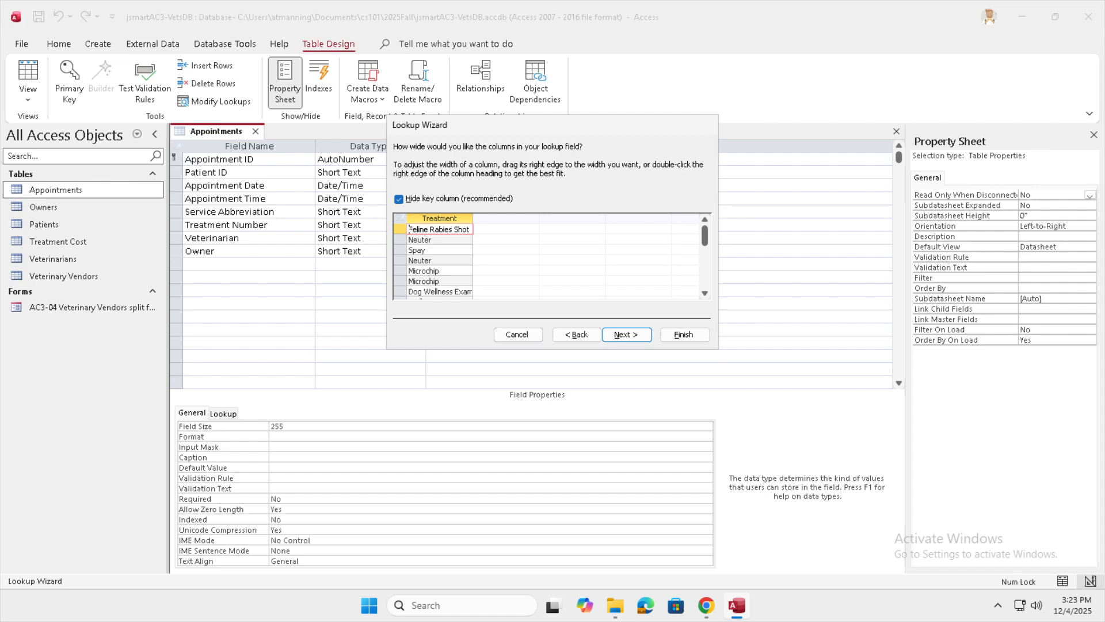
- Show the key column in the lookup, narrowing the Treatment Number column and widening the Treatment column to fit the treatment names
key("alt+h")
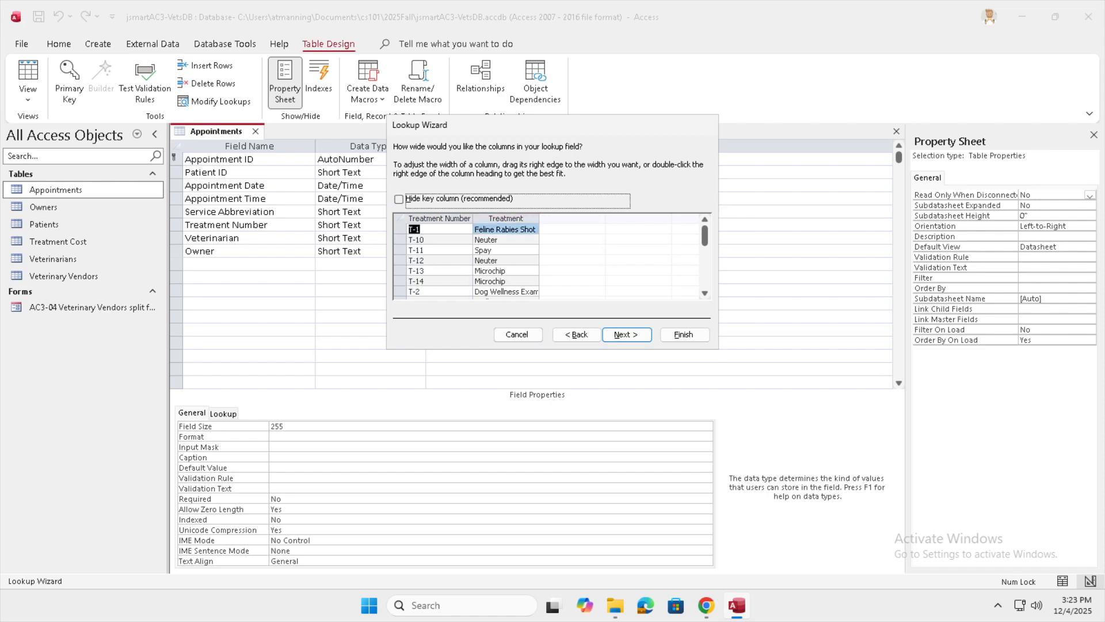
left_click_drag(472, 218, 544, 218)
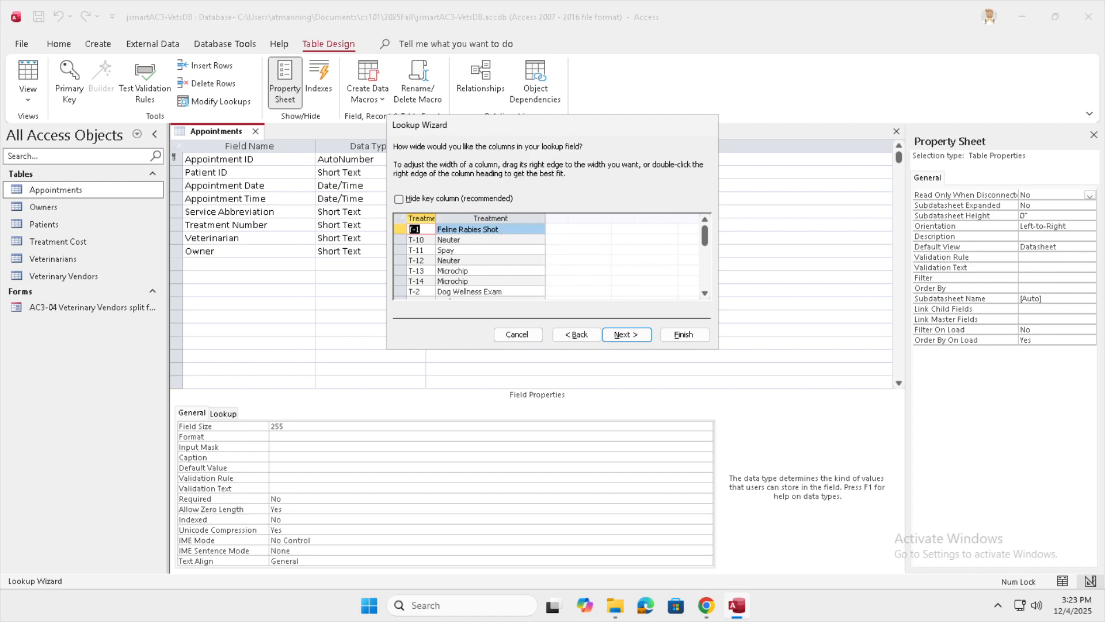
left_click_drag(545, 218, 560, 218)
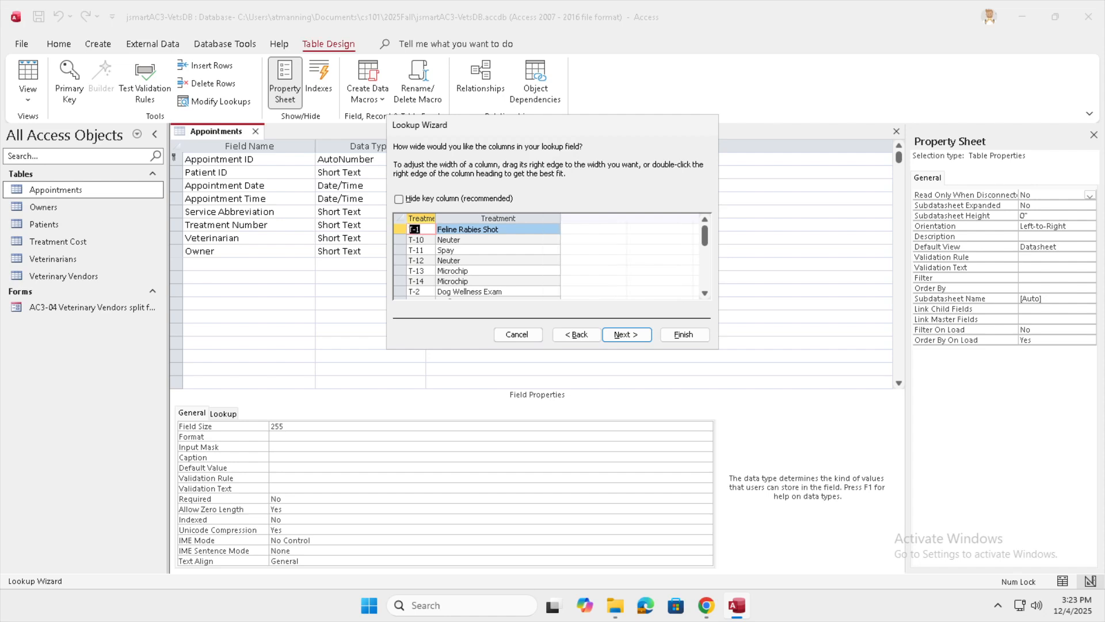
- Slightly widen the lookup's Treatment Number column and remove the sort field from the lookup, leaving its sort order at (None)
left_click_drag(435, 219, 436, 218)
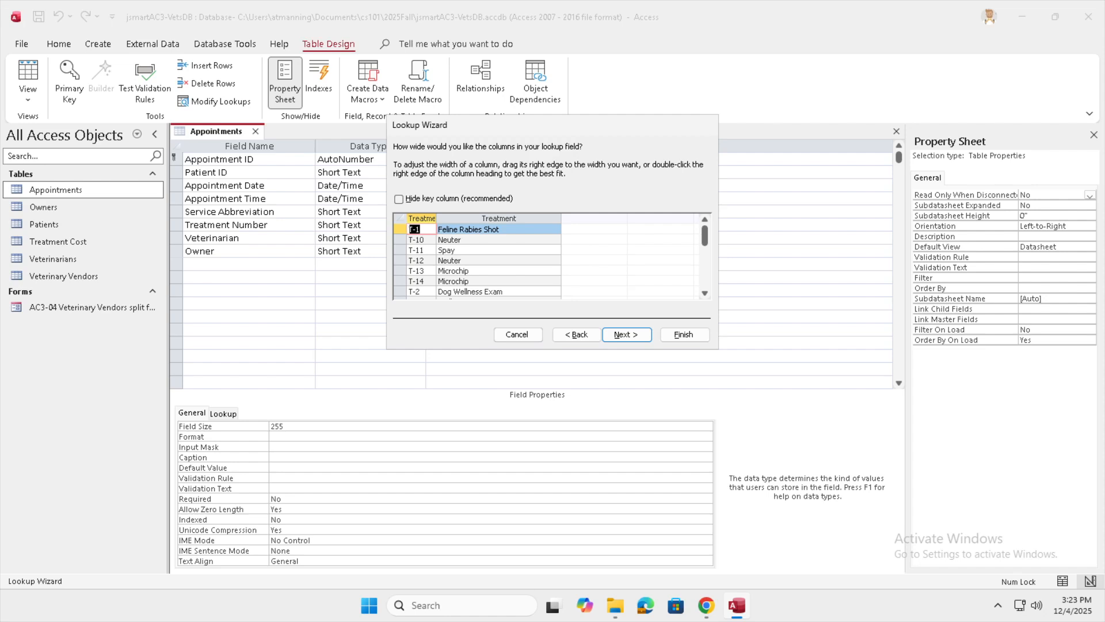
left_click(576, 334)
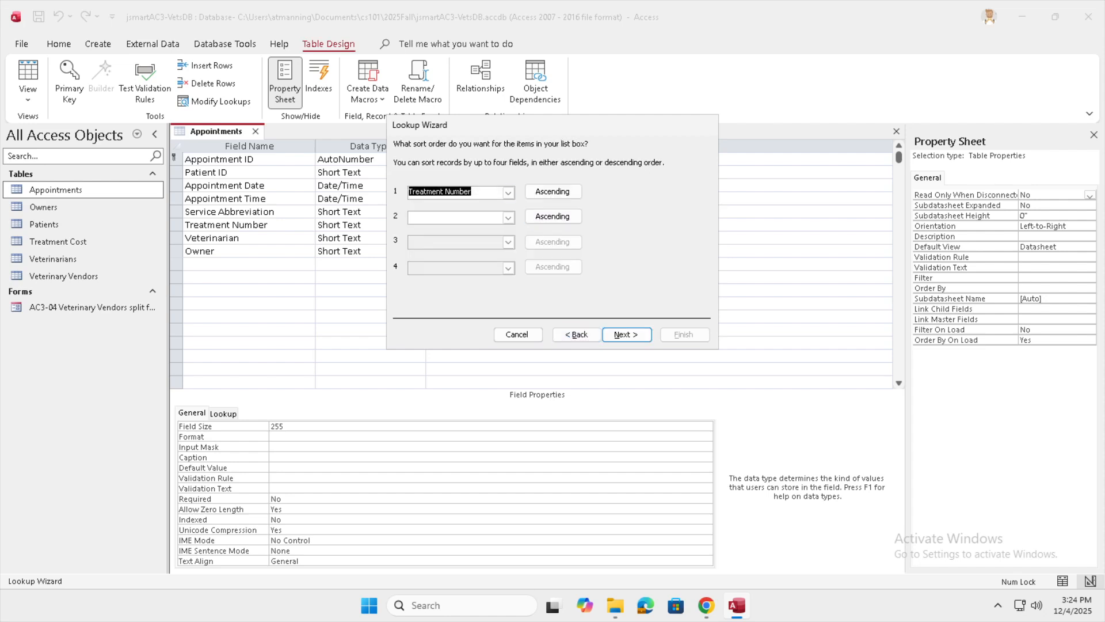
left_click(508, 193)
left_click(425, 204)
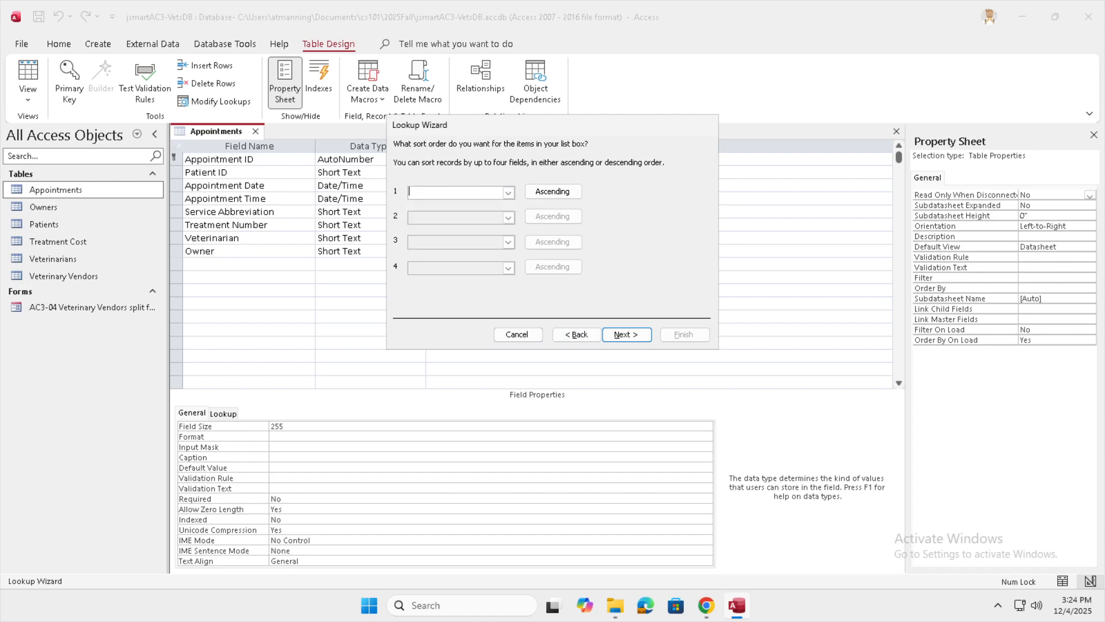
key("Return")
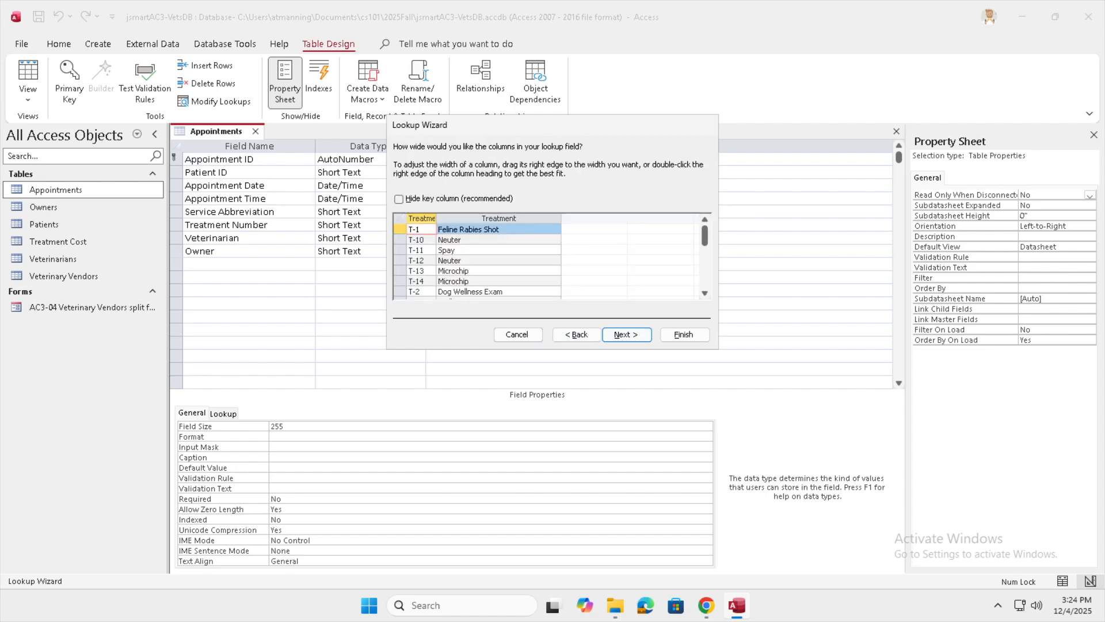
mouse_move(705, 235)
left_mouse_down()
mouse_move(704, 296)
mouse_move(705, 237)
left_mouse_up()
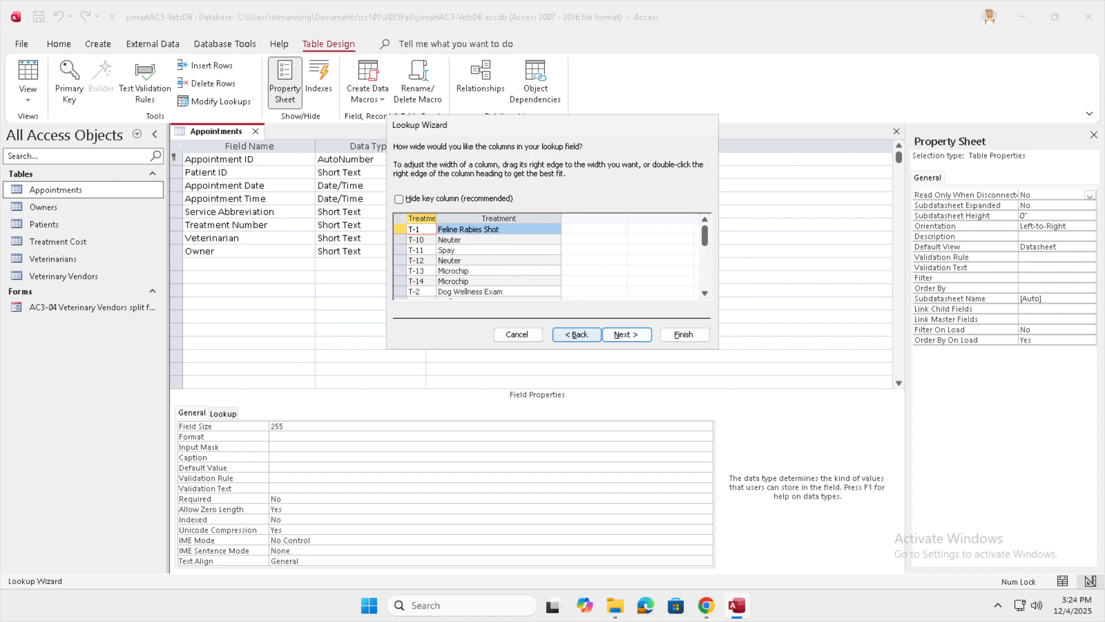
left_click(577, 335)
left_click(508, 193)
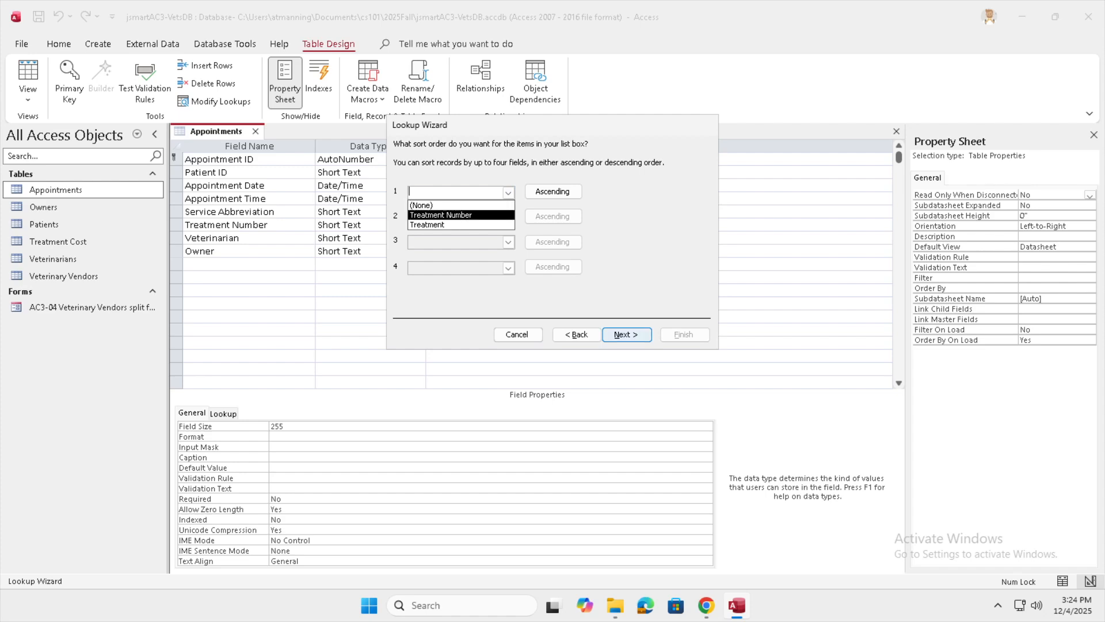
left_click(626, 334)
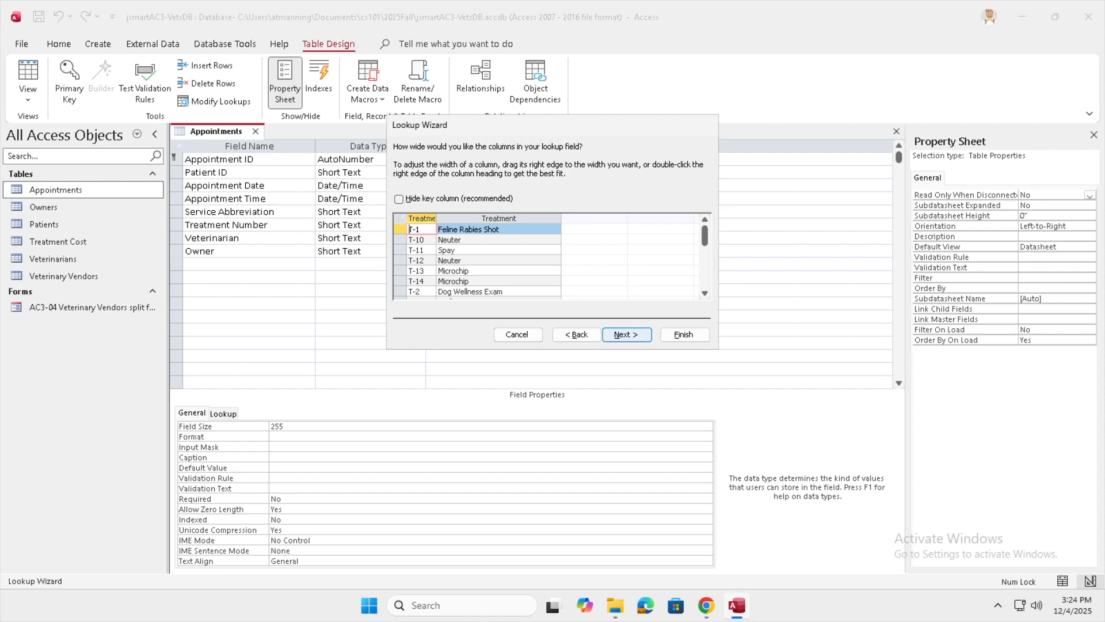
- Store Treatment Number as the lookup value, allow multiple values, and finish the Service Abbreviation lookup with the table saved
left_click(626, 334)
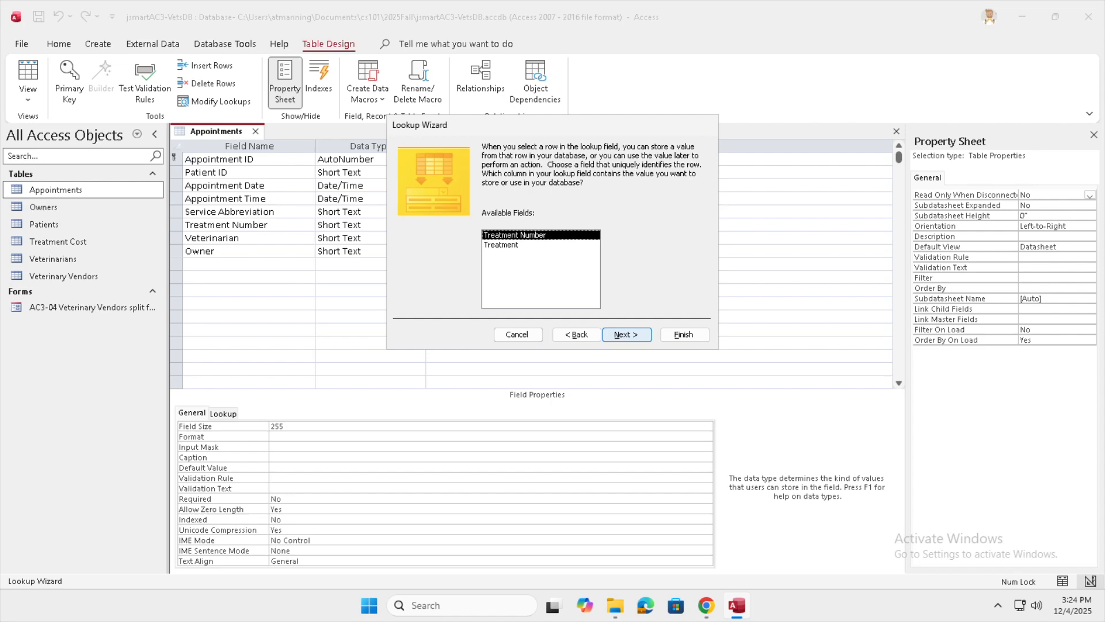
key("Return")
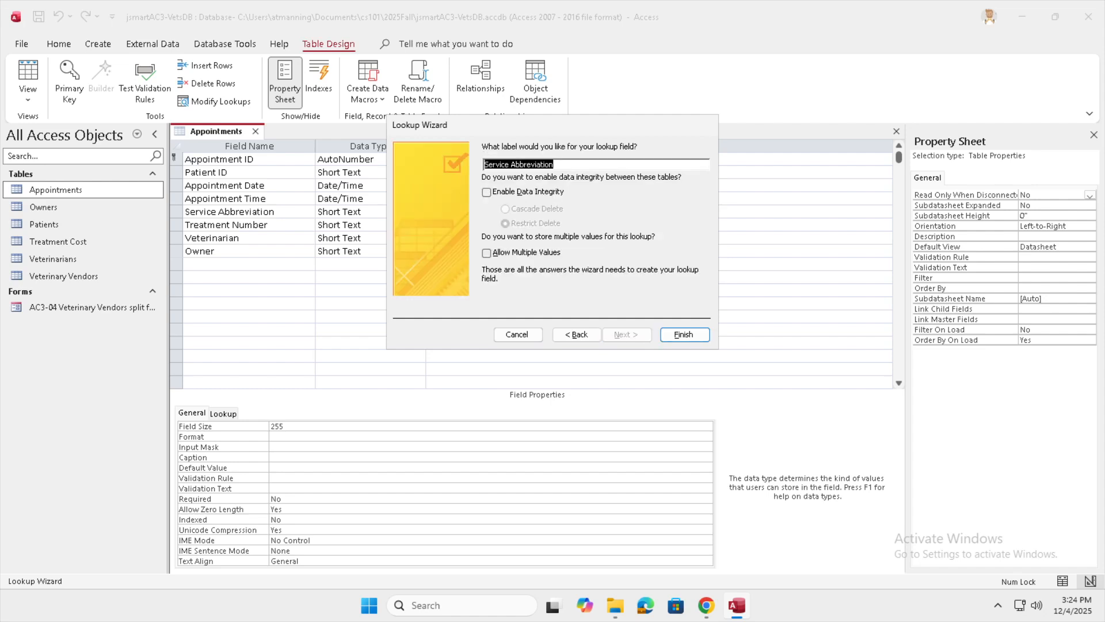
left_click(487, 253)
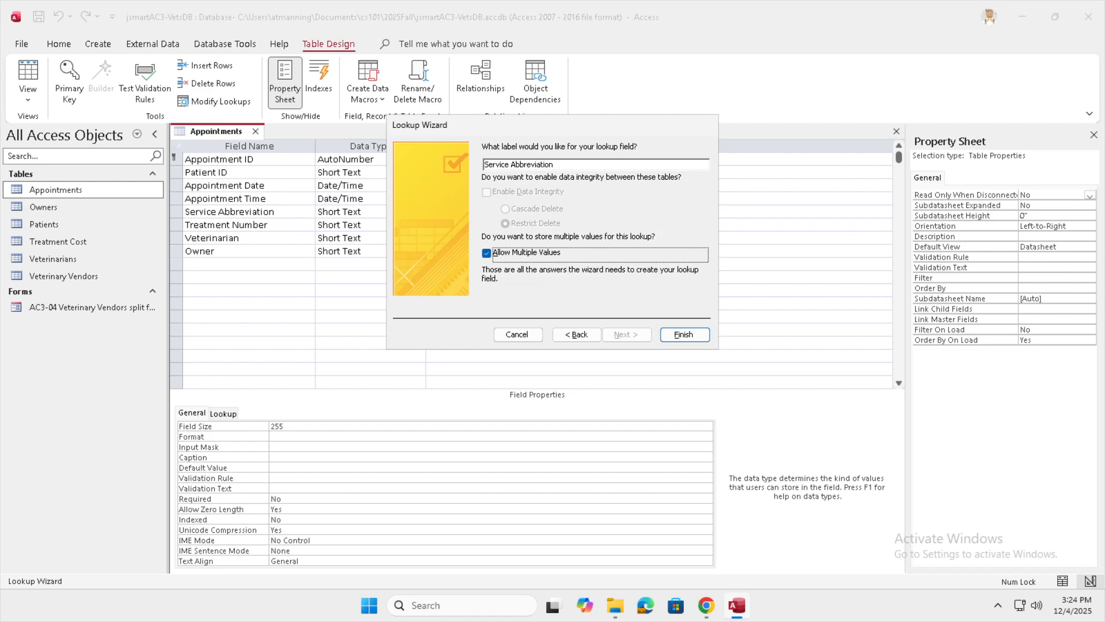
left_click(684, 335)
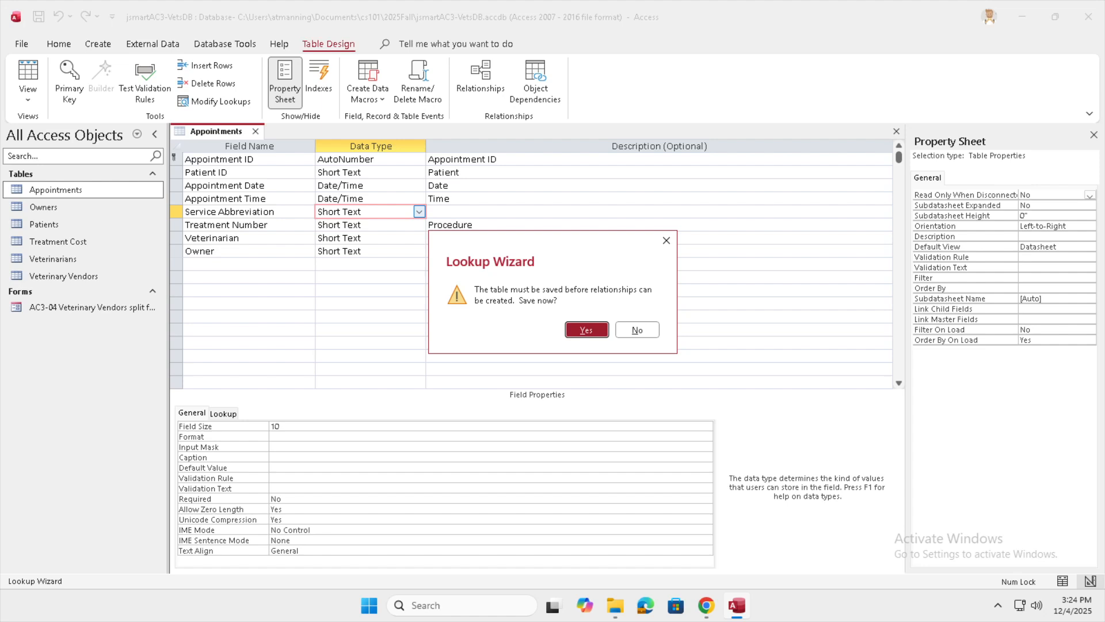
key("Return")
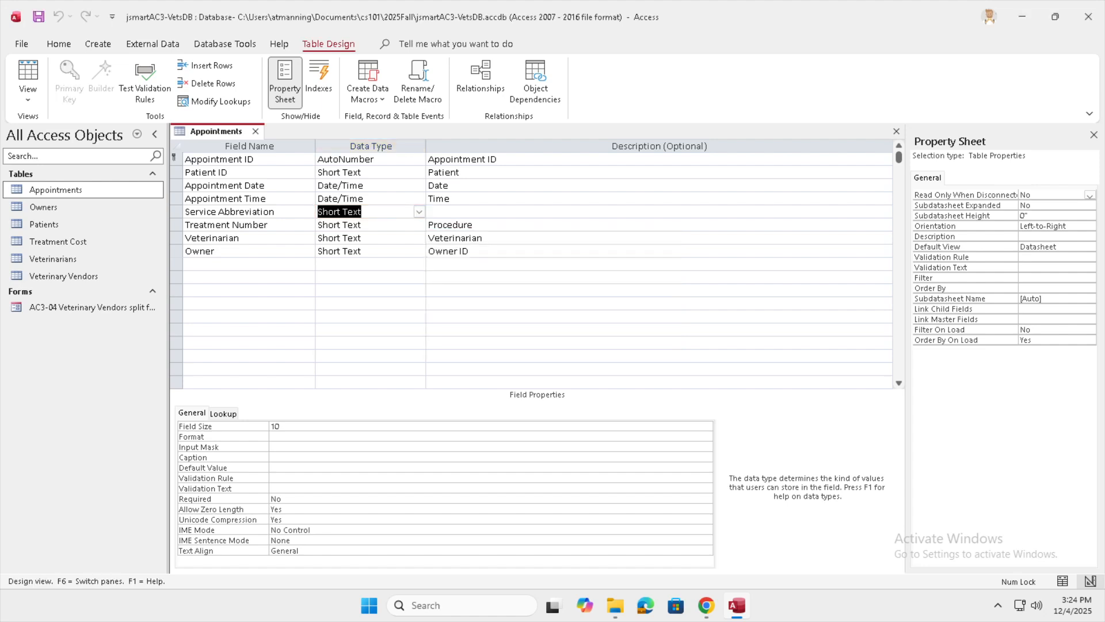
- Enter the Service Abbreviation description "Multiple allowed - selected from available items in Treatment Cost table"
left_click(461, 211)
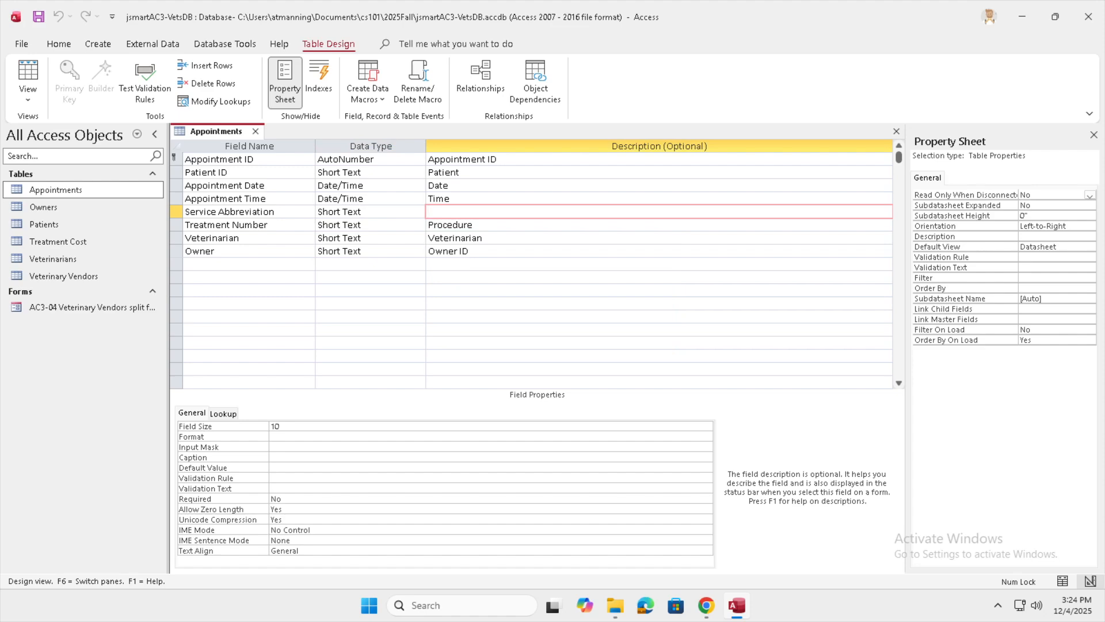
type("Multiple allowed - selected from ")
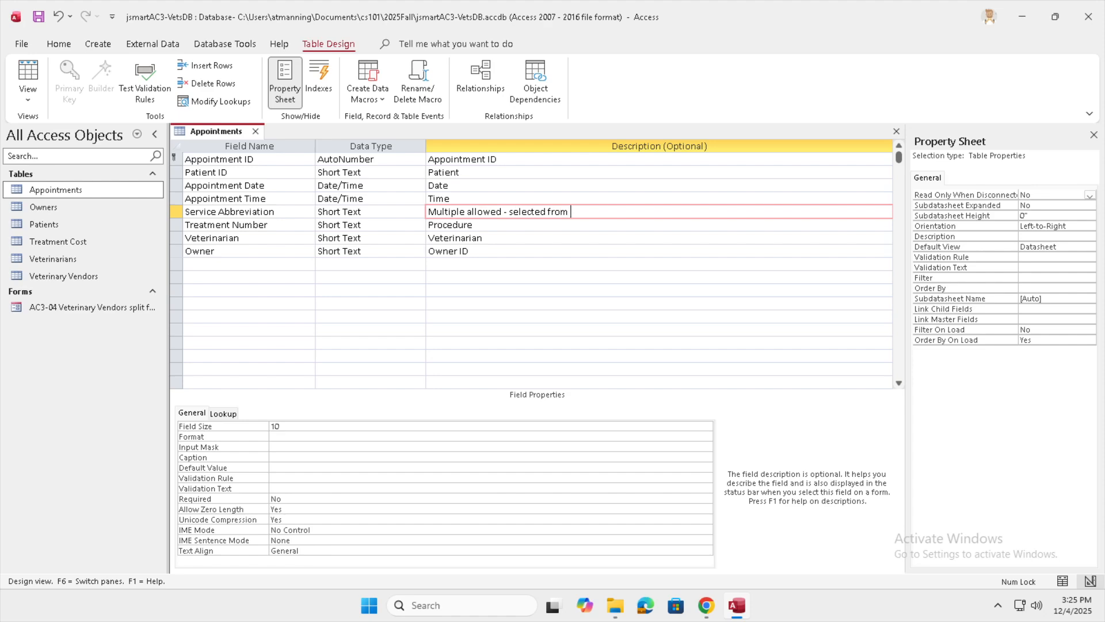
type("available items in Treatment Cost table")
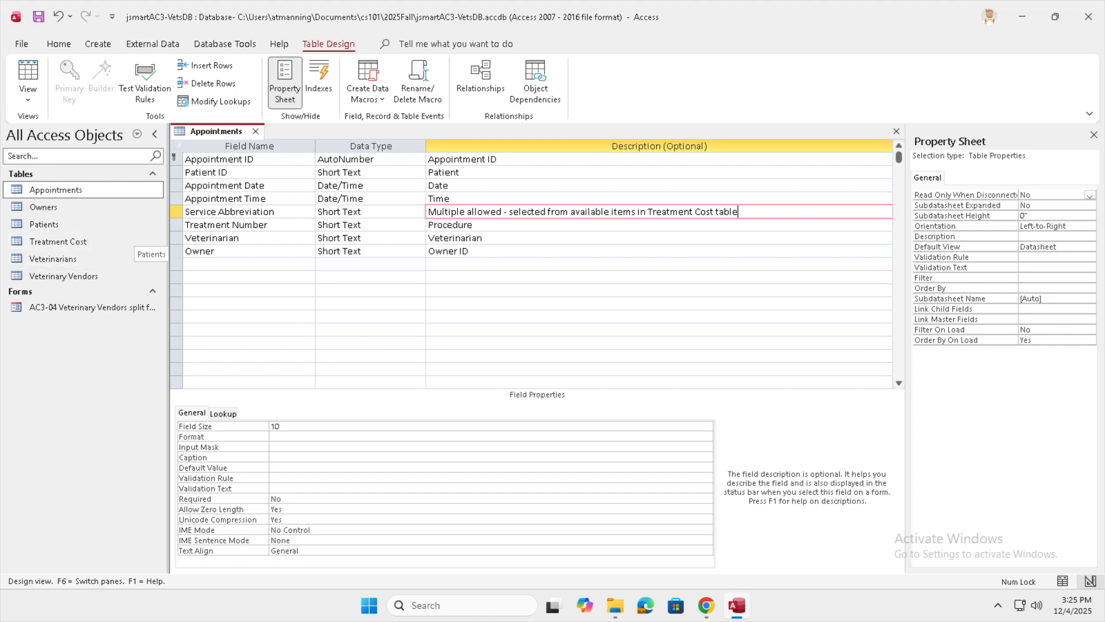
scroll(537, 265, "down", 2)
scroll(536, 264, "up", 2)
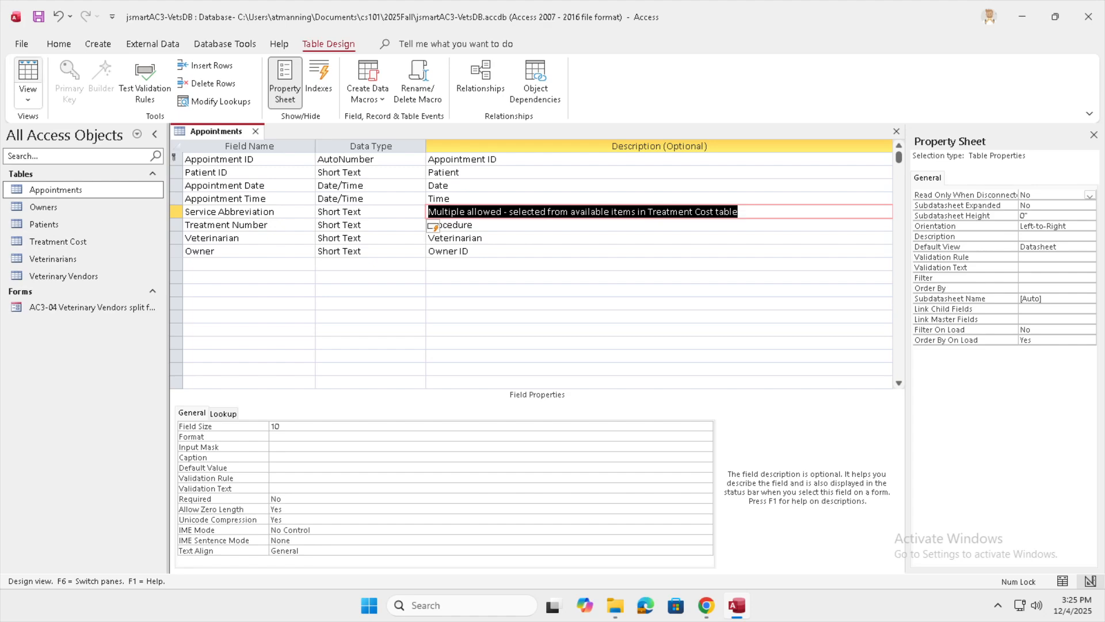
- Save the Appointments table, show it in Datasheet View, and widen the Service Abbreviation column to fit its heading
left_click(28, 75)
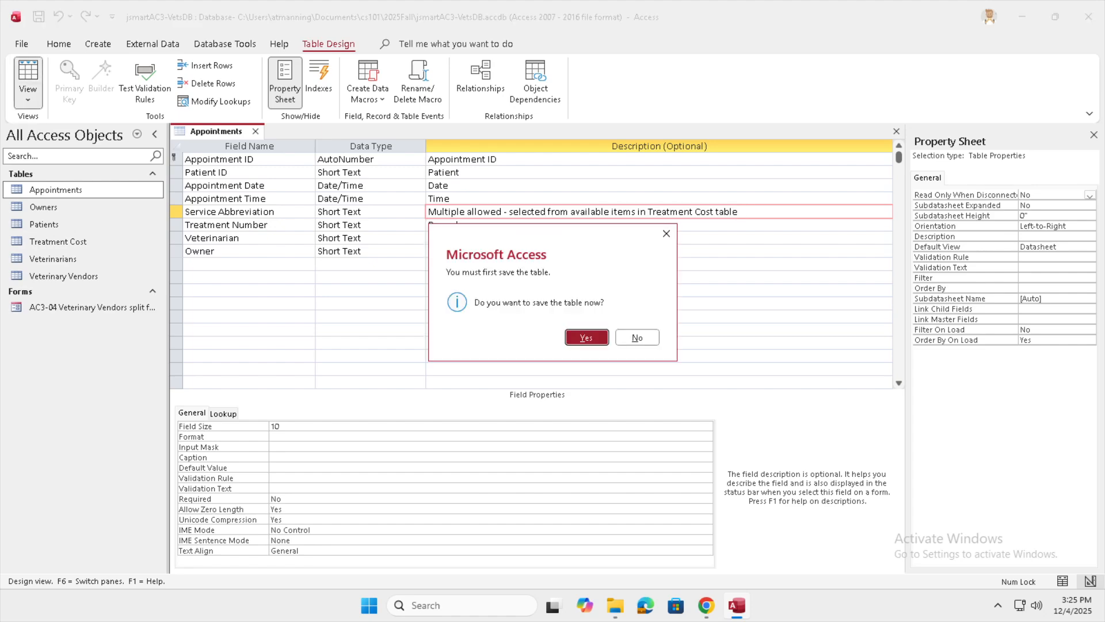
key("Return")
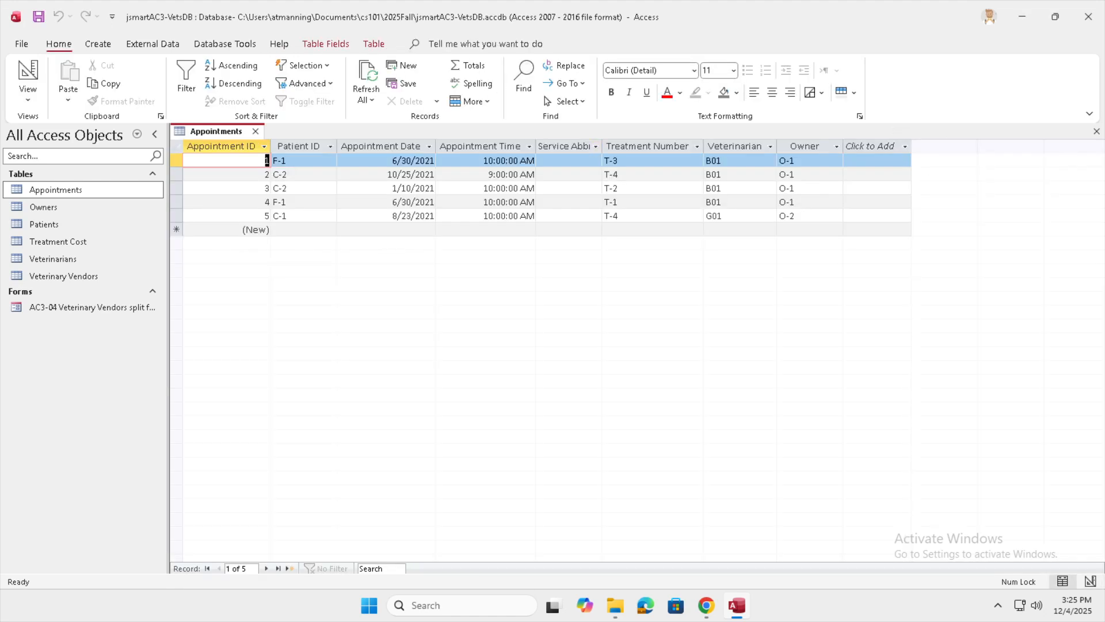
left_click_drag(602, 146, 645, 146)
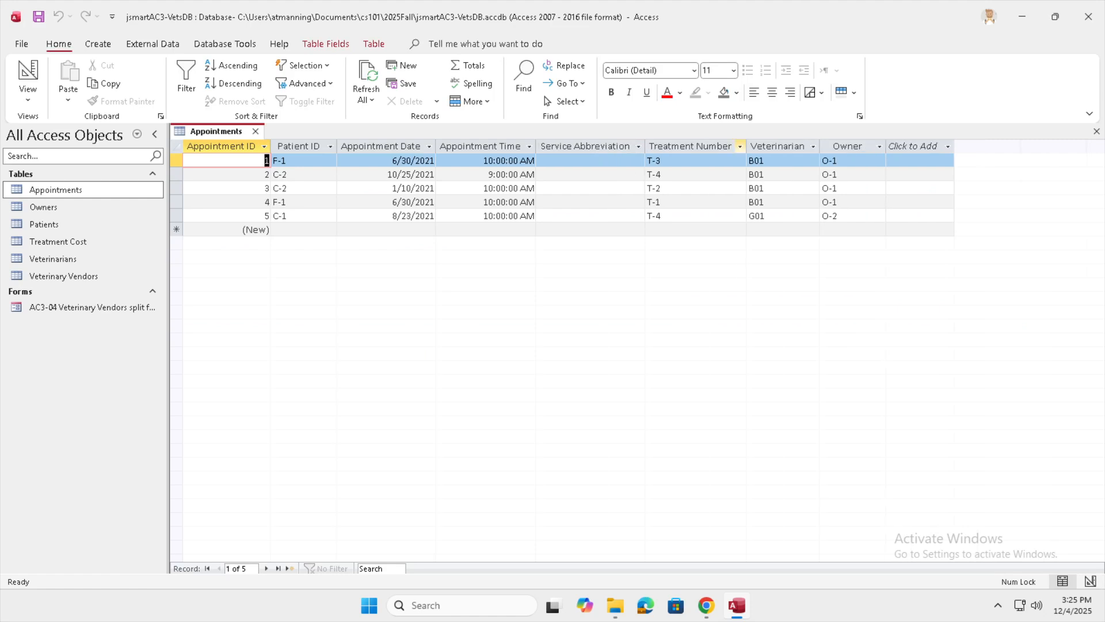
- Assign T-1 Feline Rabies Shot and T-5 Feline Vaccinations as the Service Abbreviation values for appointment 1
left_click(599, 161)
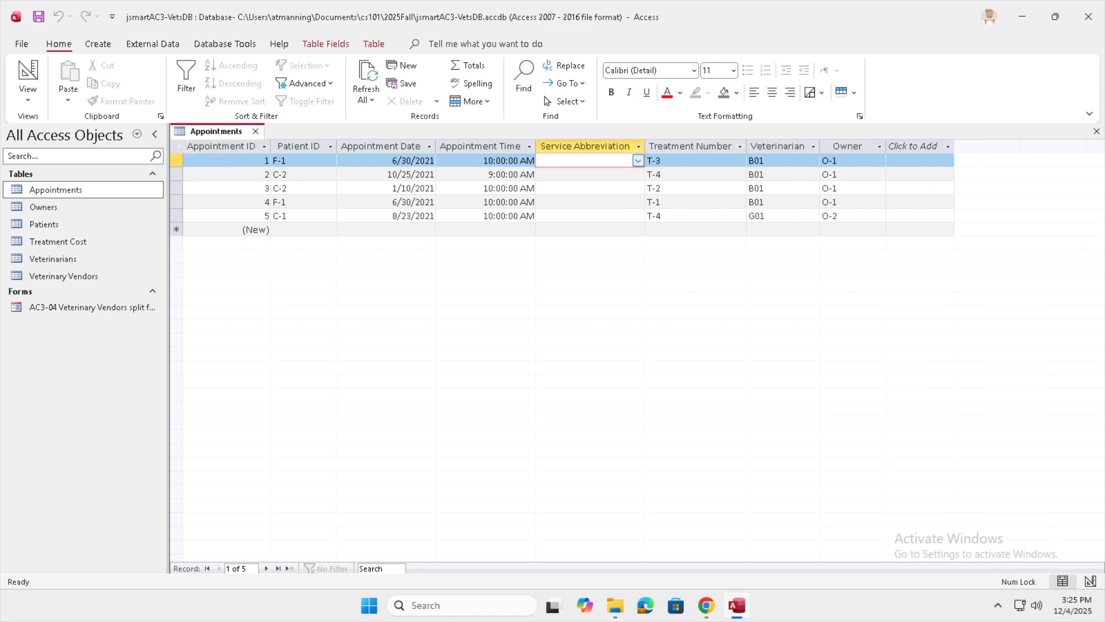
left_click(638, 160)
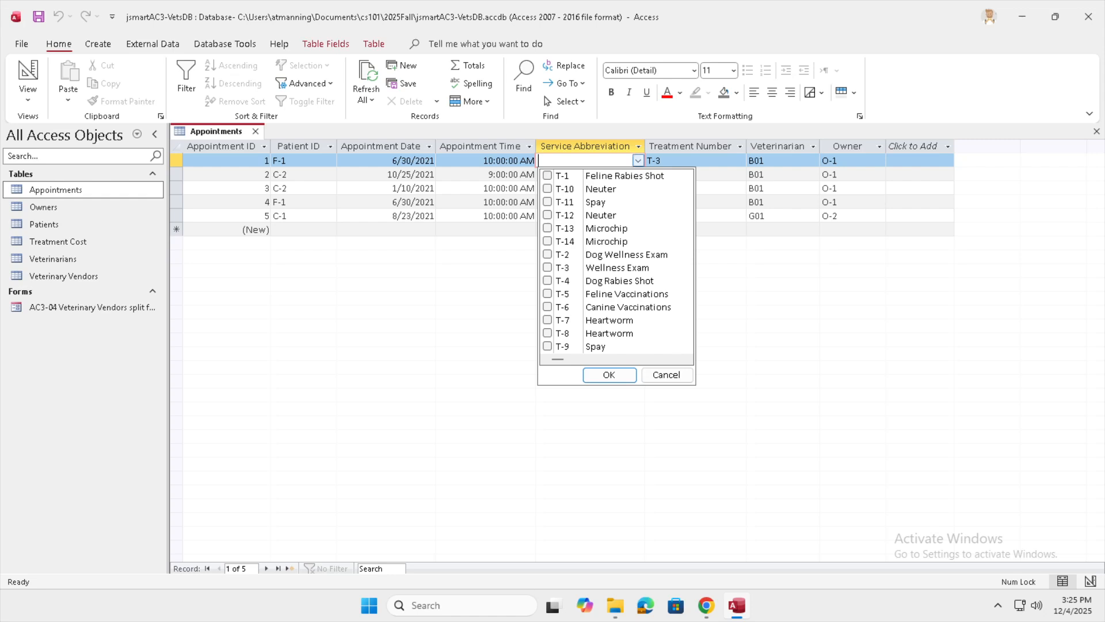
left_click(547, 176)
left_click(547, 293)
key("Return")
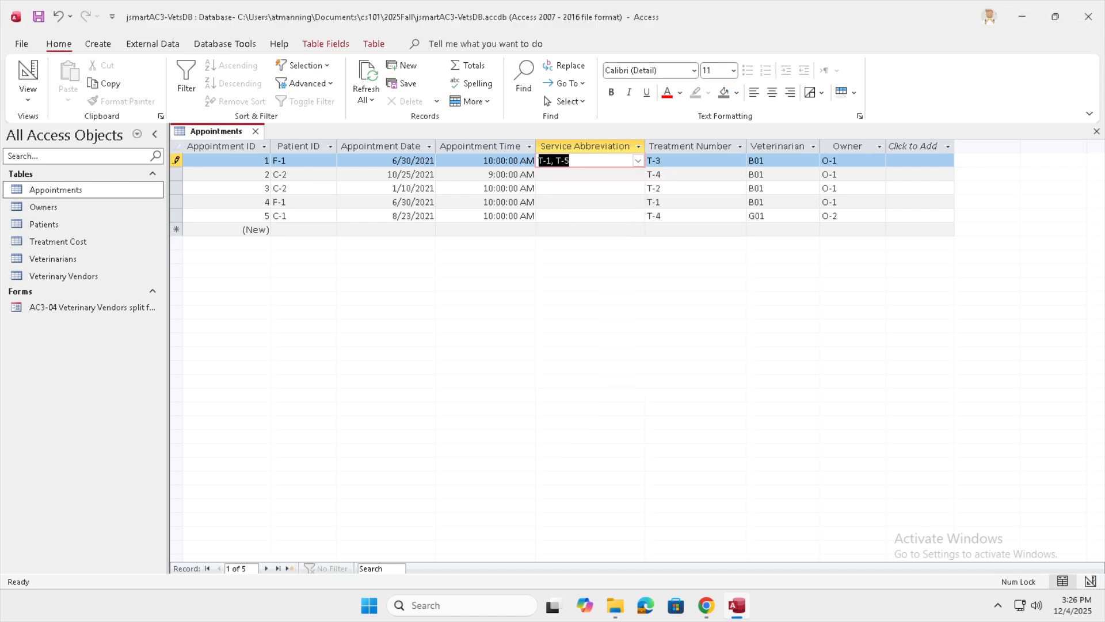
- Assign T-4 Dog Rabies Shot and T-7 Heartworm as the Service Abbreviation values for appointment 2
left_click(637, 174)
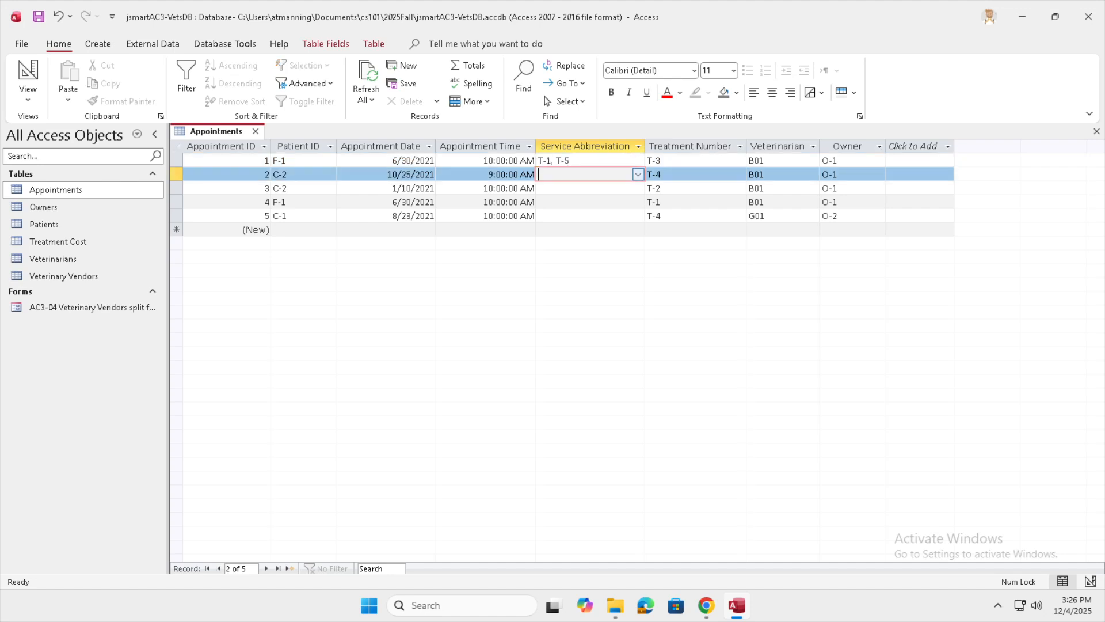
left_click(638, 175)
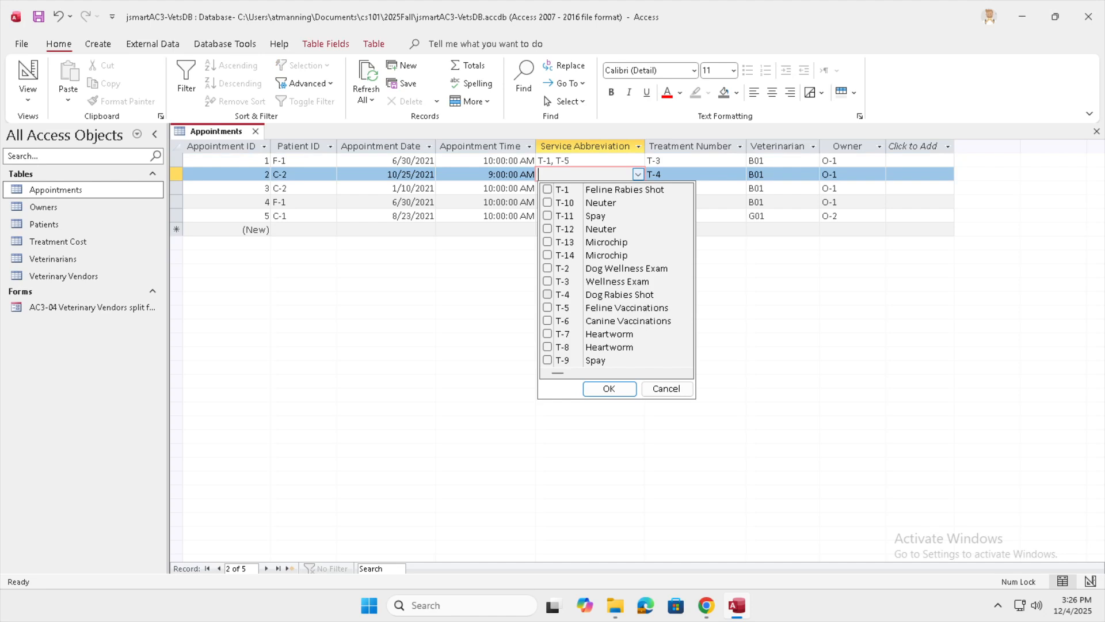
left_click(547, 294)
left_click(548, 333)
key("Return")
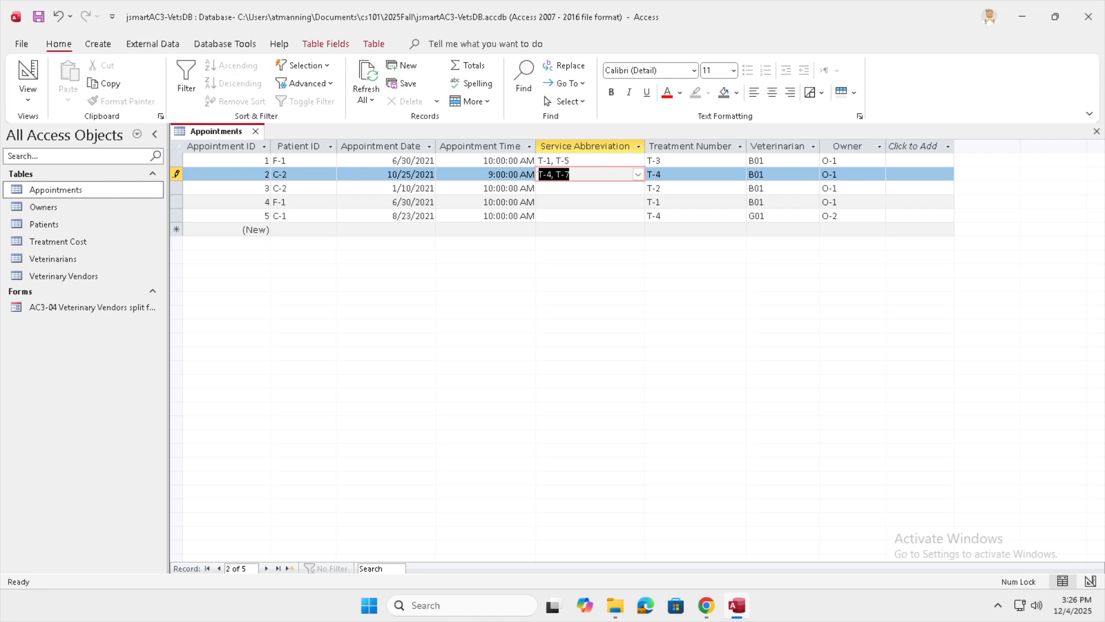
- Examine the Service Abbreviation field's lookup properties in Design View, especially its Row Source statement
left_click(27, 72)
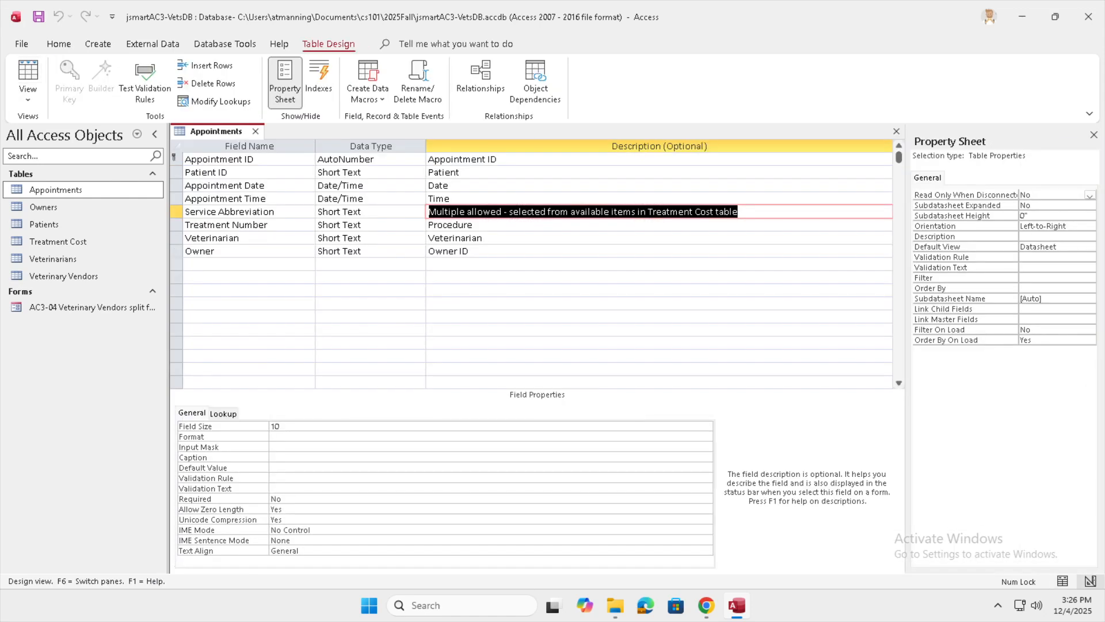
left_click(224, 211)
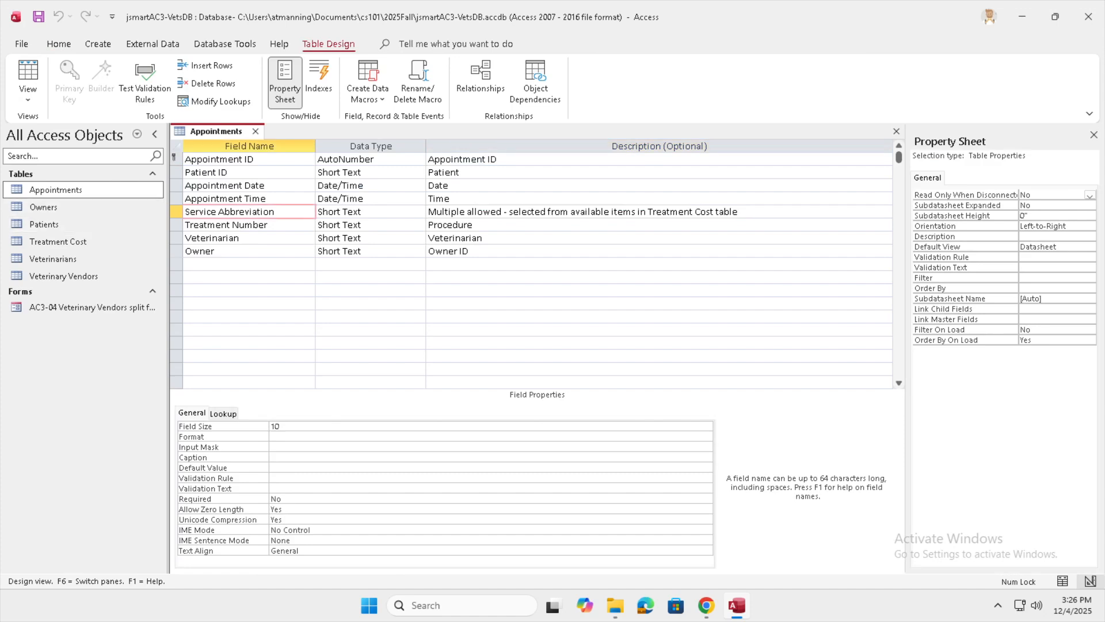
left_click(223, 413)
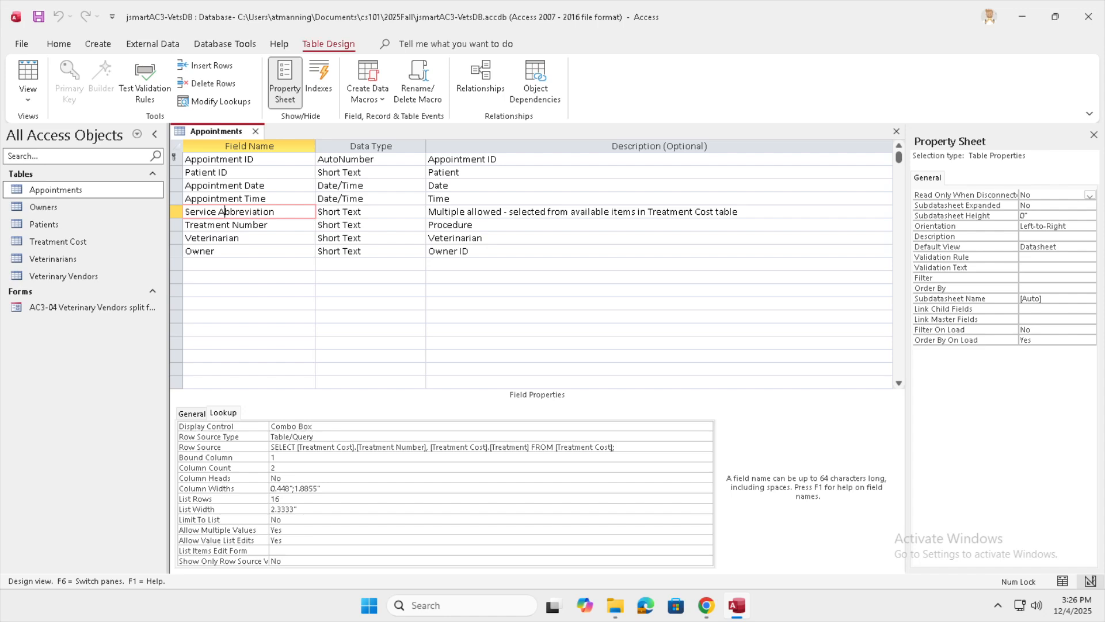
left_click_drag(270, 447, 617, 447)
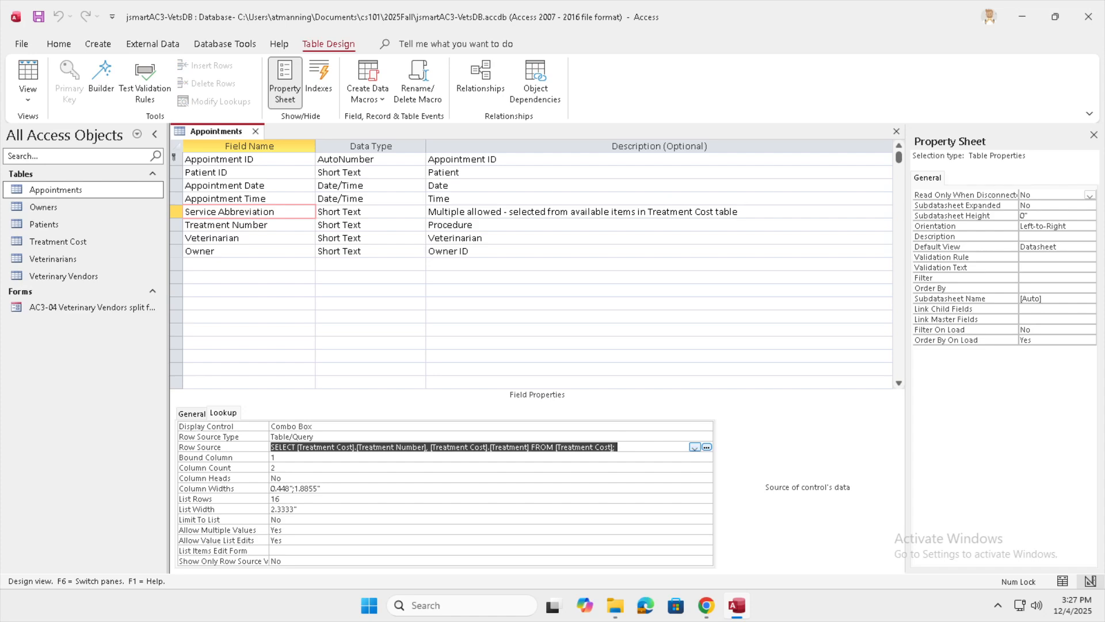
left_click(618, 447)
left_click_drag(618, 447, 271, 447)
left_click(618, 447)
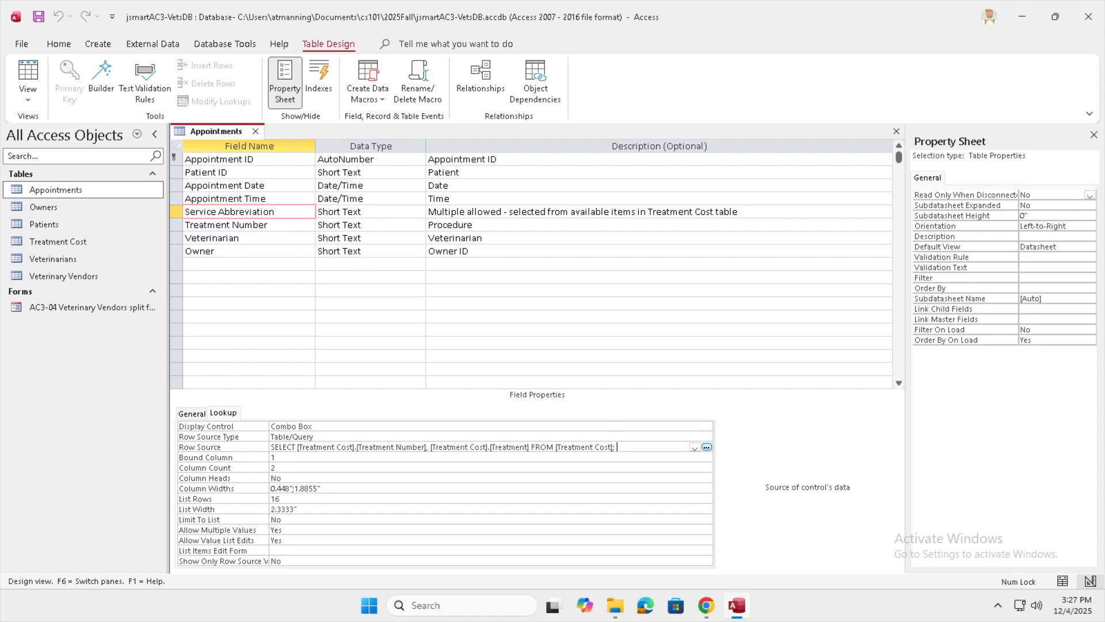
- Close the Appointments table with its layout saved, and open Veterinary Vendors in Design View at the empty row below Cost
key("ctrl+w")
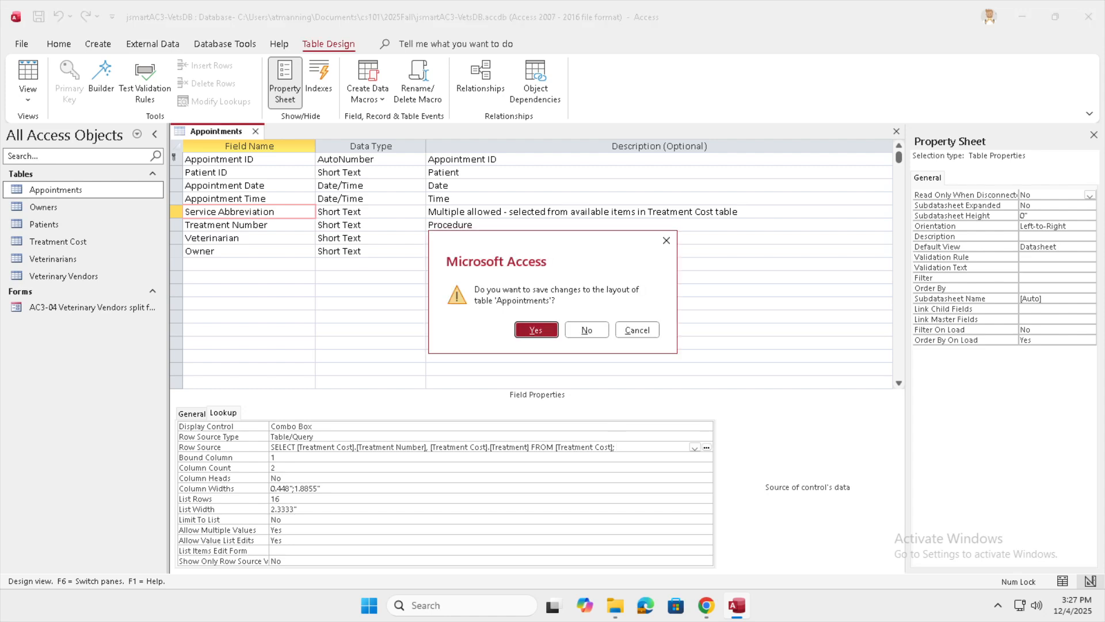
left_click(537, 329)
left_click(64, 276)
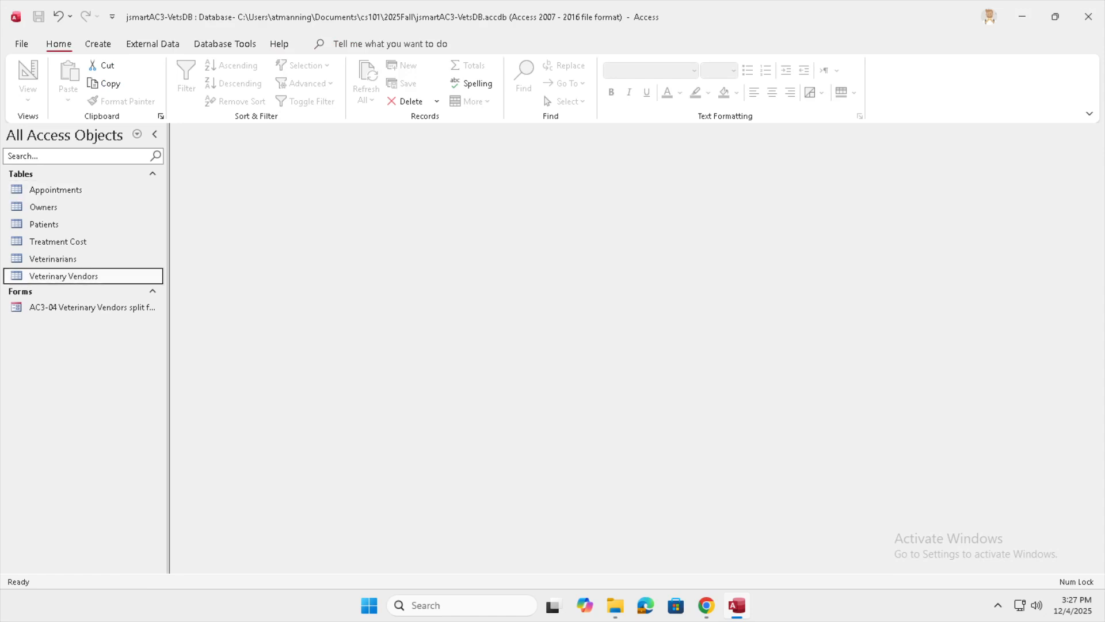
double_click(63, 276)
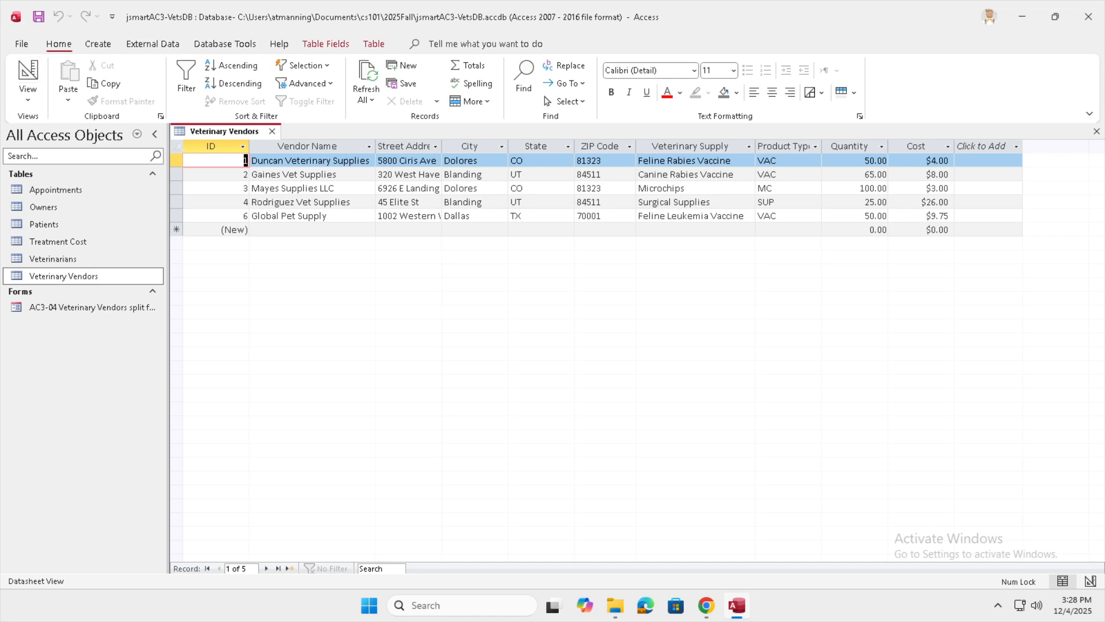
left_click(27, 70)
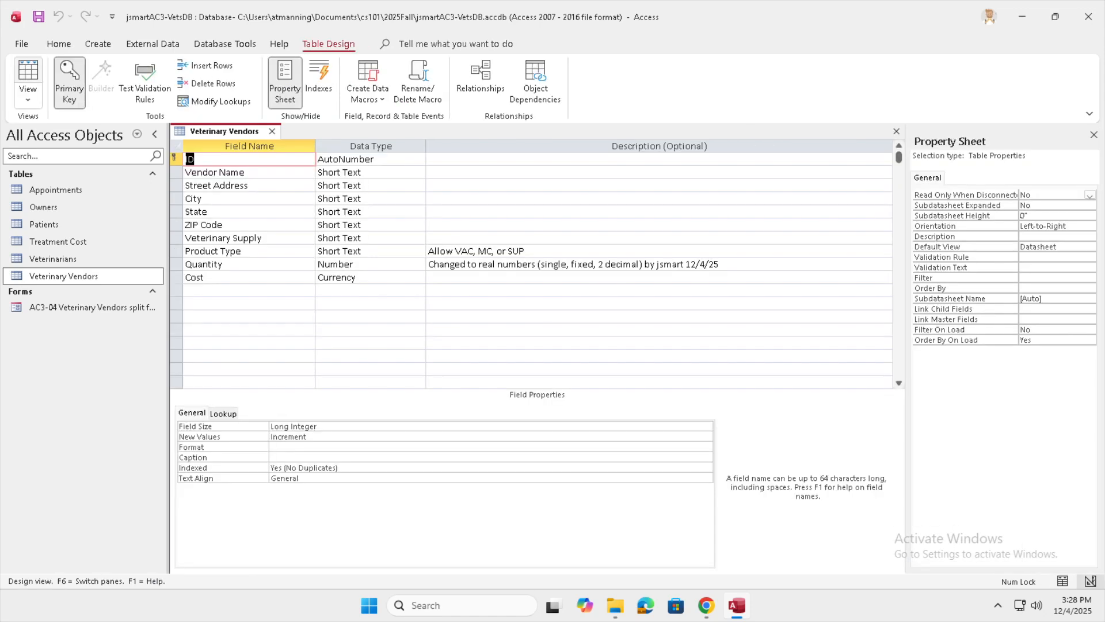
left_click(223, 291)
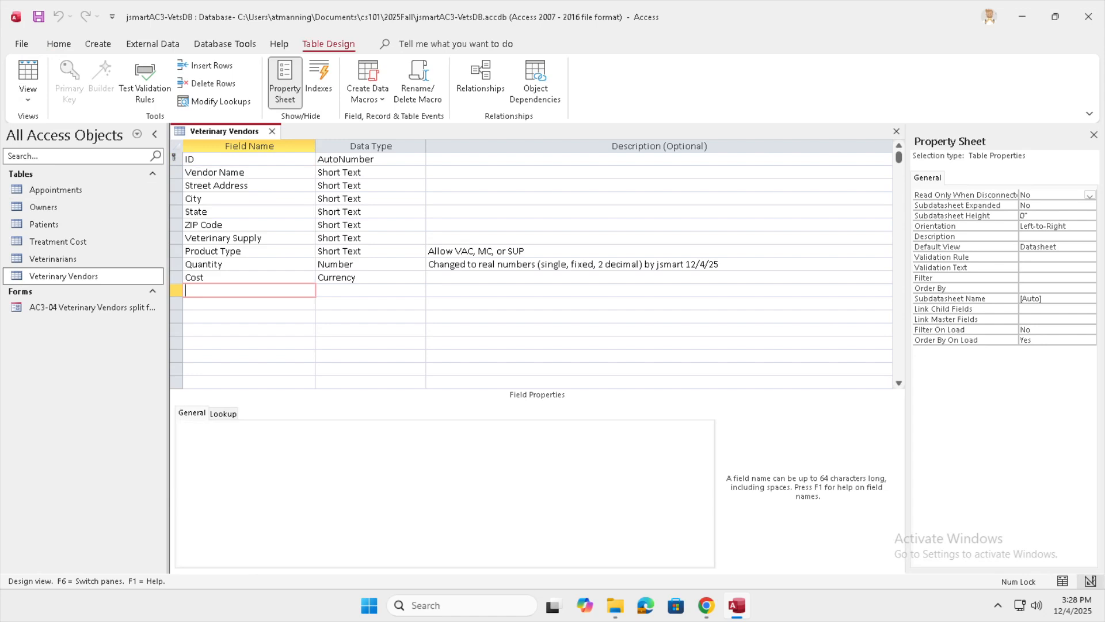
- Add a Total Value field below Cost with the description "Total value of this item's inventory (count * item cost)"
type("Total Value")
key("Tab")
key("Tab")
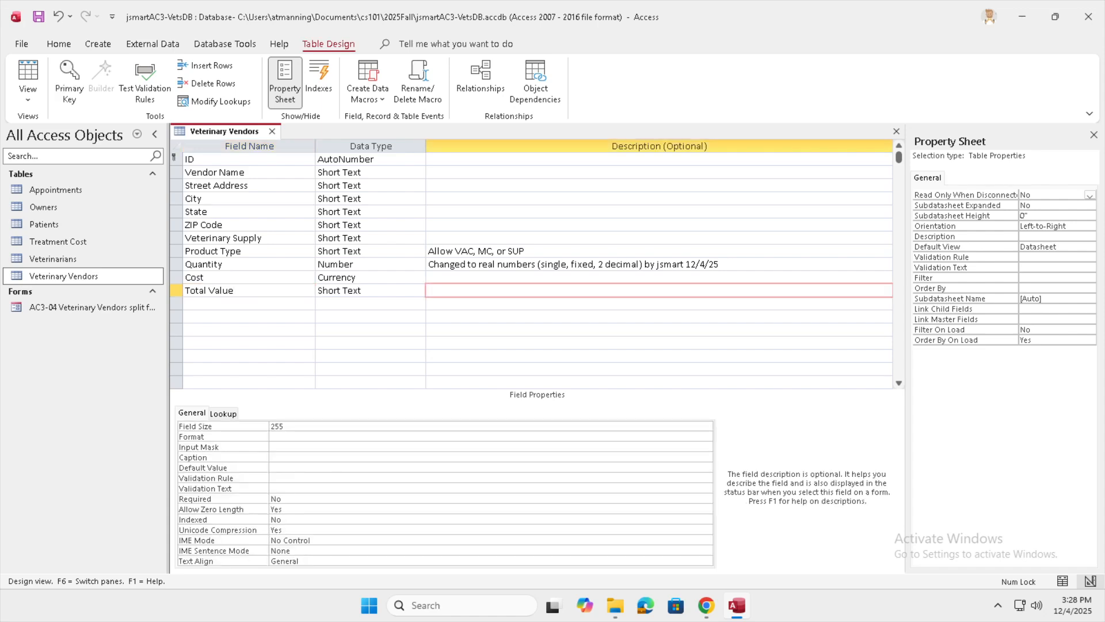
type("Total by")
key("BackSpace")
key("BackSpace")
type("v")
key("BackSpace")
type("value of")
type(" this")
type(" time")
key("BackSpace")
key("BackSpace")
key("BackSpace")
key("BackSpace")
type("item's inventory (count")
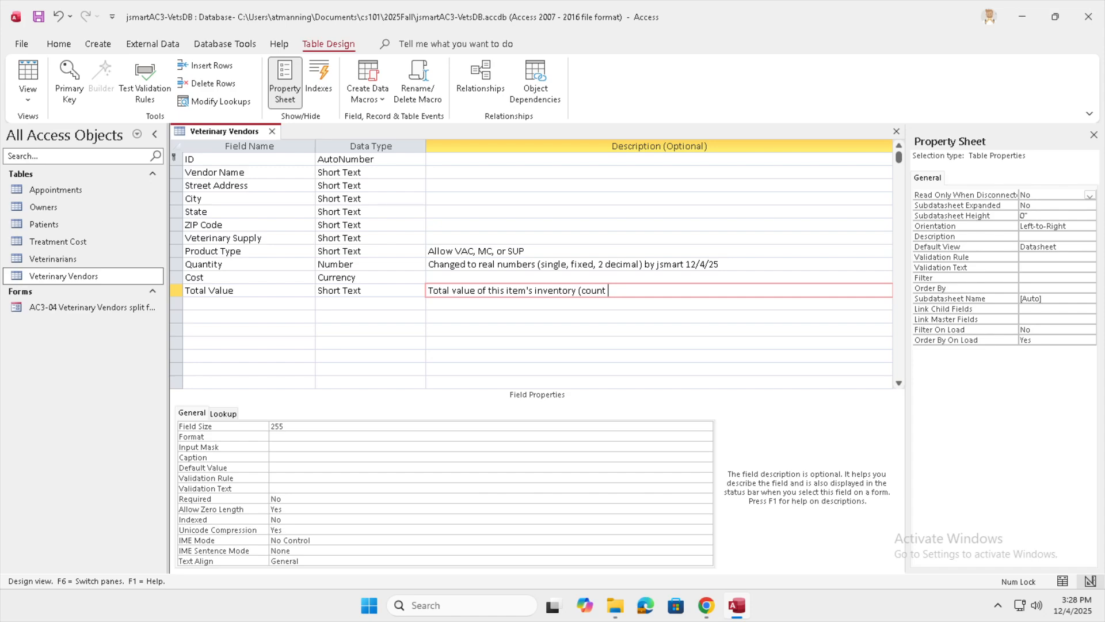
type("* item cost)")
- Make Total Value a Calculated field with the expression [Cost] * [Quantity], and save the table while switching to Datasheet View
left_click(374, 291)
left_click(419, 290)
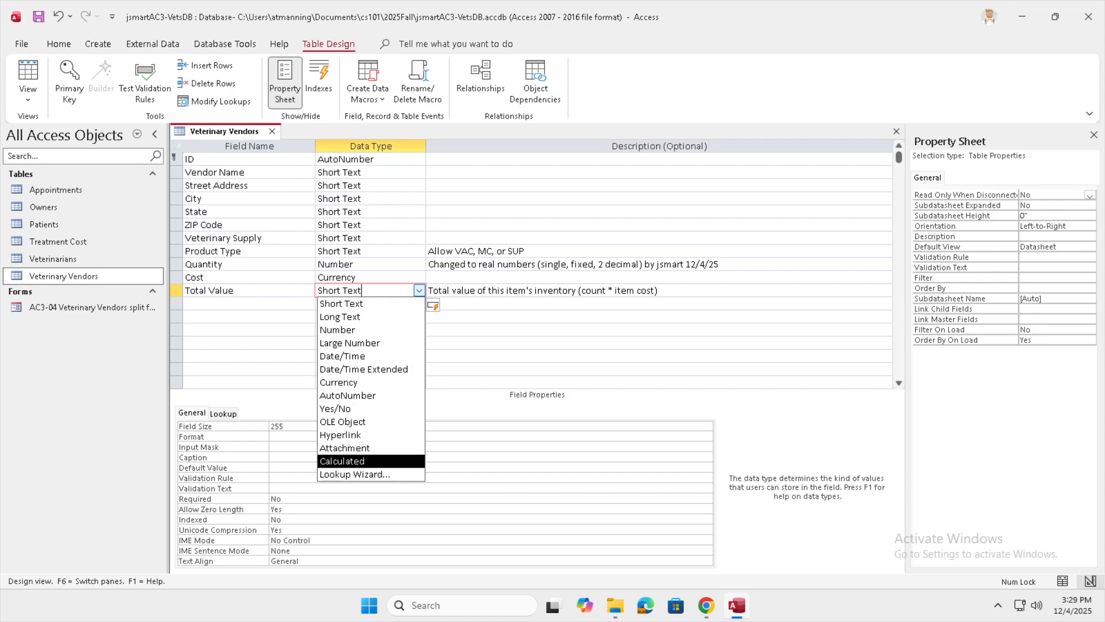
key("Return")
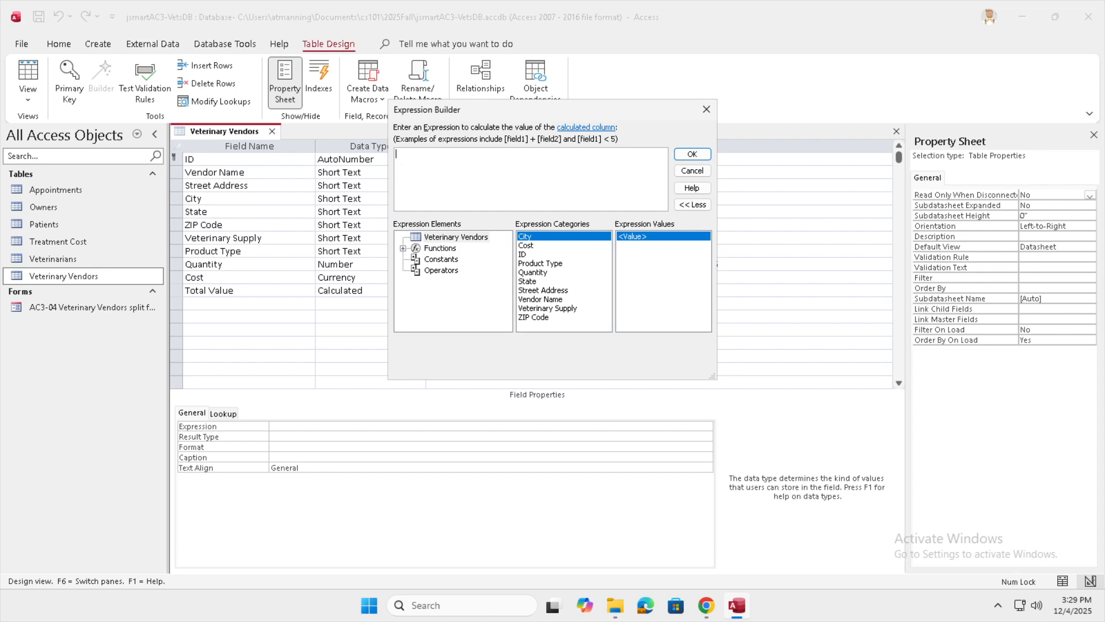
double_click(526, 246)
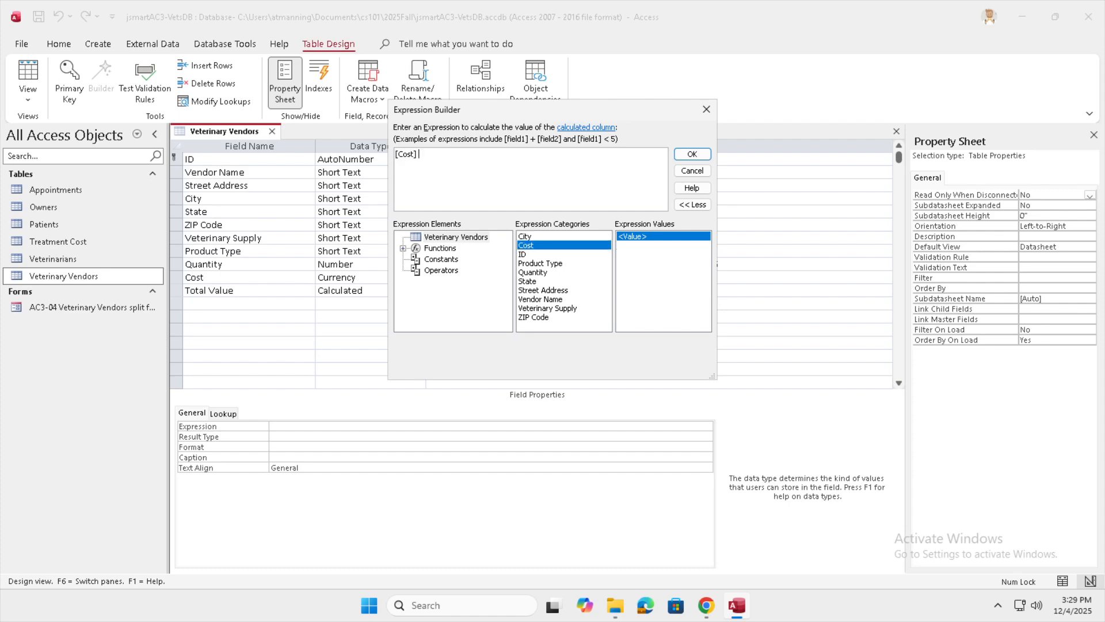
type("*")
double_click(533, 272)
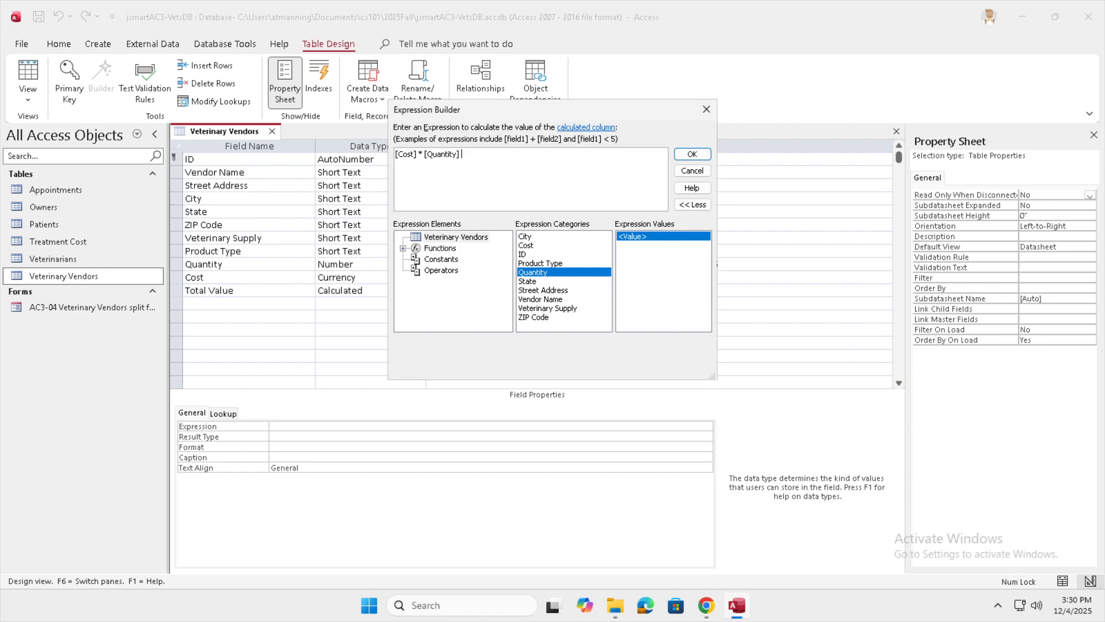
left_click(692, 154)
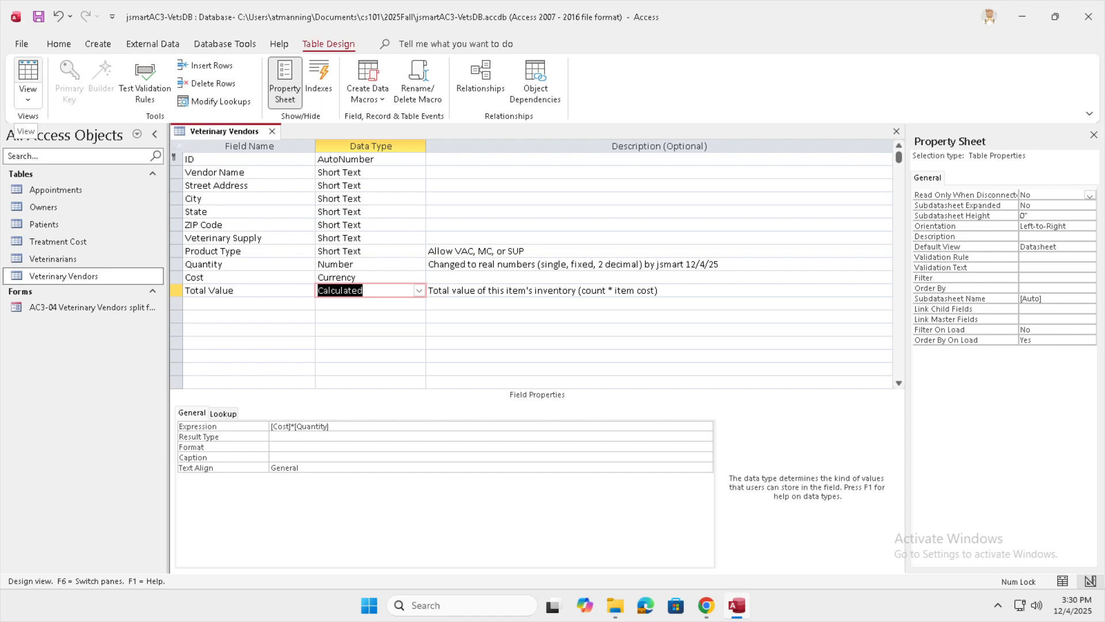
left_click(27, 72)
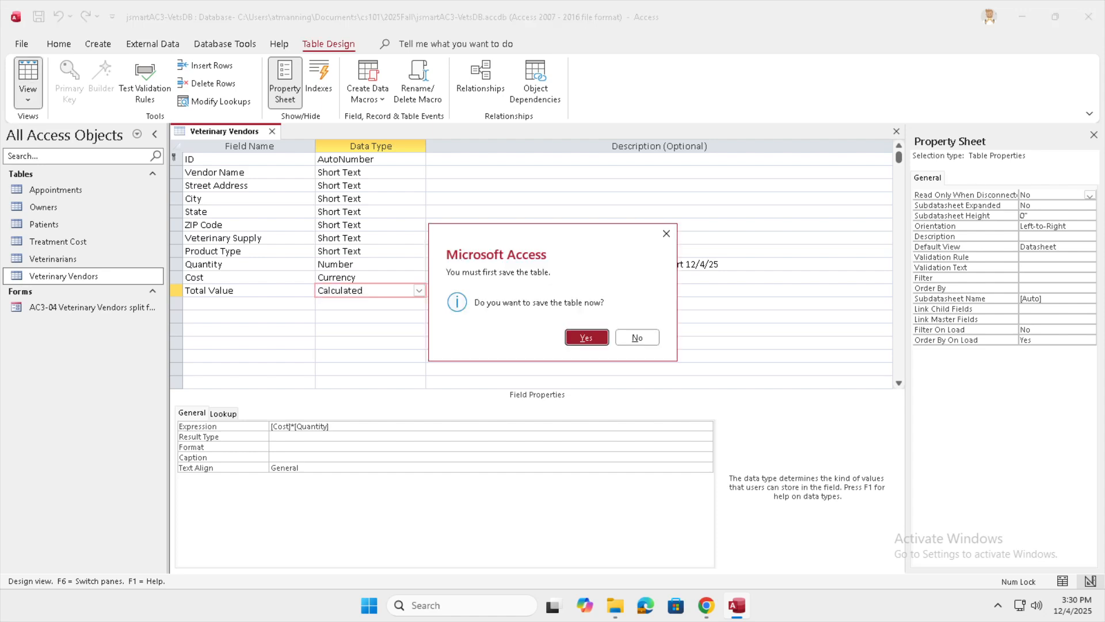
key("Return")
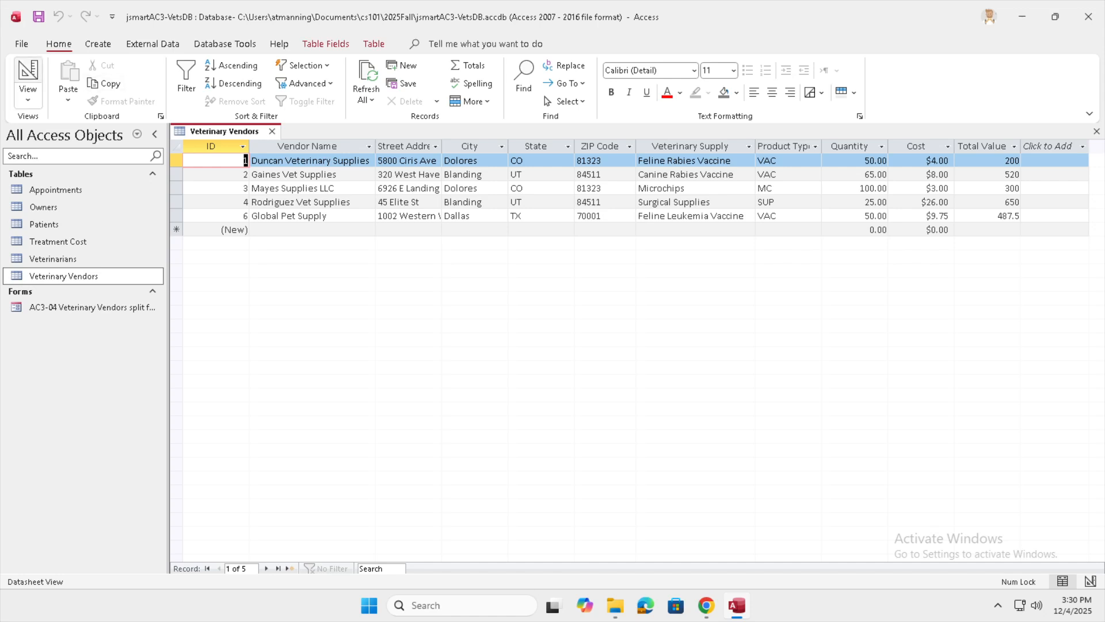
- Set the Total Value field's Result Type to Currency in Design View, and save the table while returning to Datasheet View
left_click(27, 72)
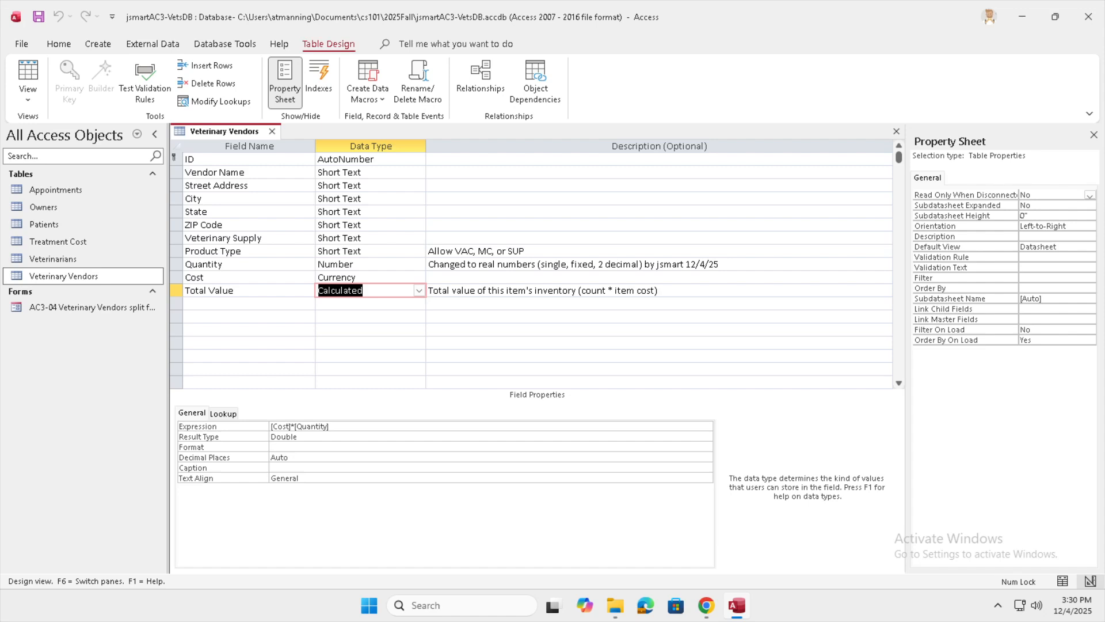
left_click(293, 436)
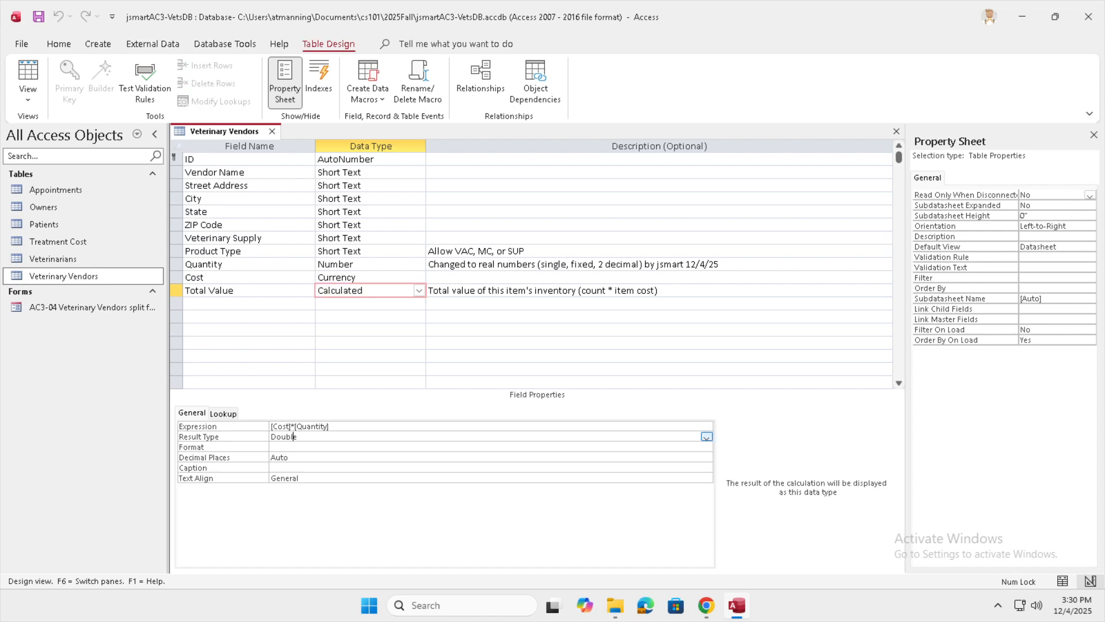
left_click(706, 437)
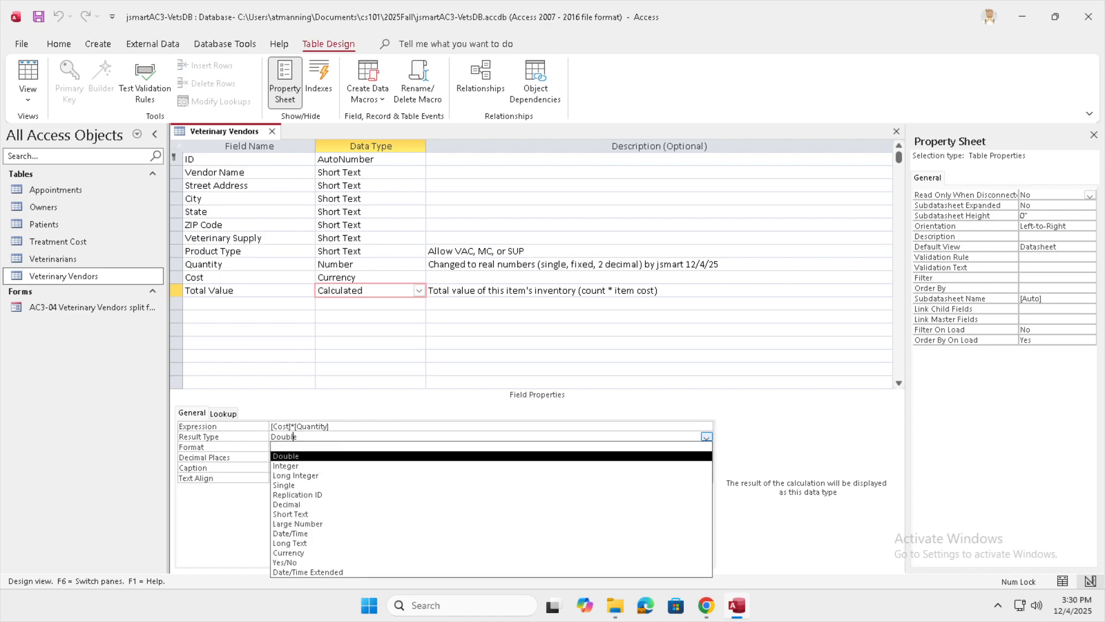
key("Down")
key("Down")
key("Down")
key("Down")
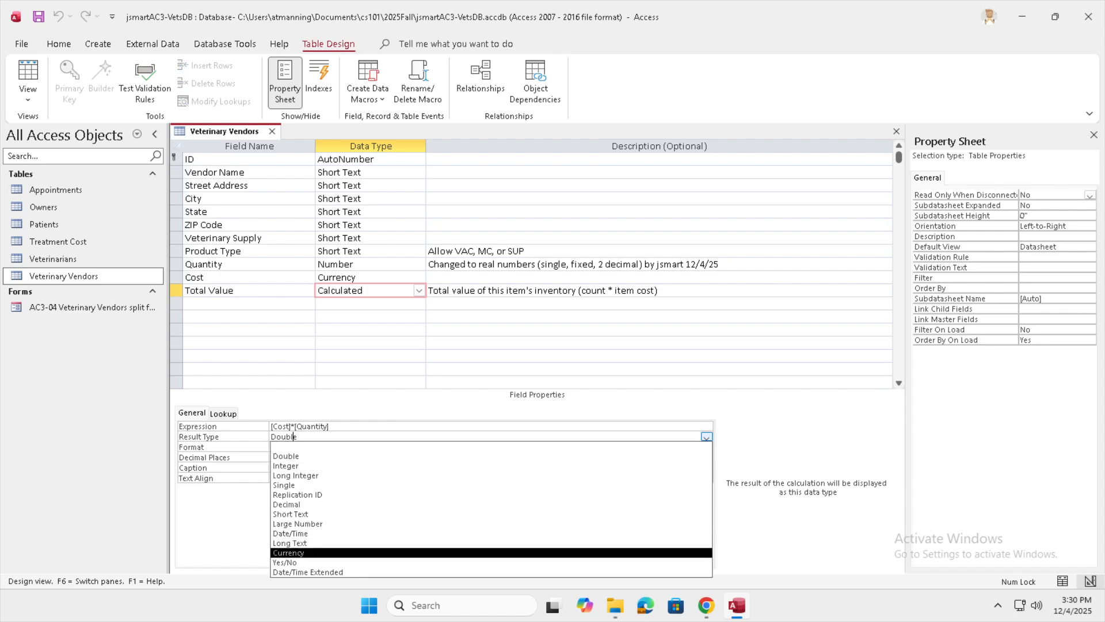
key("Return")
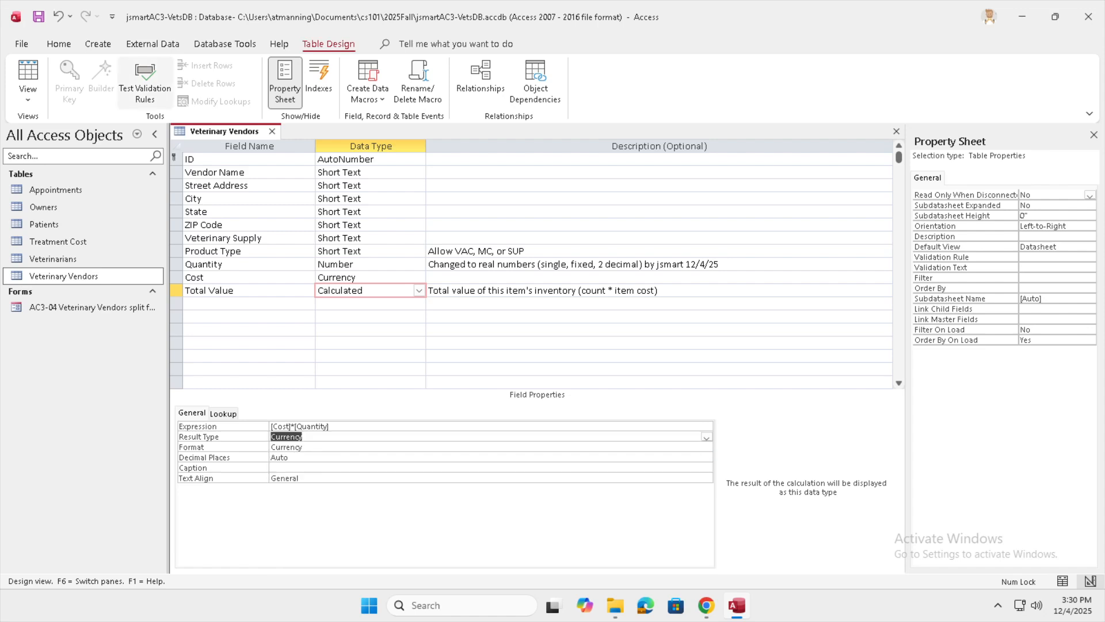
left_click(27, 71)
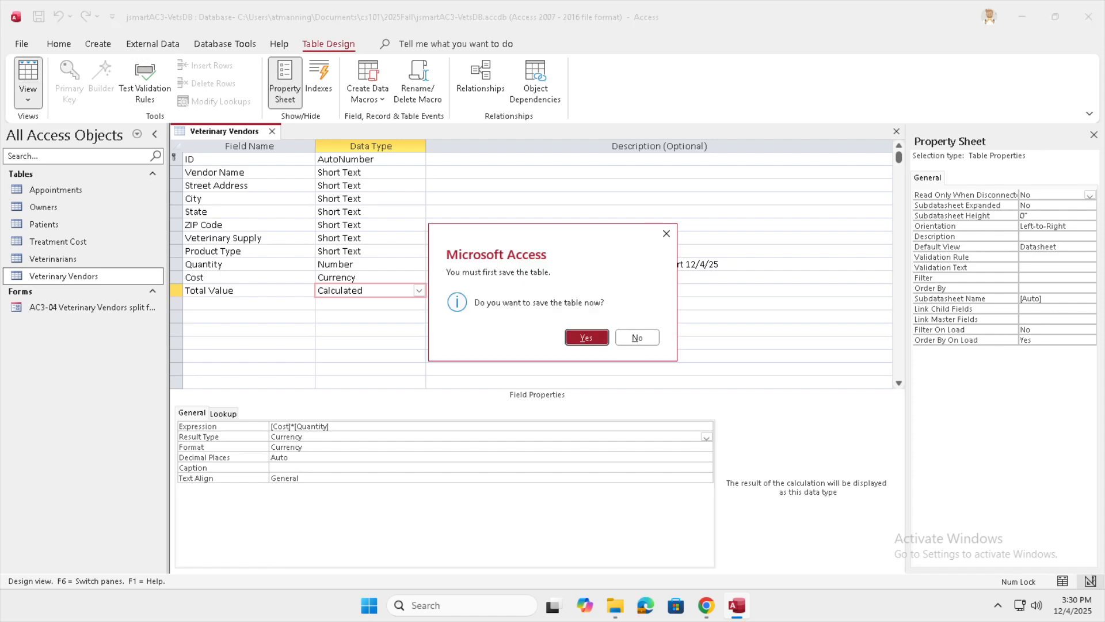
key("Return")
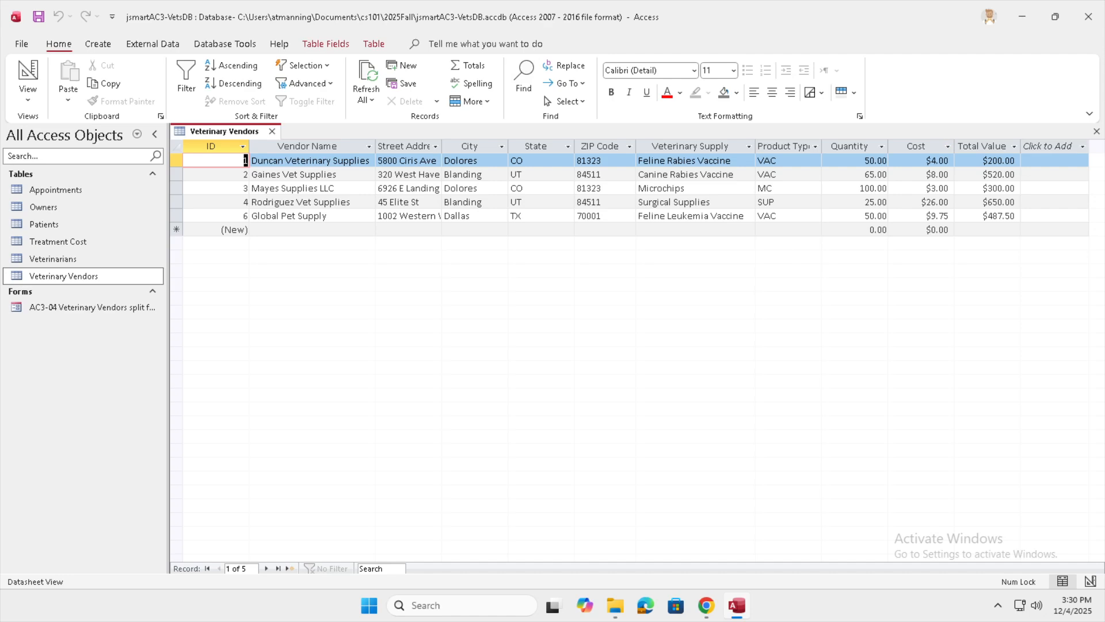
- Test the Total Value calculation by setting the Quantity for Duncan Veterinary Supplies to 51
left_click(28, 75)
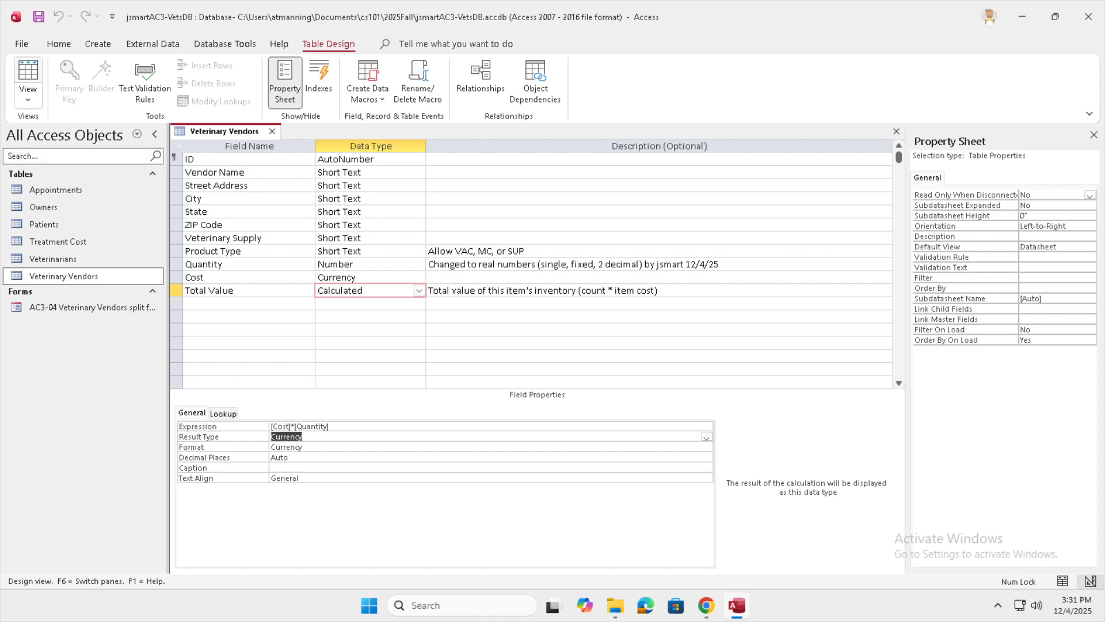
left_click(28, 72)
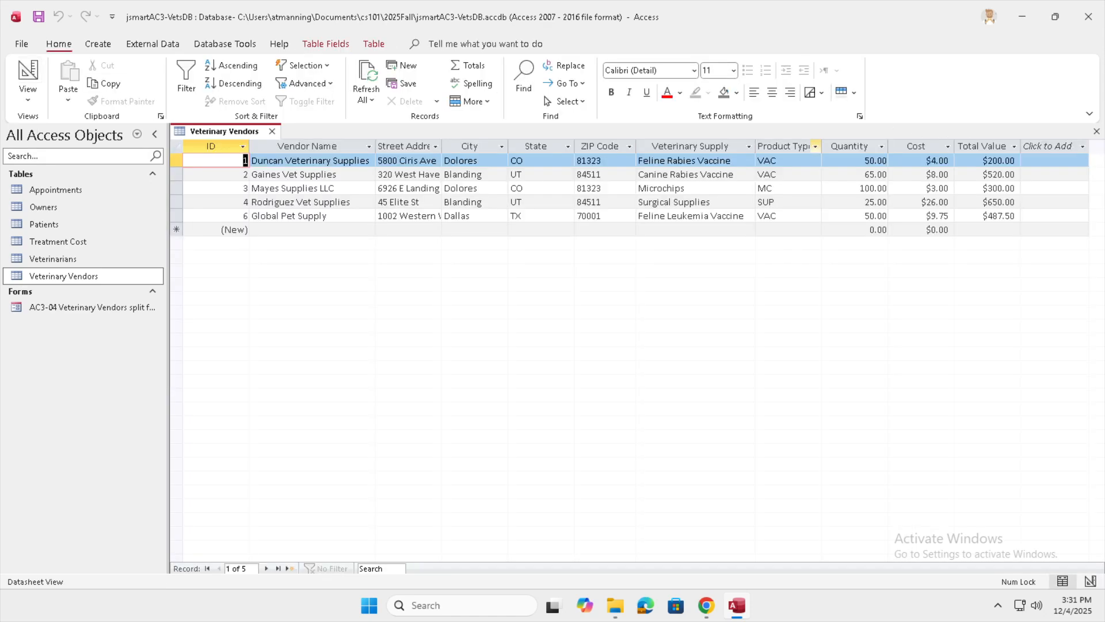
left_click(869, 160)
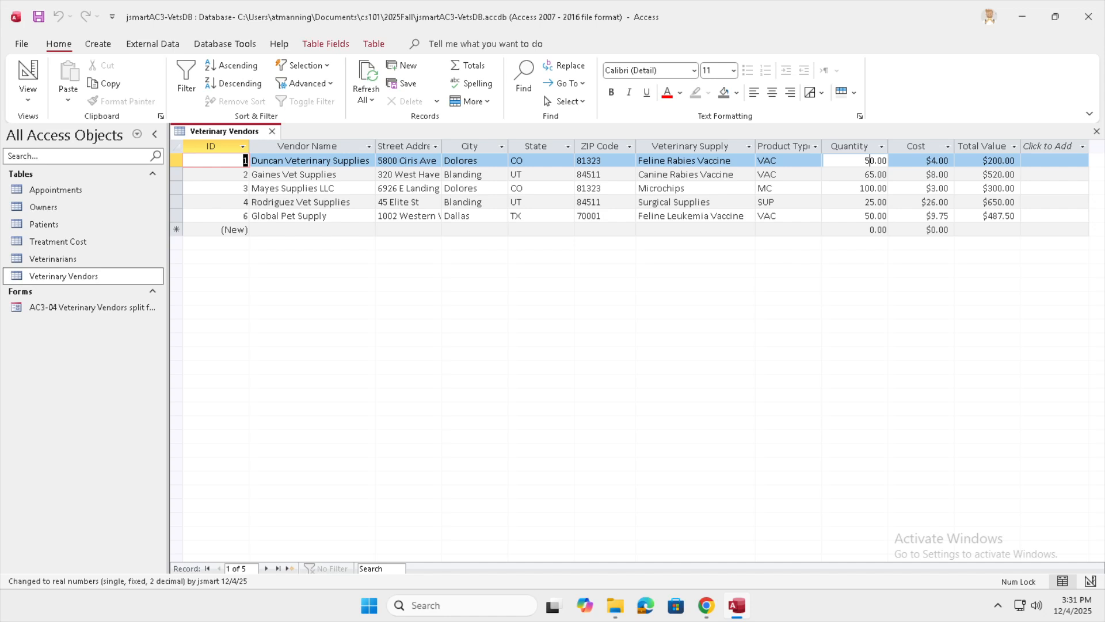
left_click_drag(869, 161, 874, 160)
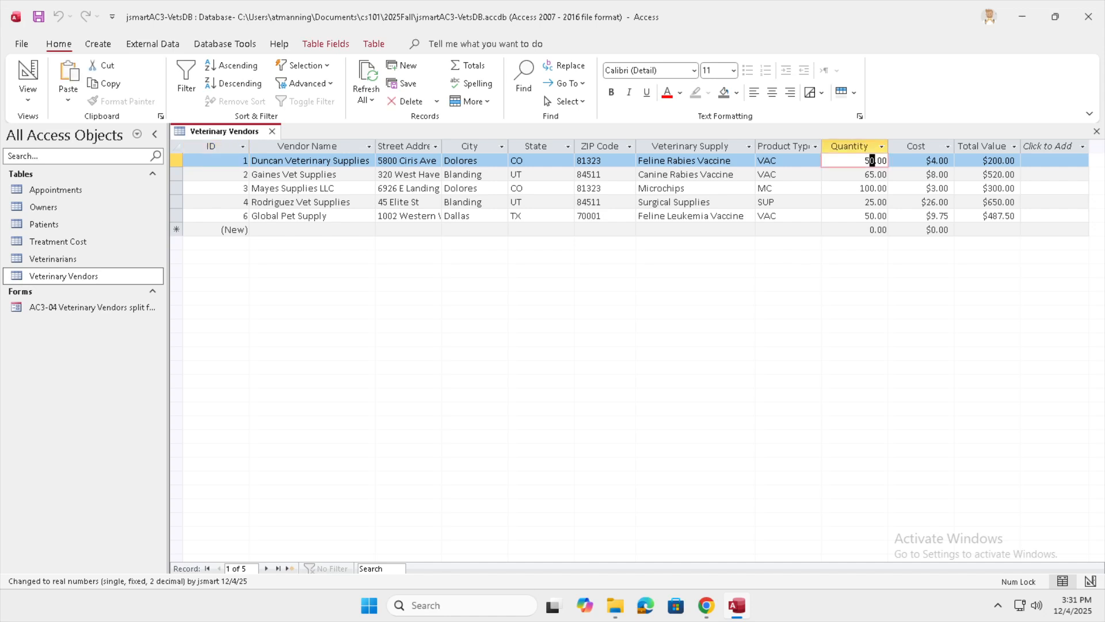
type("1")
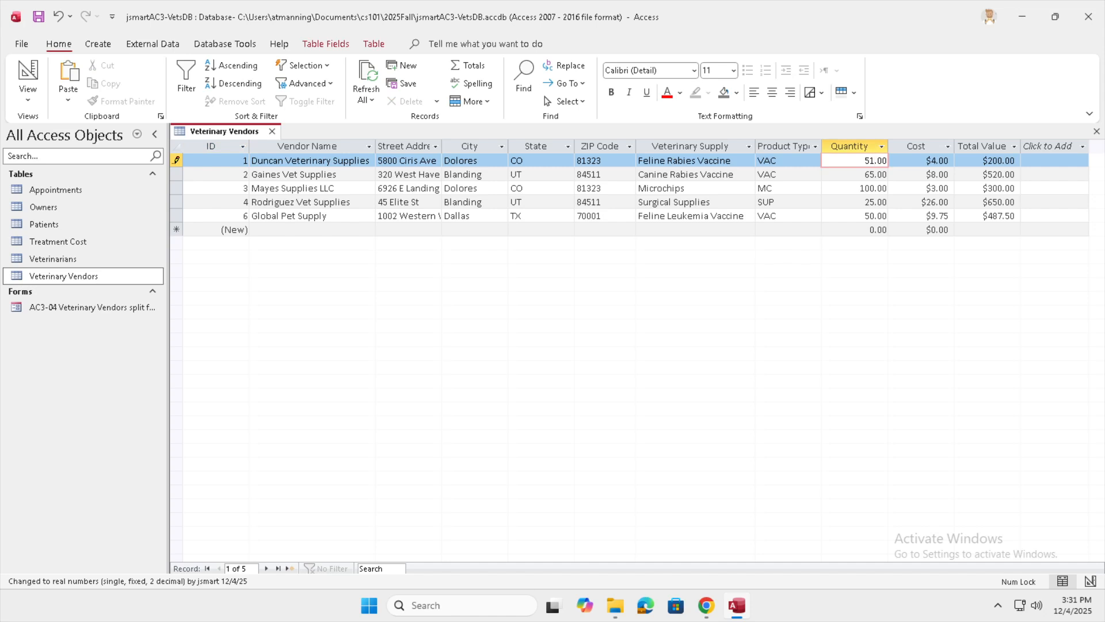
key("Tab")
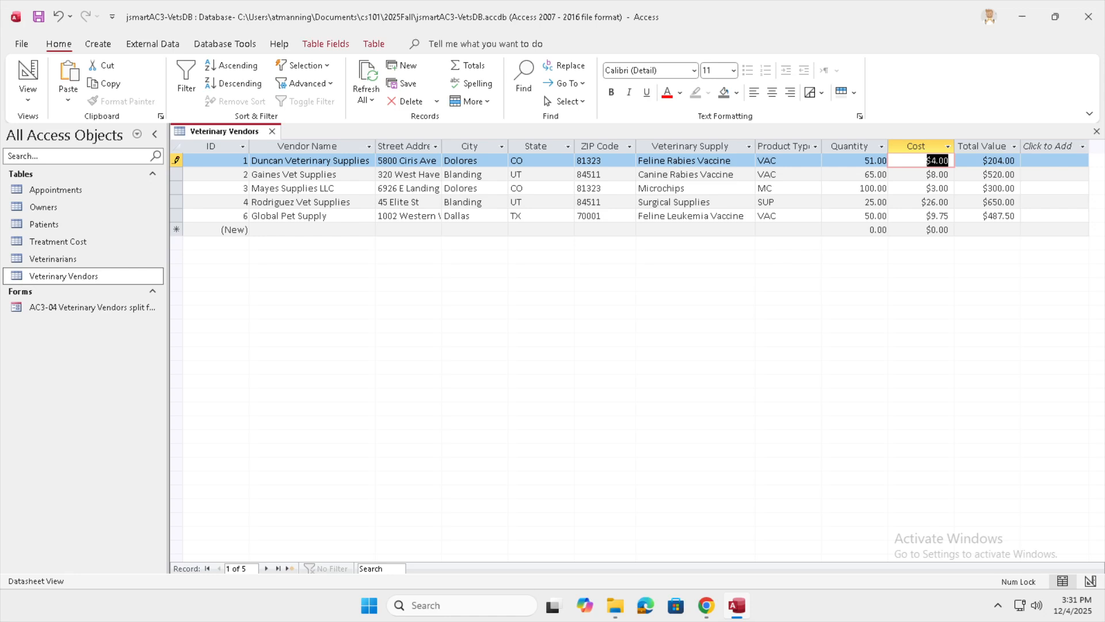
- Set the Quantity for Duncan Veterinary Supplies back to 50 and commit the value
left_click(872, 160)
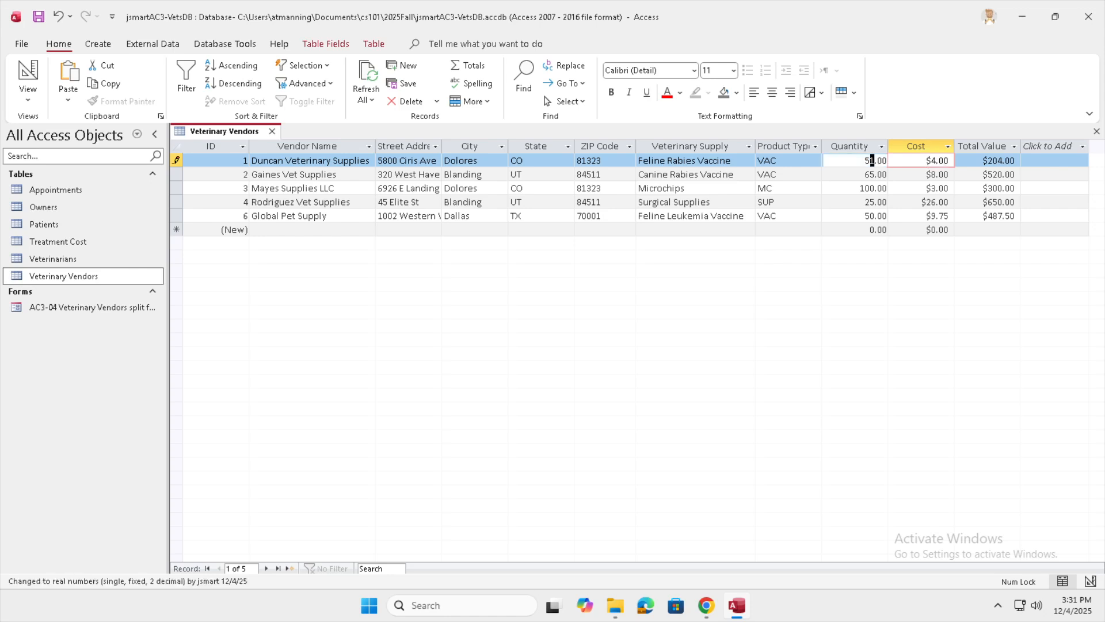
type("0")
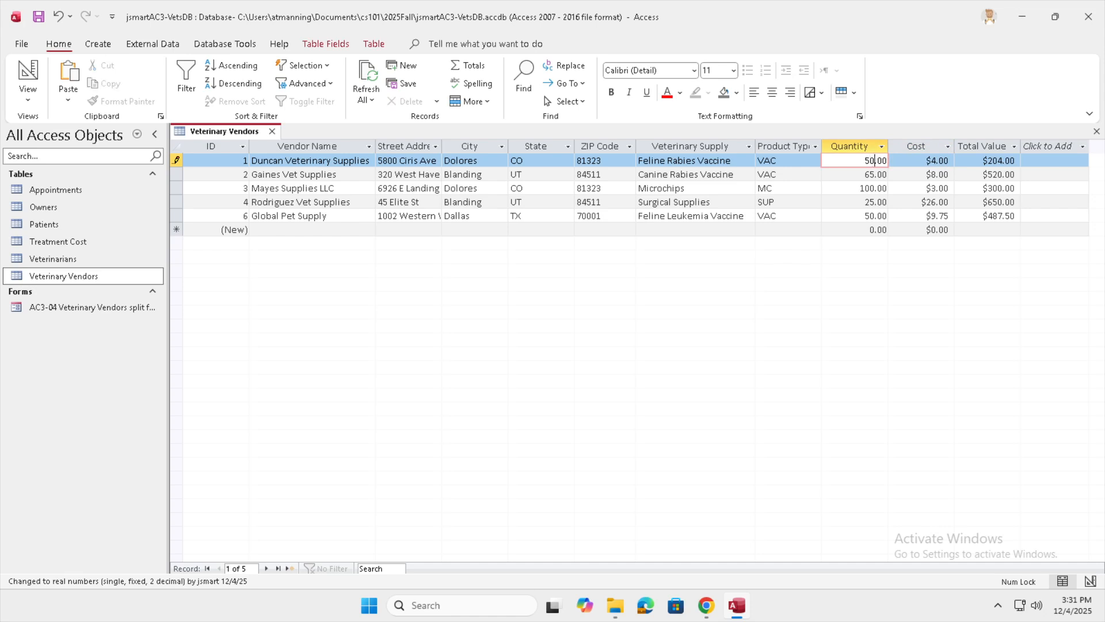
left_click(782, 161)
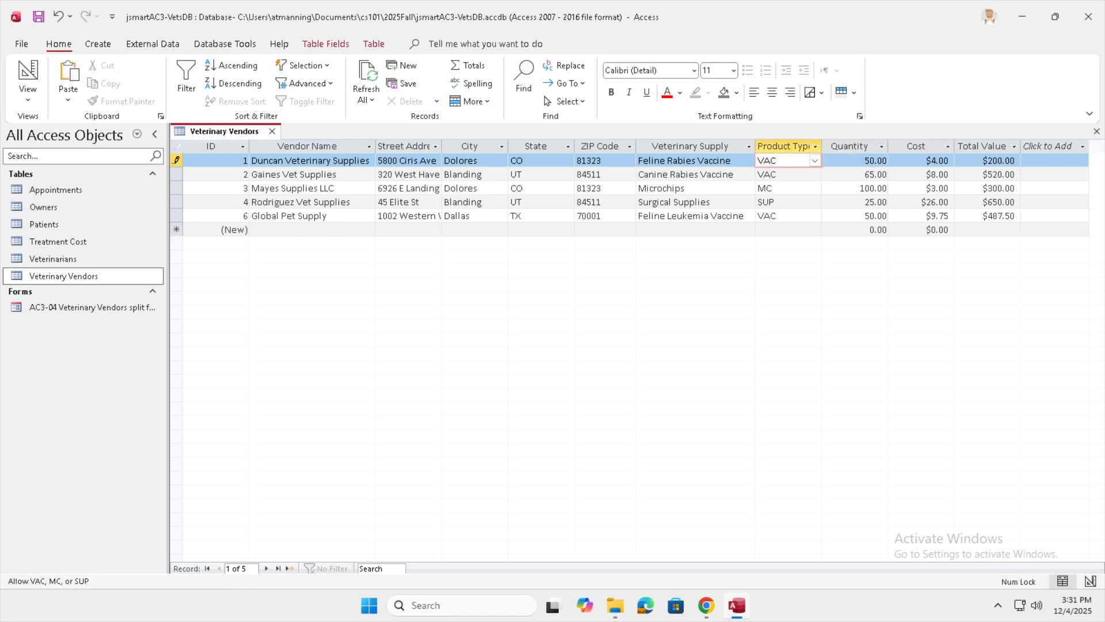
key("Tab")
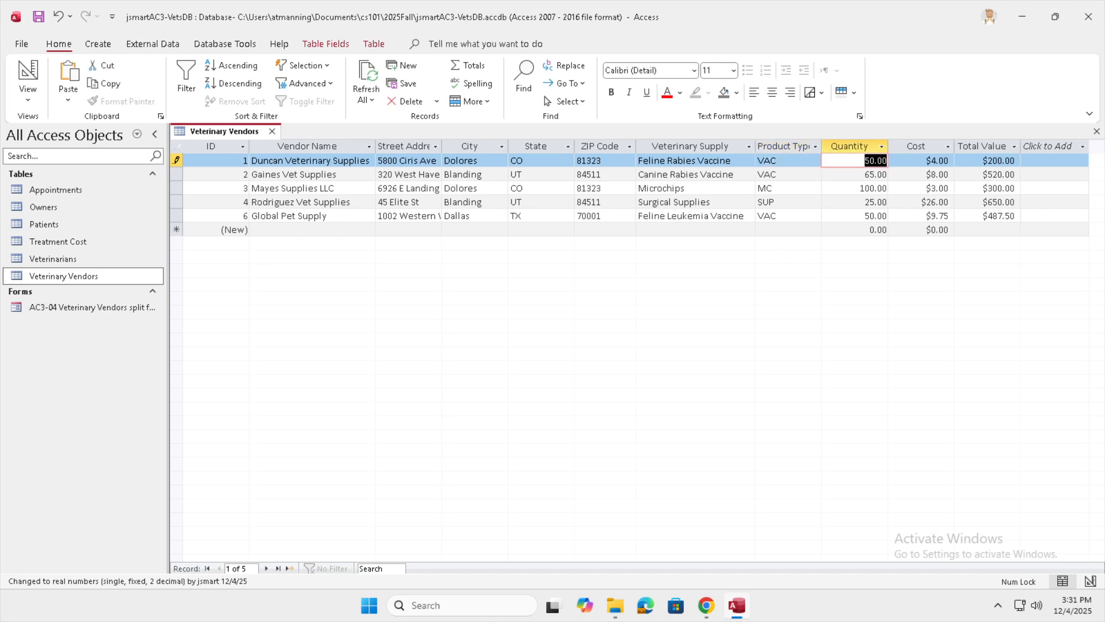
left_click(849, 146)
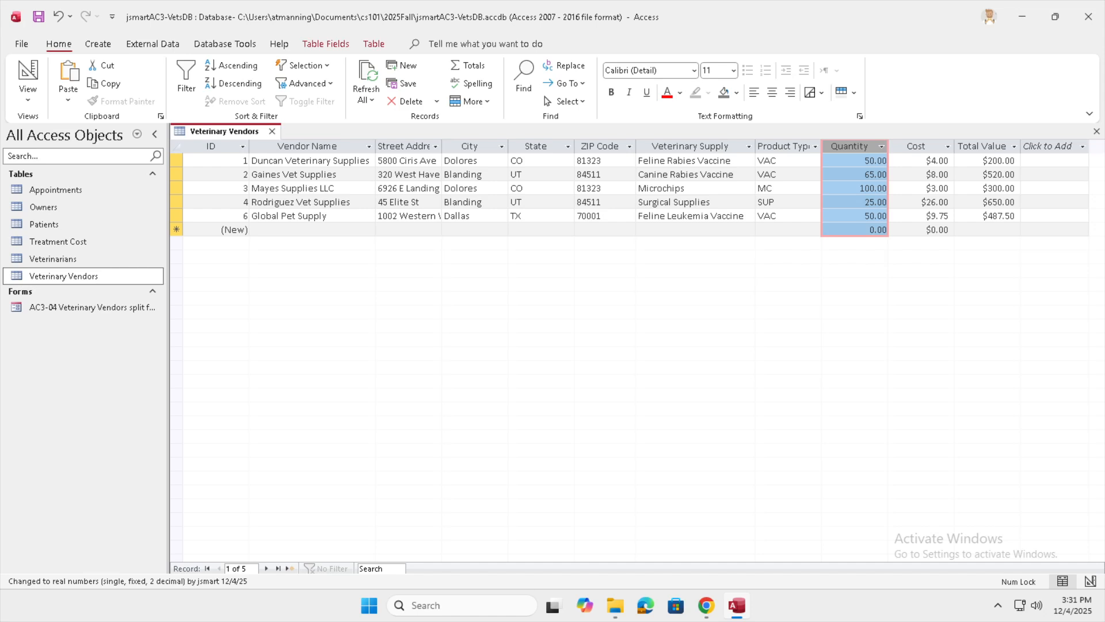
- Reopen Veterinary Vendors alongside the Appointments table and examine the choices offered for the first vendor's Product Type
left_click(272, 131)
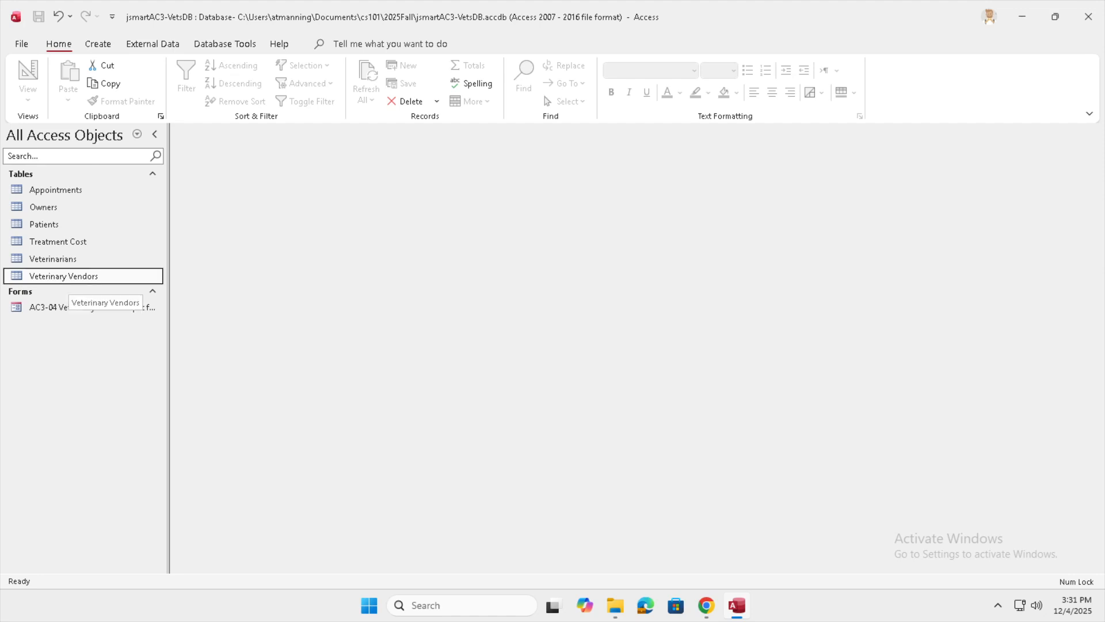
double_click(55, 189)
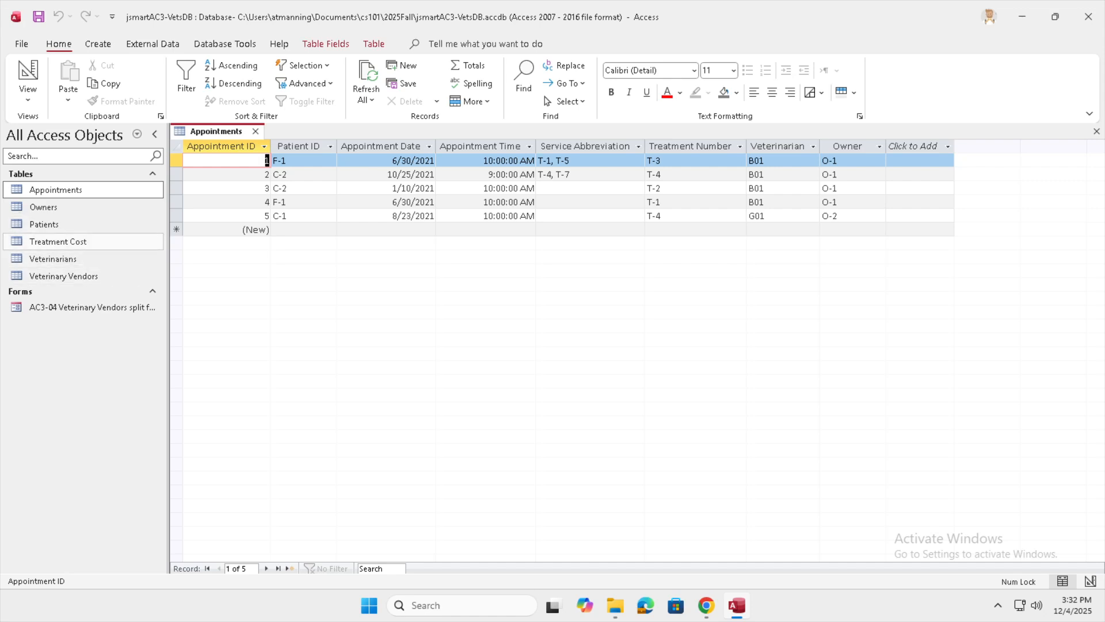
left_click(64, 276)
double_click(64, 276)
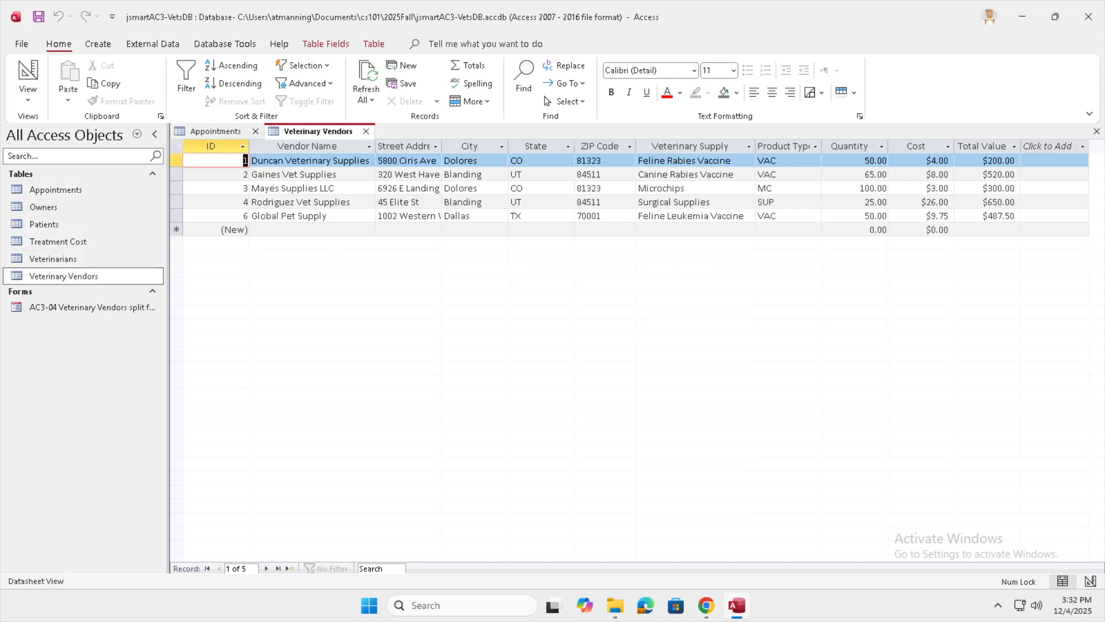
left_click(785, 162)
left_click(815, 161)
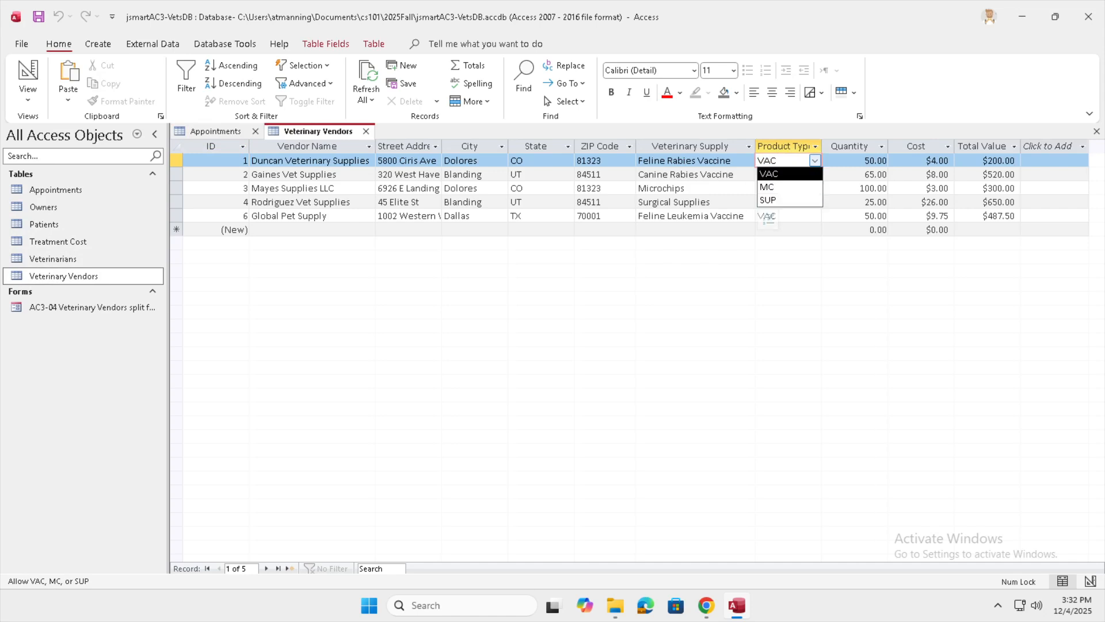
key("Escape")
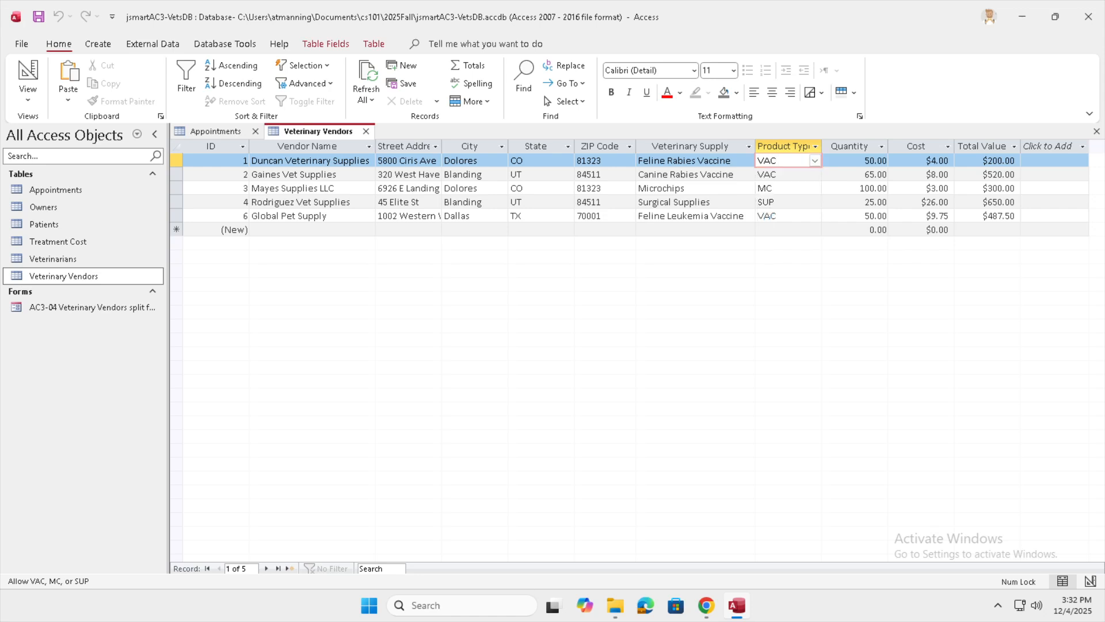
- Examine the multi-value Service Abbreviation choices for appointment 1 in the Appointments table without changing the selection
left_click(219, 132)
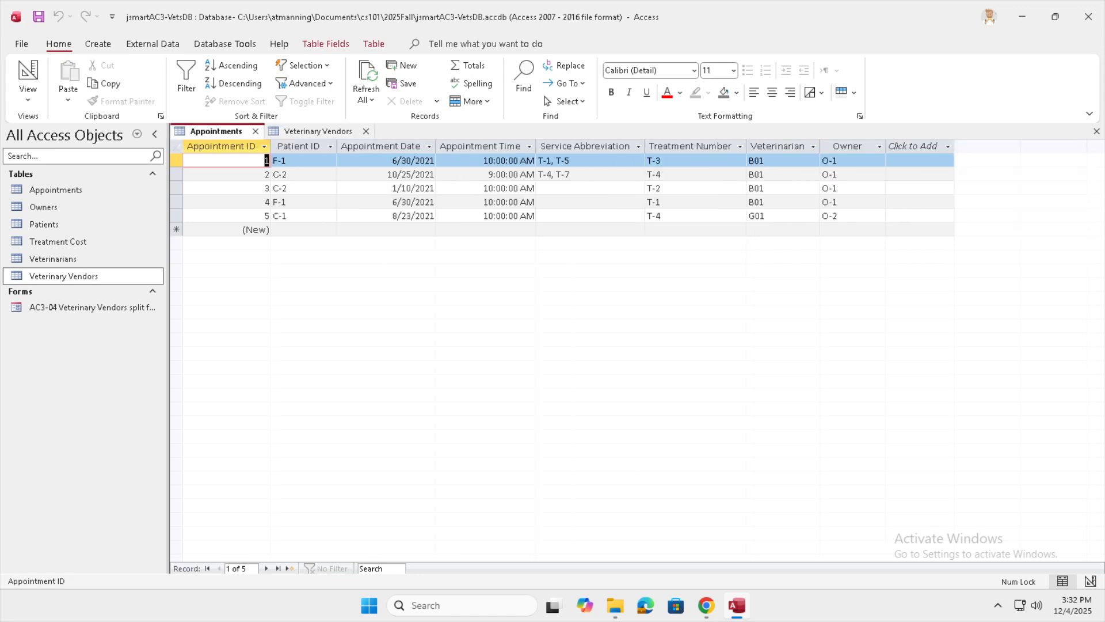
left_click(589, 160)
left_click(639, 160)
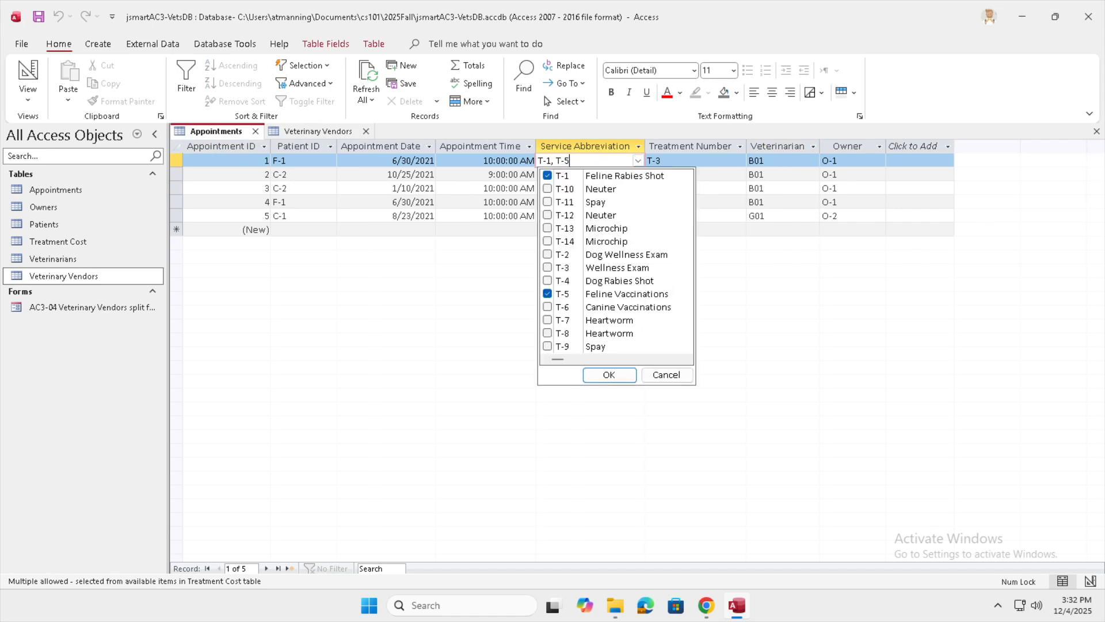
left_click(666, 375)
left_click(774, 160)
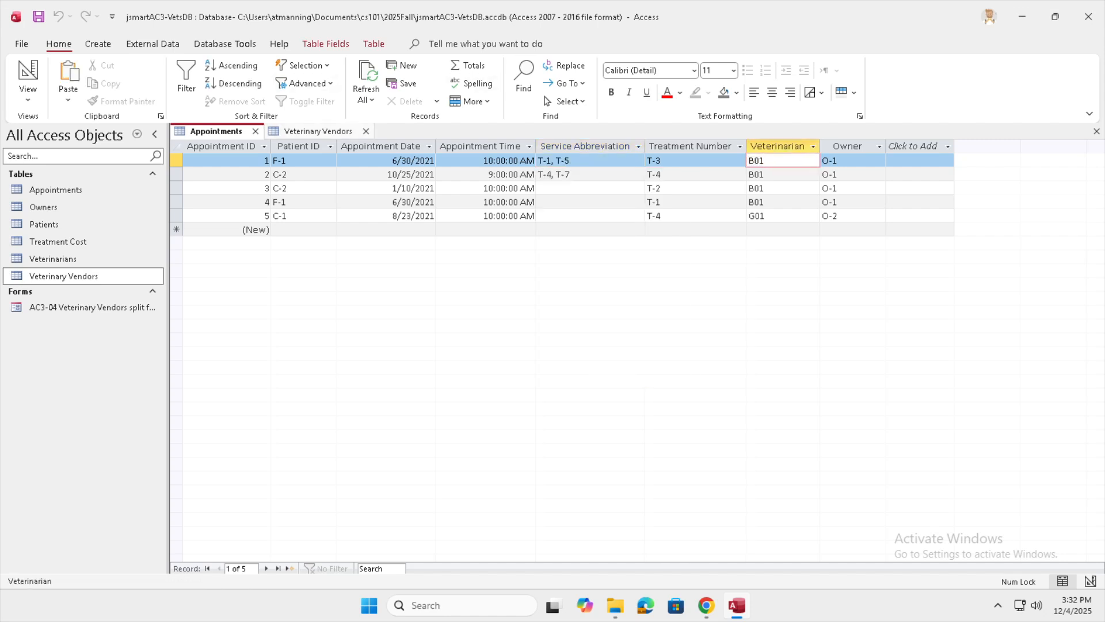
- Check the first vendor's Product Type choices in Veterinary Vendors, and examine that field's lookup Row Source in the table design
left_click(318, 131)
left_click(814, 161)
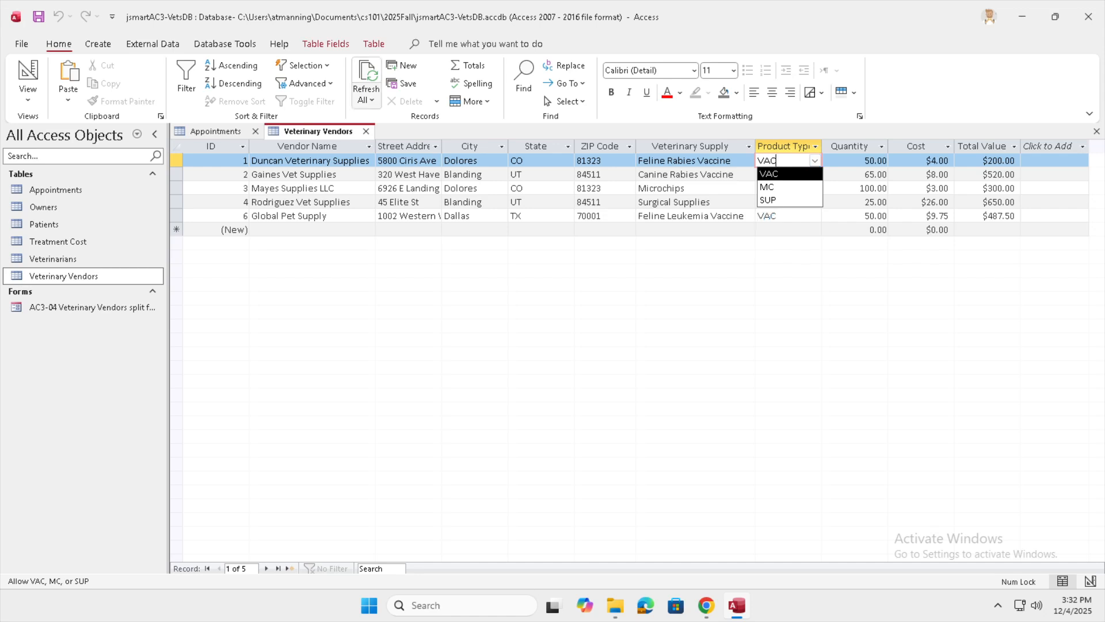
left_click(27, 72)
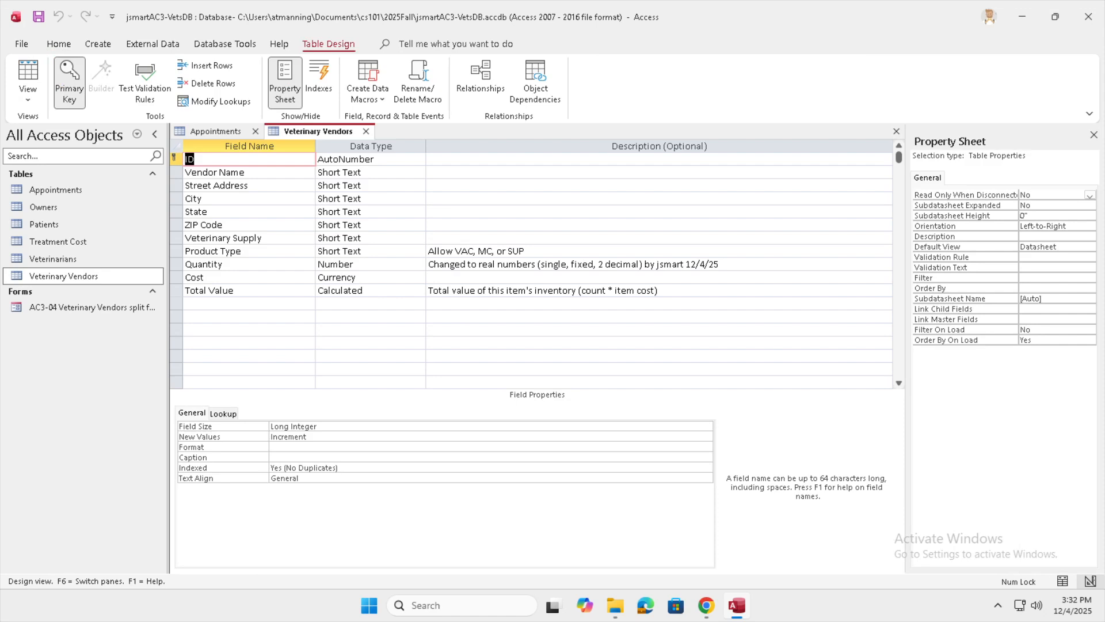
left_click(334, 250)
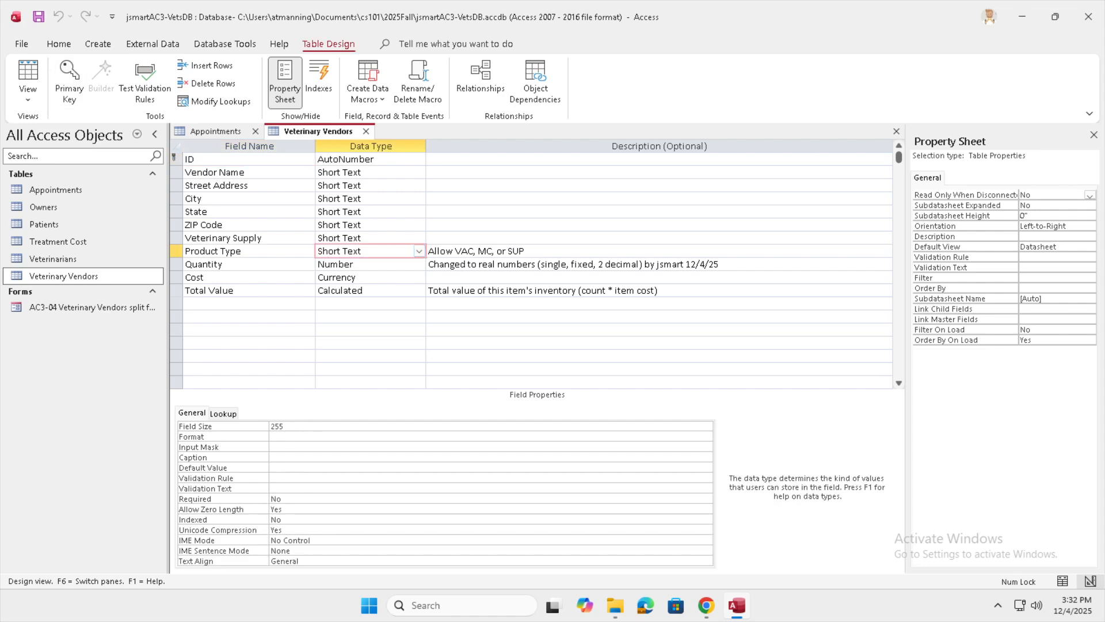
left_click(223, 414)
left_click_drag(335, 446, 269, 447)
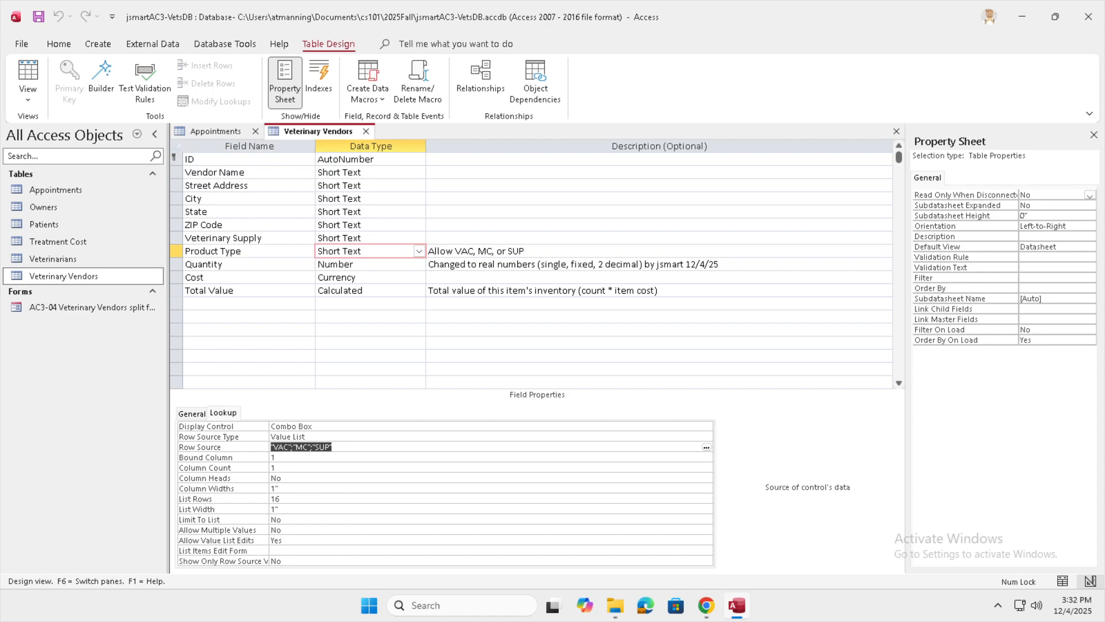
left_click(333, 446)
- Return Veterinary Vendors to its datasheet, review the first vendor's Product Type choices, and close the table
left_click(28, 75)
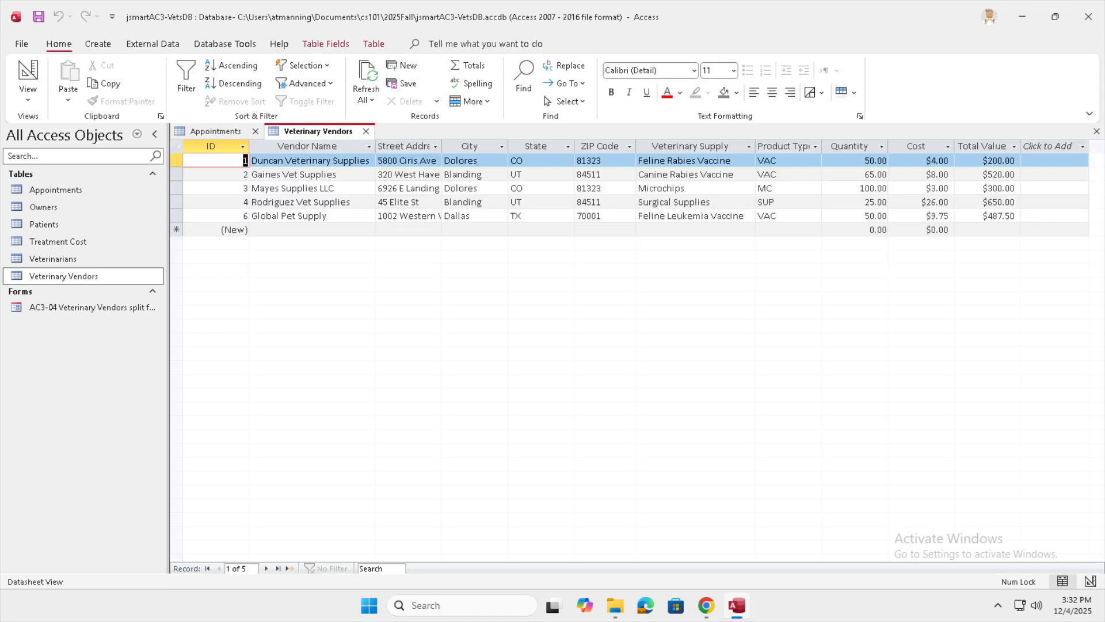
left_click(797, 161)
left_click(815, 161)
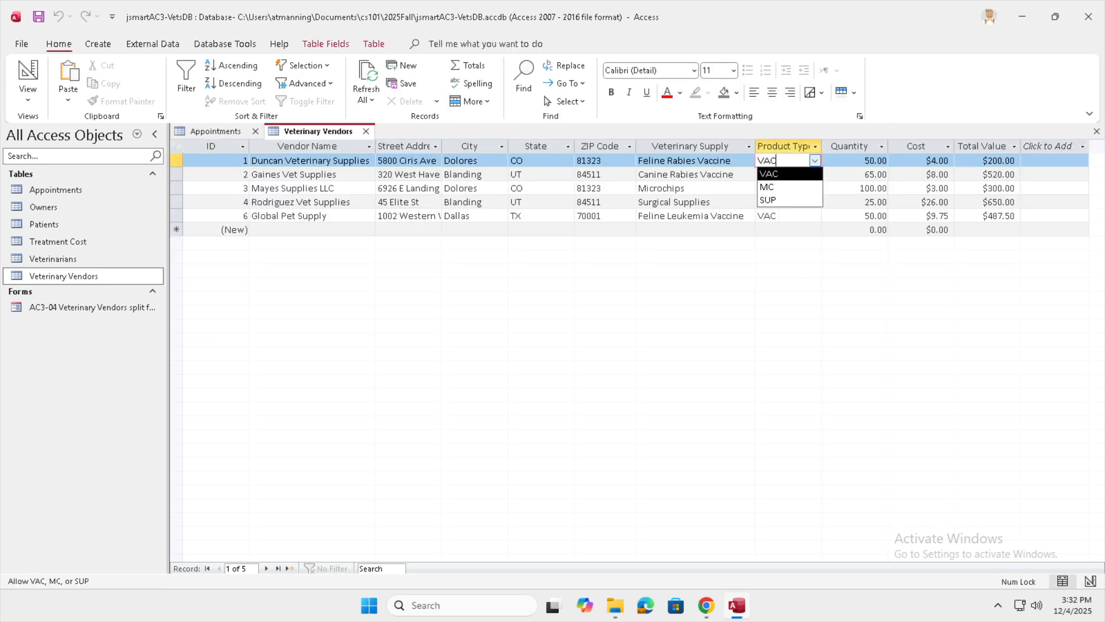
left_click(366, 132)
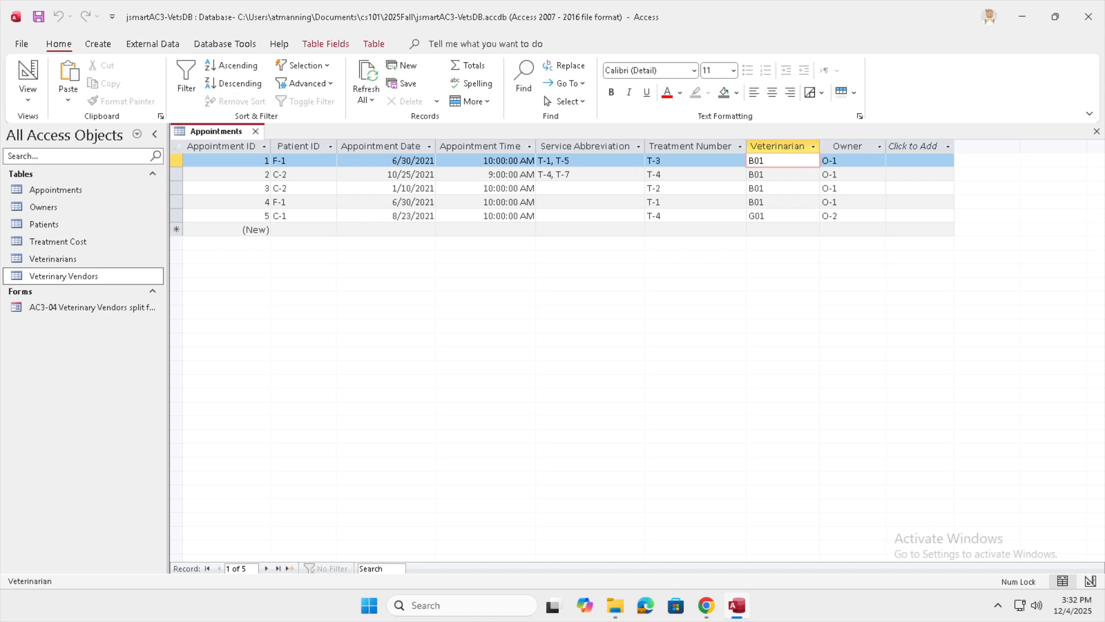
- Examine the lookup properties of Service Abbreviation in the Appointments table design, highlighting its Row Source query
left_click(27, 74)
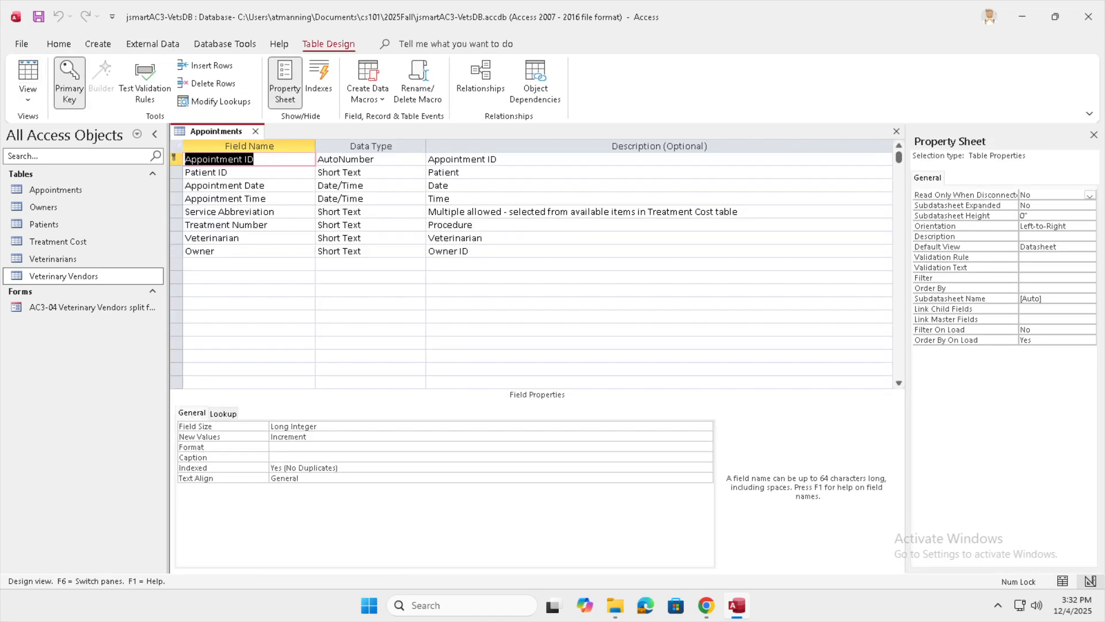
left_click(458, 212)
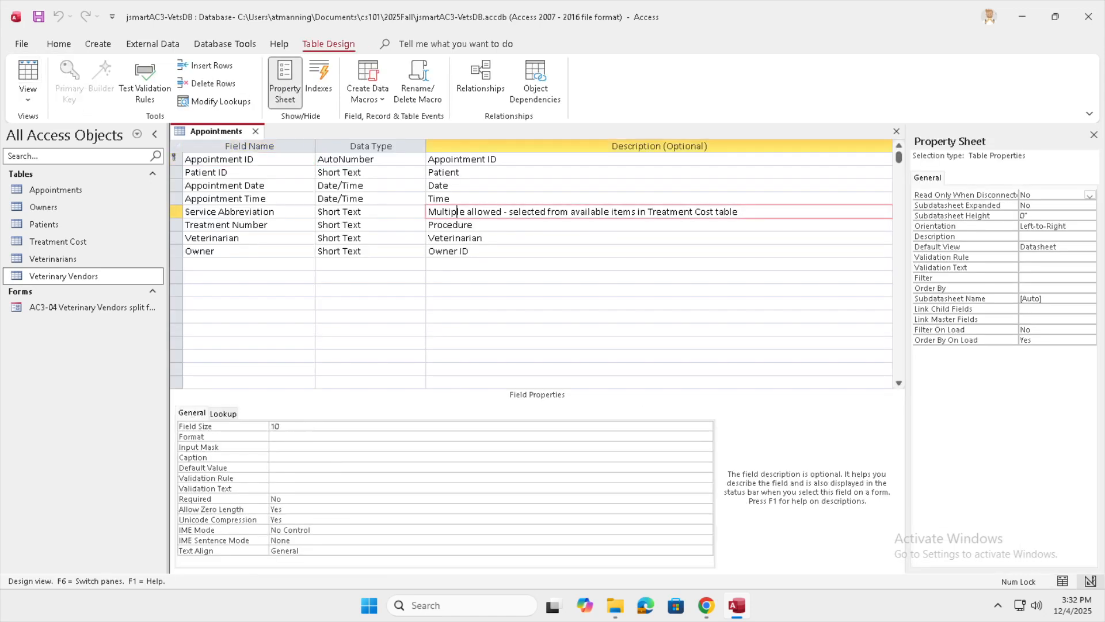
left_click(224, 413)
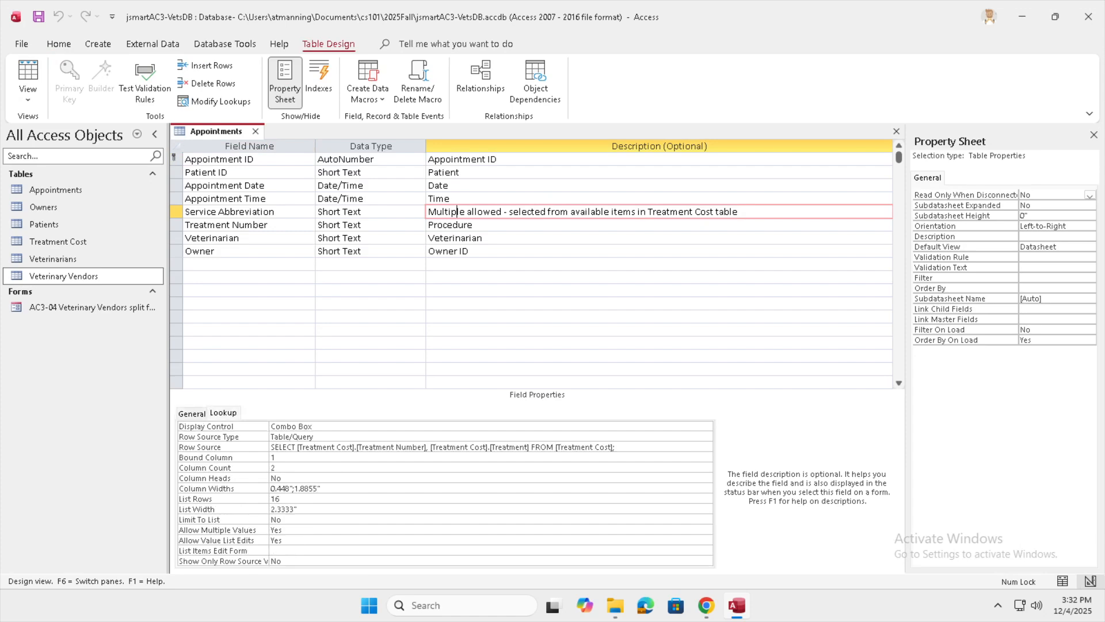
left_click_drag(271, 447, 618, 447)
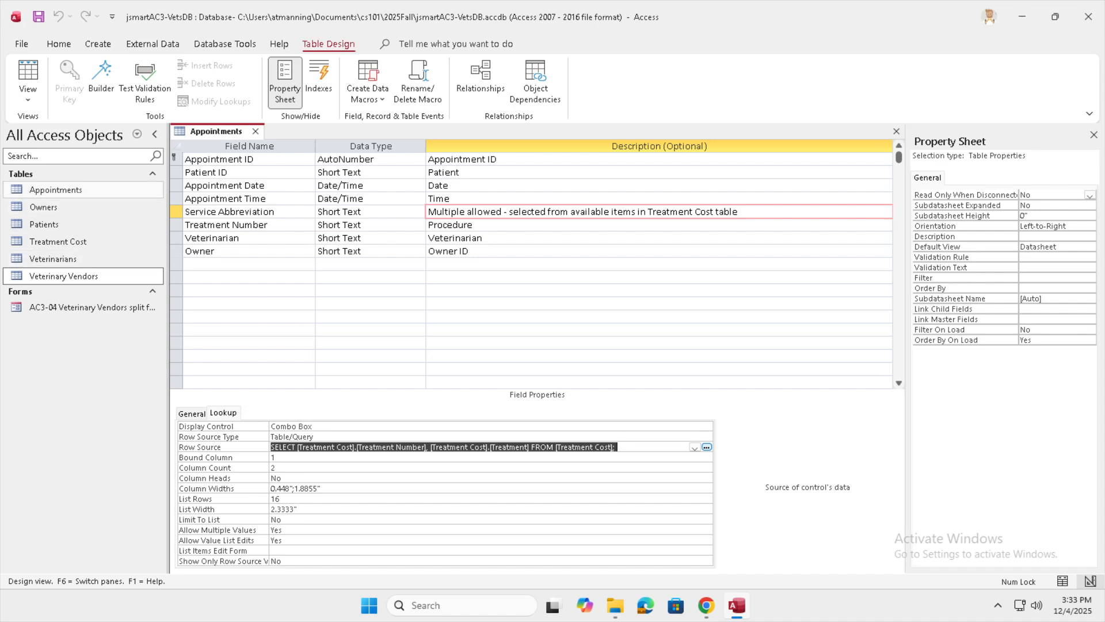
- Open the Treatment Cost table and select its Treatment Number column to review the source of the lookup values
double_click(57, 241)
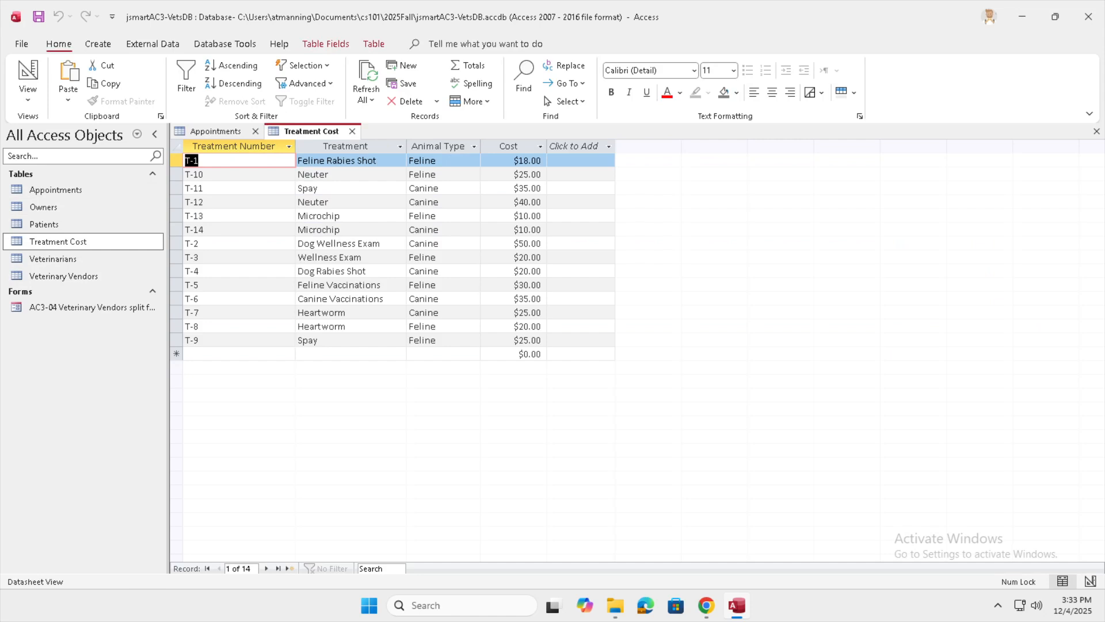
left_click(234, 146)
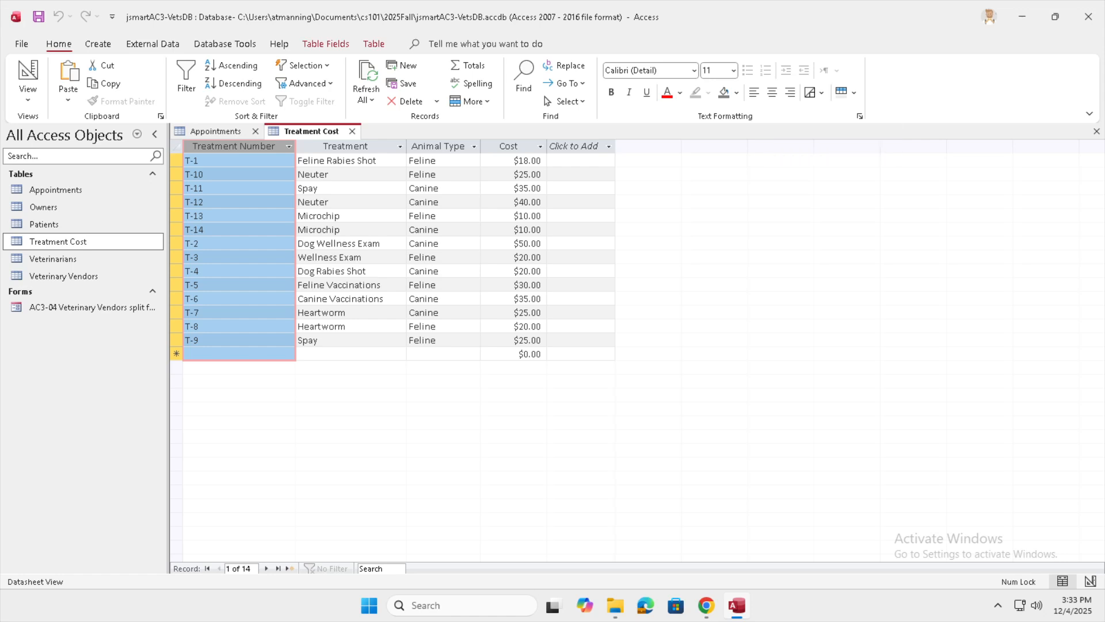
left_click(186, 76)
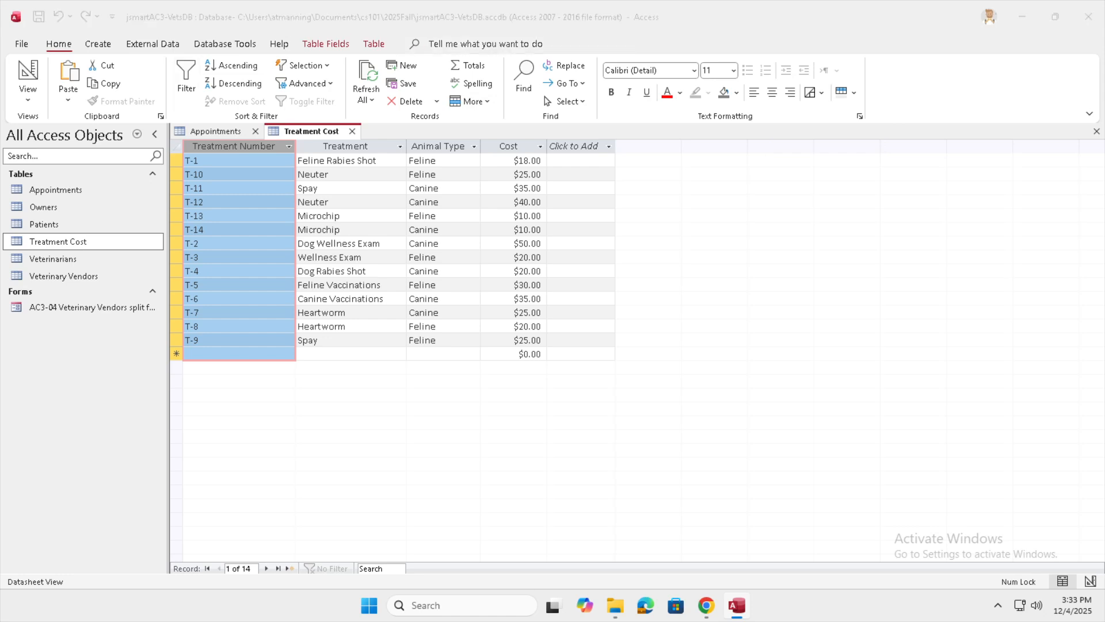
key("alt+Tab")
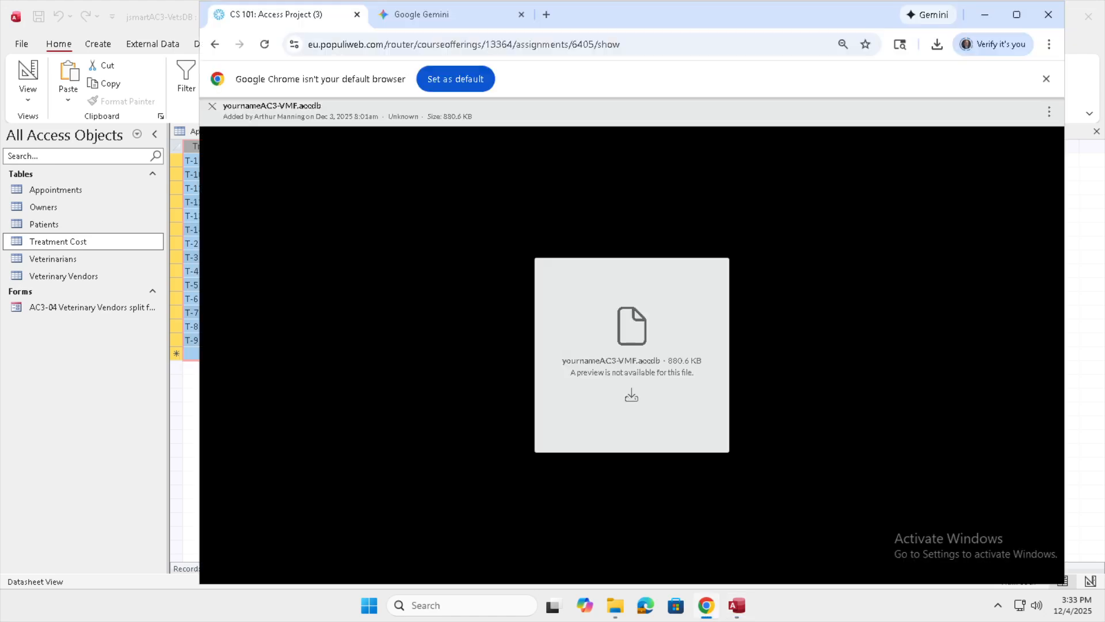
key("alt+Tab")
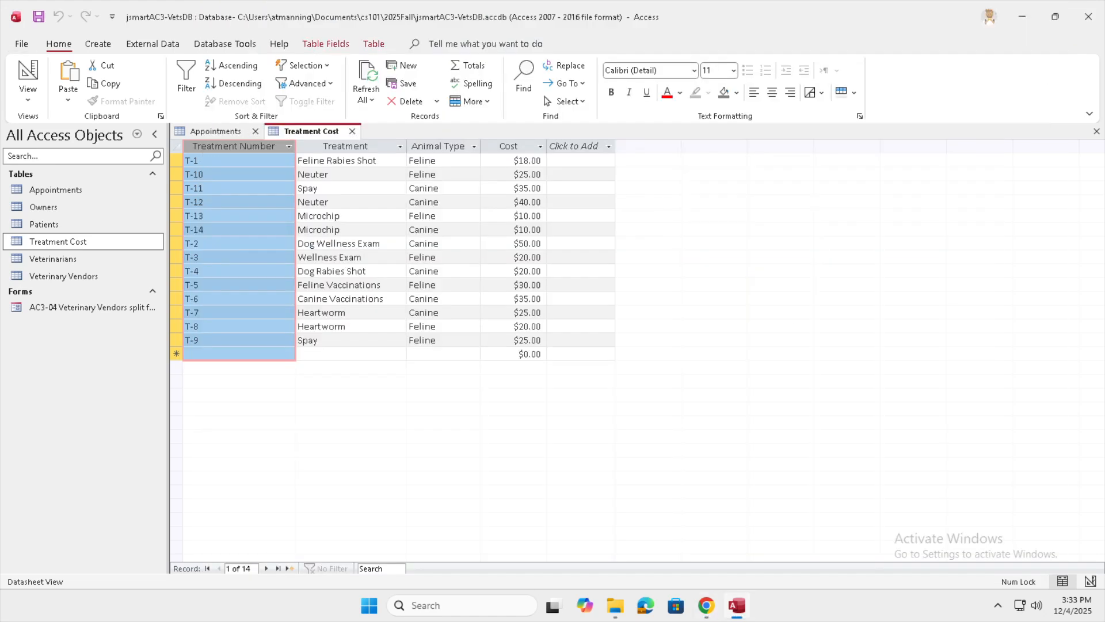